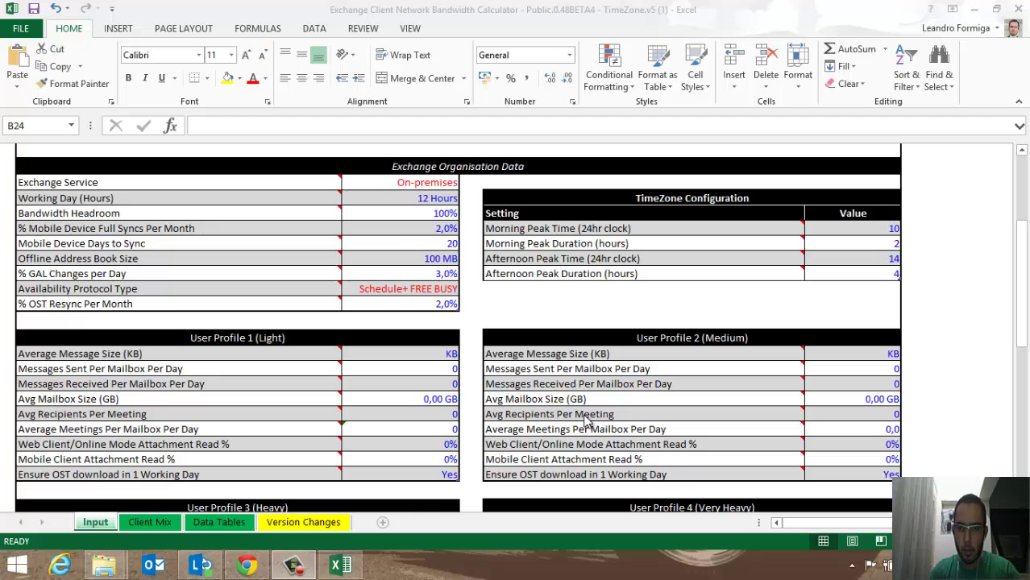
pyautogui.moveTo(1025, 395)
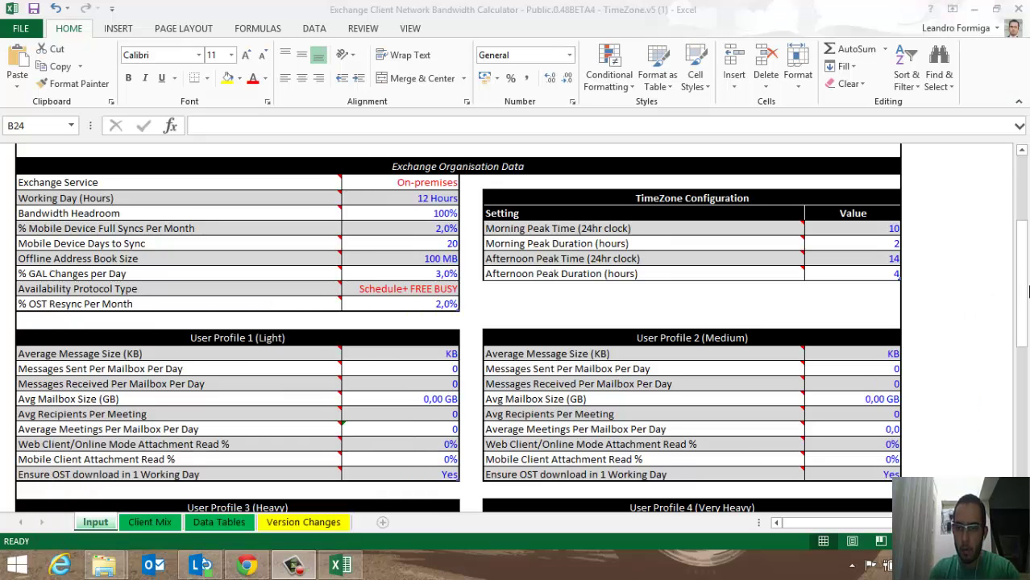
pyautogui.moveTo(1022, 230); pyautogui.dragTo(1022, 165)
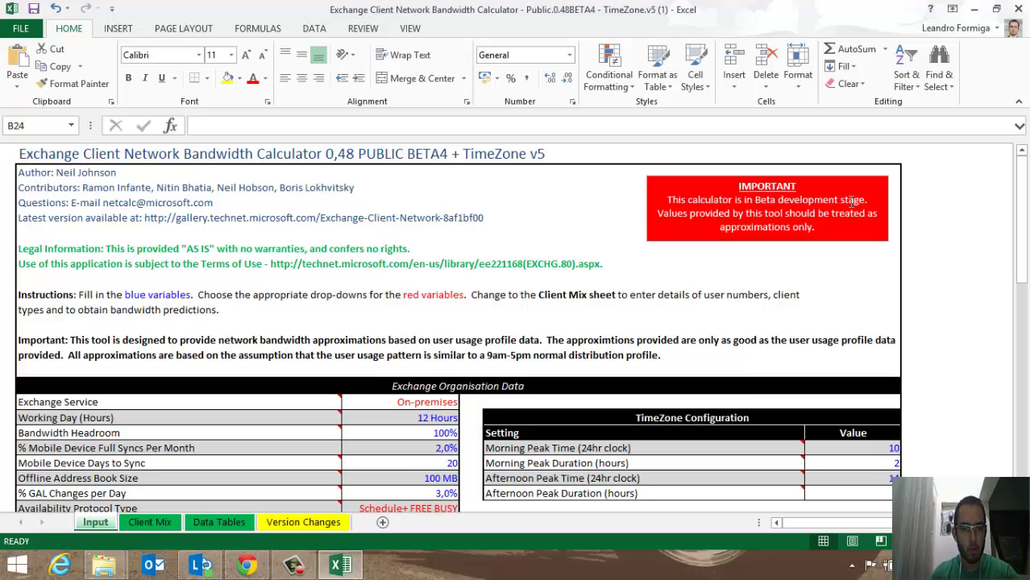
pyautogui.click(244, 568)
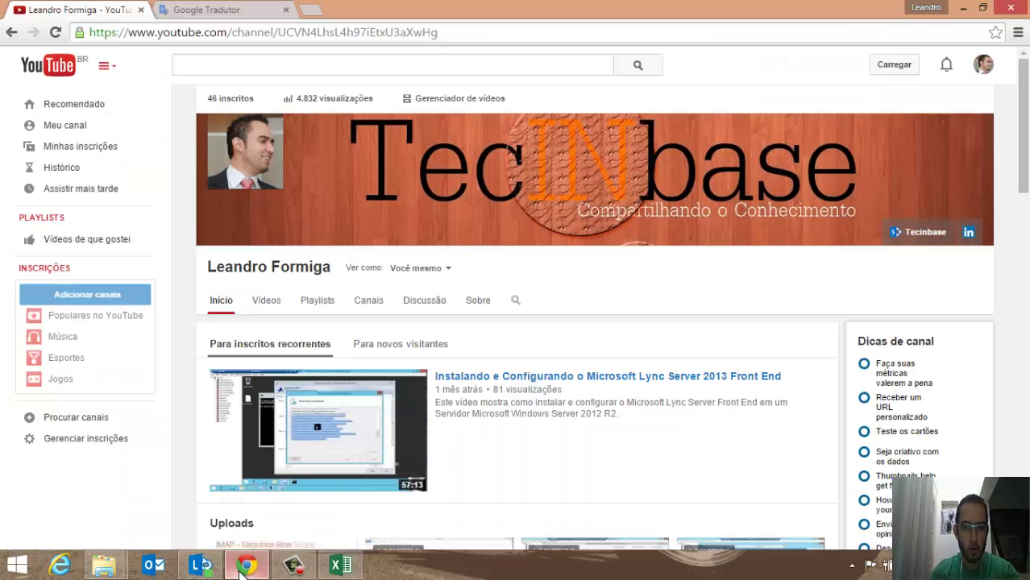
pyautogui.hotkey('ctrl', 'Tab')
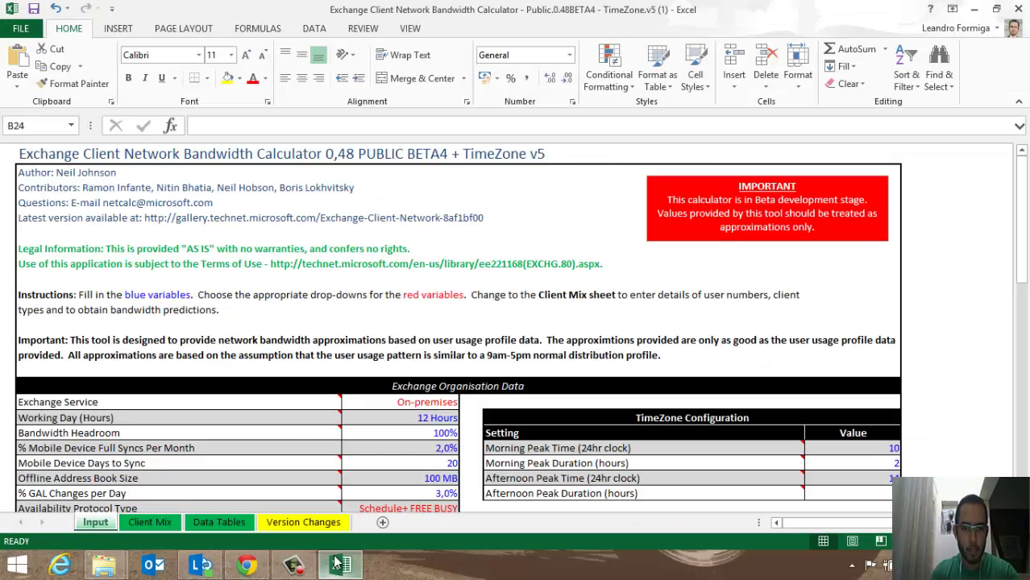
pyautogui.click(338, 564)
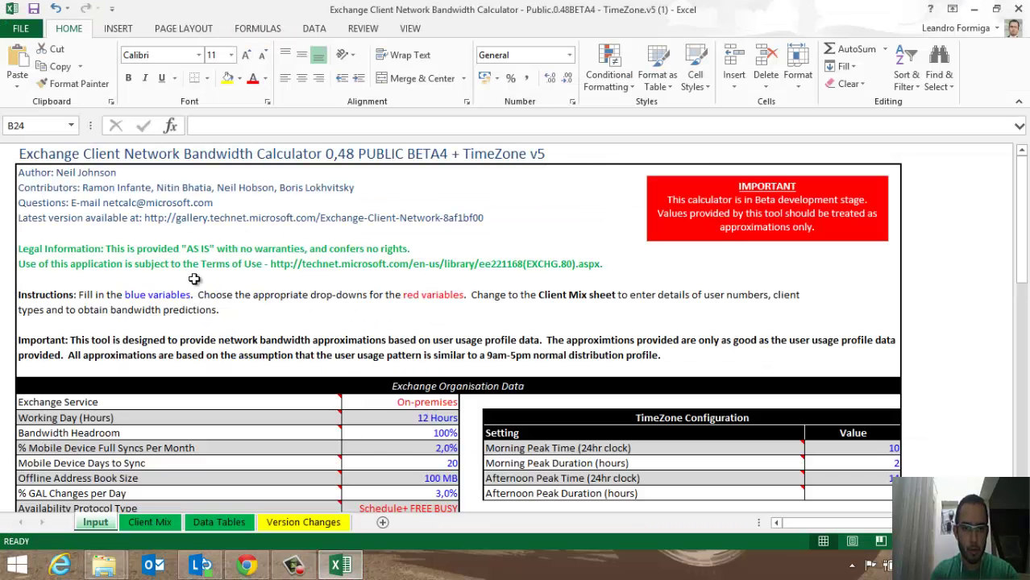
# Copy the Terms of Use web address from the Legal Information text on the Input sheet.
pyautogui.click(220, 218)
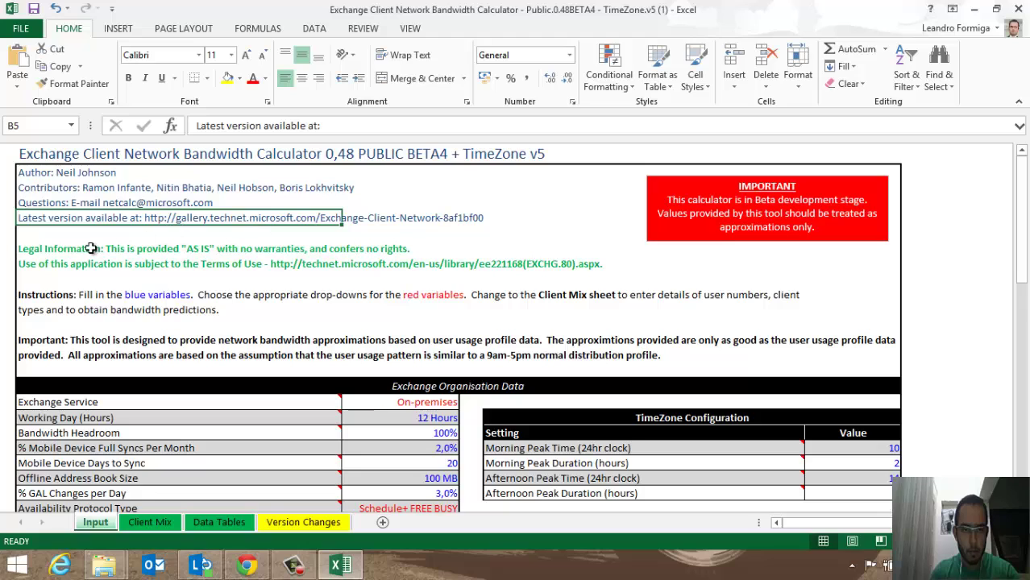
pyautogui.click(292, 270)
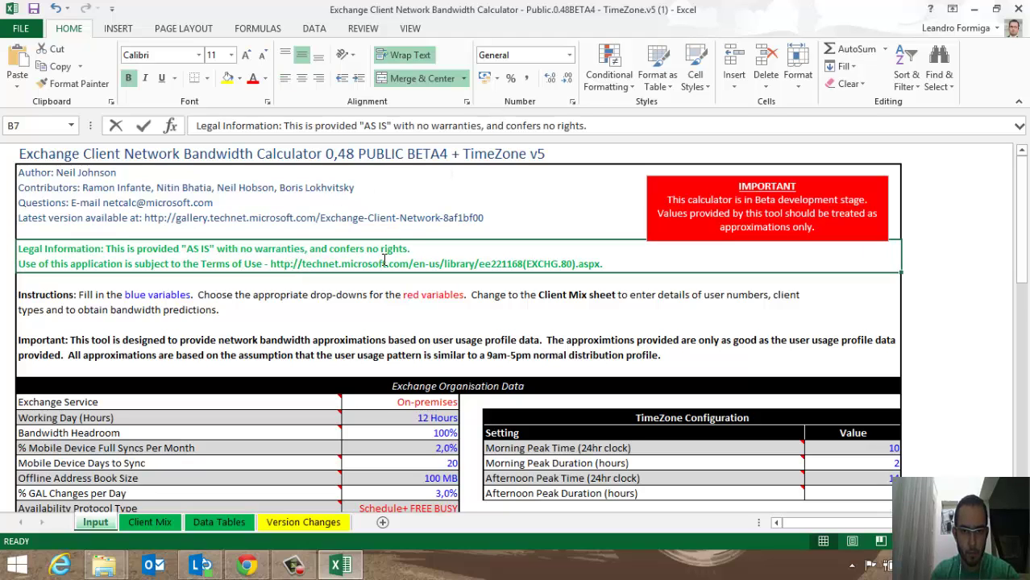
pyautogui.doubleClick(385, 260)
pyautogui.moveTo(270, 265); pyautogui.dragTo(603, 265)
pyautogui.hotkey('ctrl', 'c')
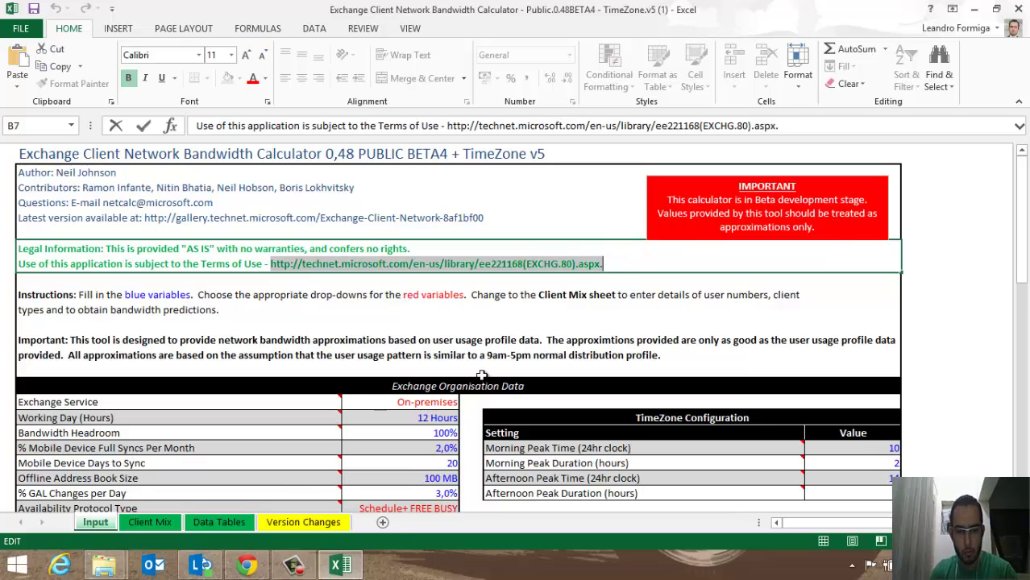
# Switch to Chrome and try to open the copied Terms of Use address in place of the translator page.
pyautogui.click(247, 564)
pyautogui.click(213, 32)
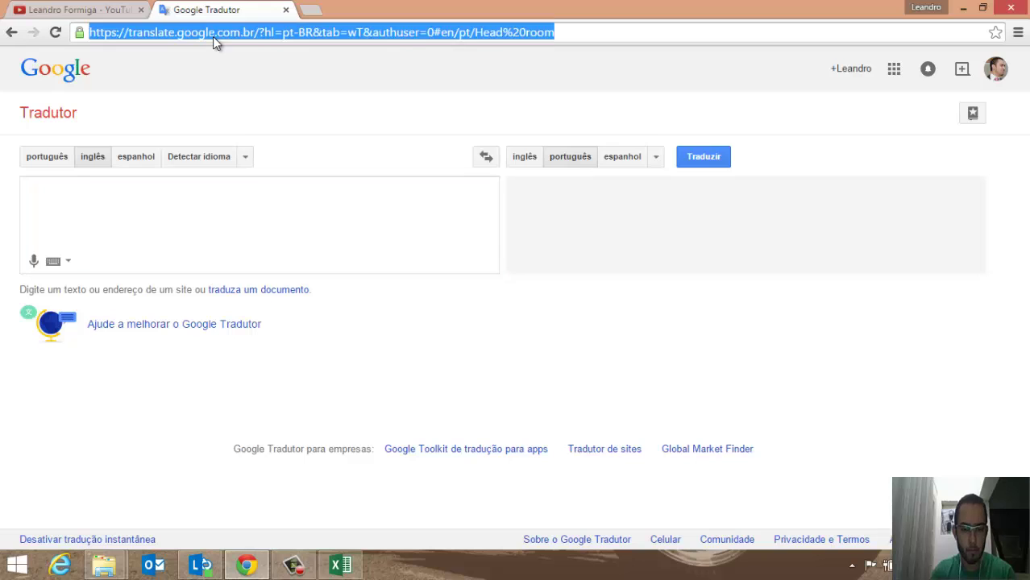
pyautogui.hotkey('ctrl', 'v')
pyautogui.press('Return')
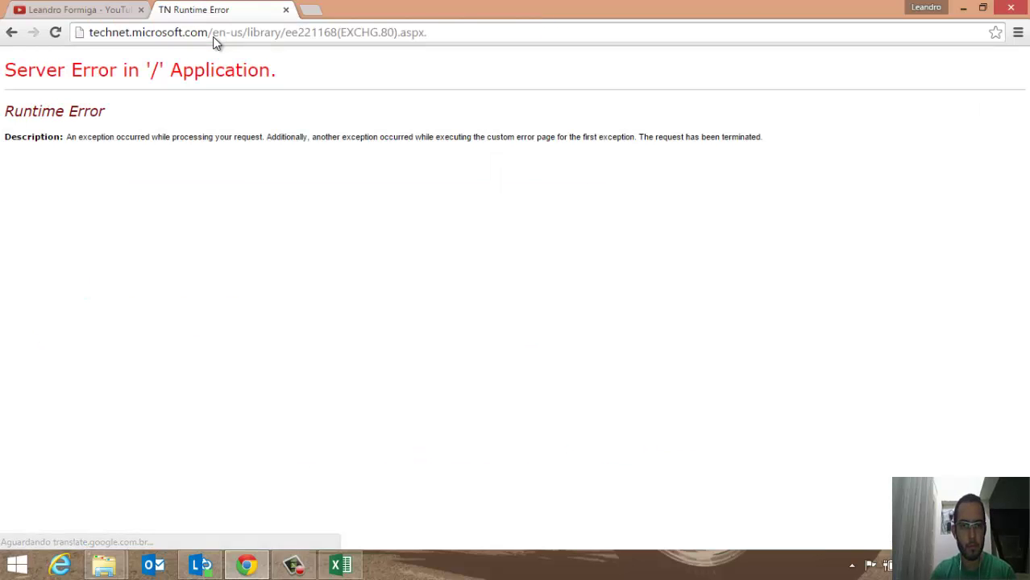
pyautogui.click(219, 37)
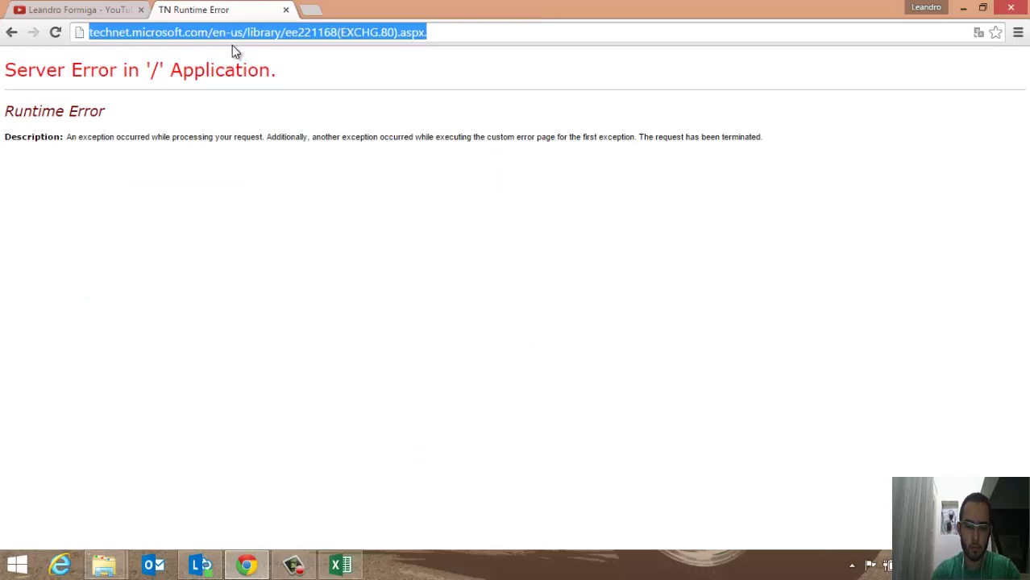
pyautogui.write('www.google.com.br')
pyautogui.press('Return')
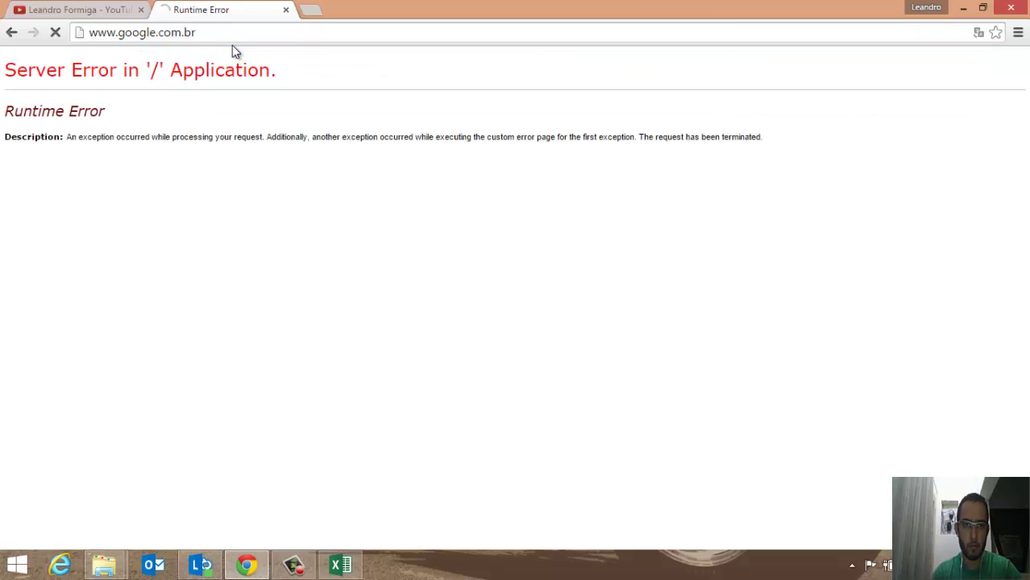
pyautogui.write('ca')
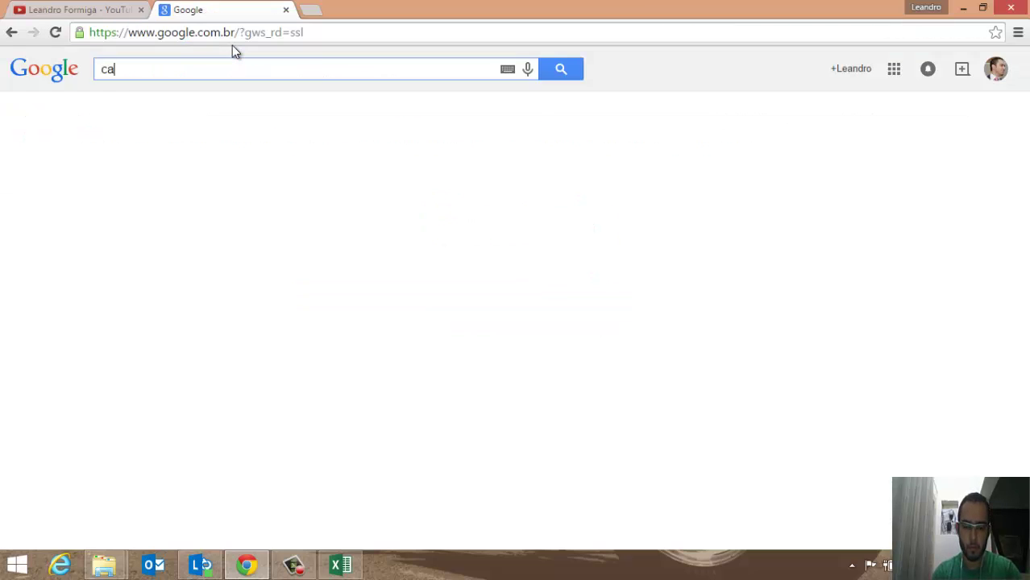
pyautogui.write('lculat')
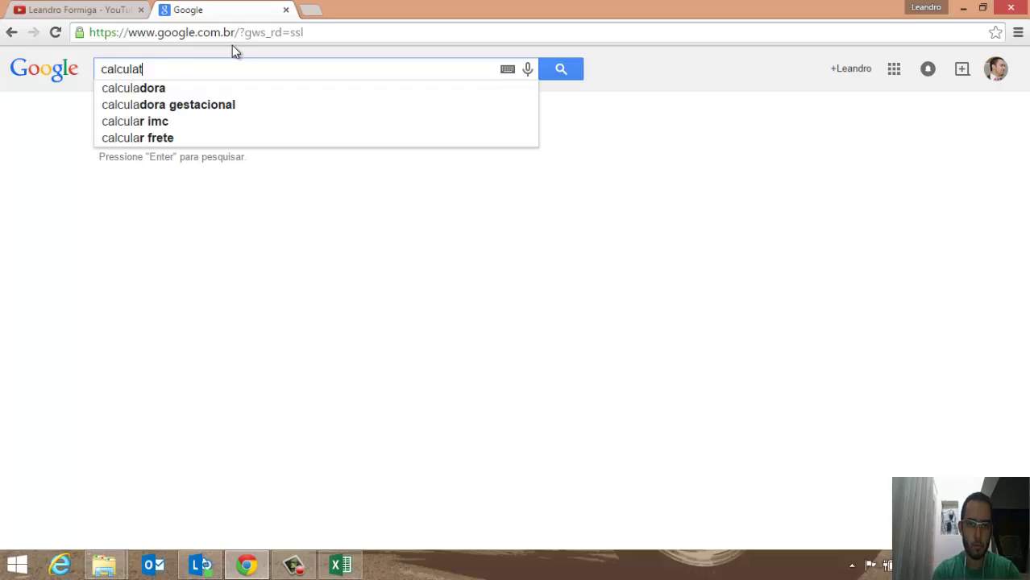
pyautogui.write('e ban')
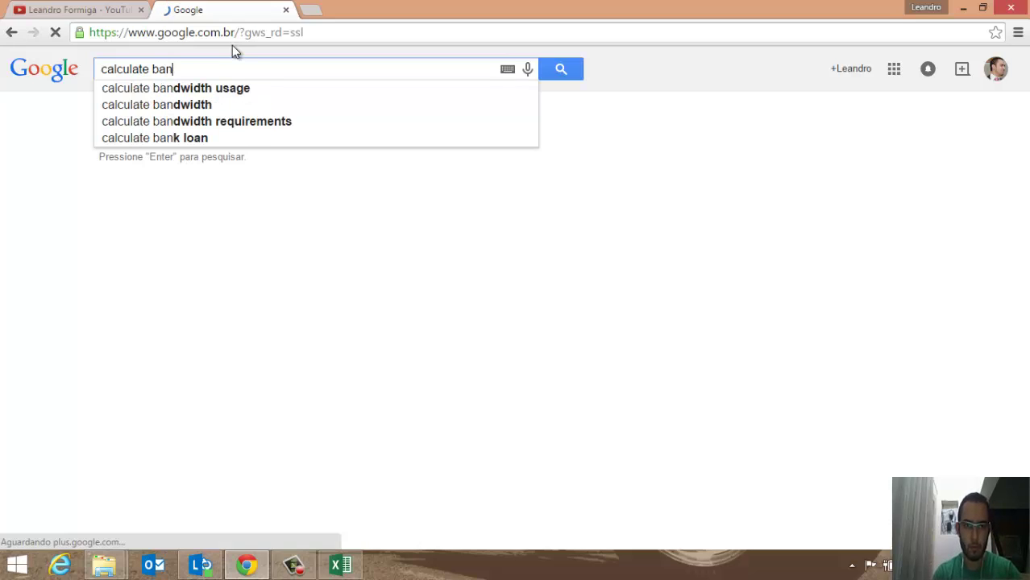
pyautogui.write('dwidth ')
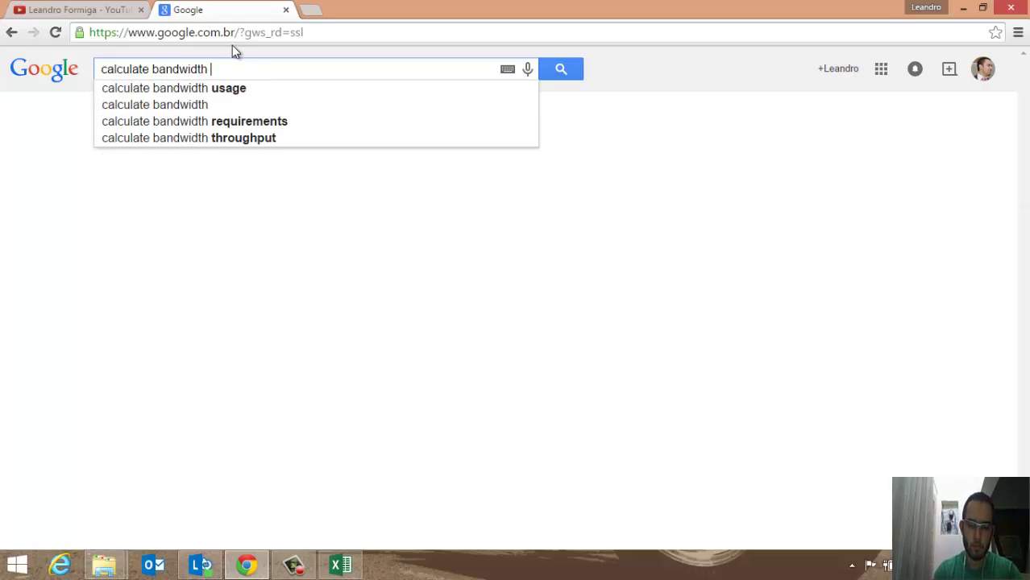
pyautogui.write('office')
pyautogui.press('Down')
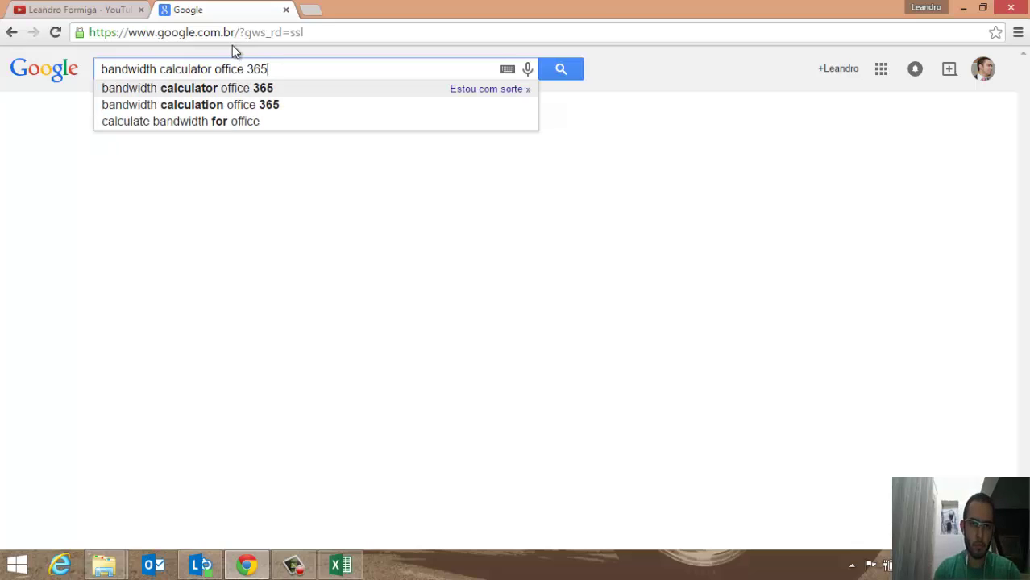
pyautogui.press('Return')
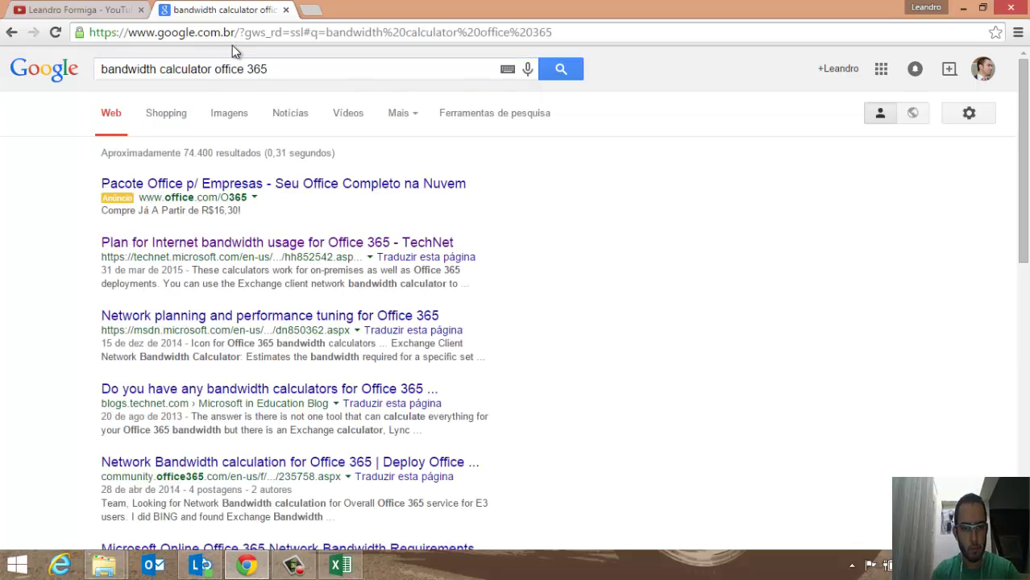
# Open the TechNet article on planning Internet bandwidth usage for Office 365 and review its sections on network bandwidth calculators and migration velocity testing.
pyautogui.click(250, 247)
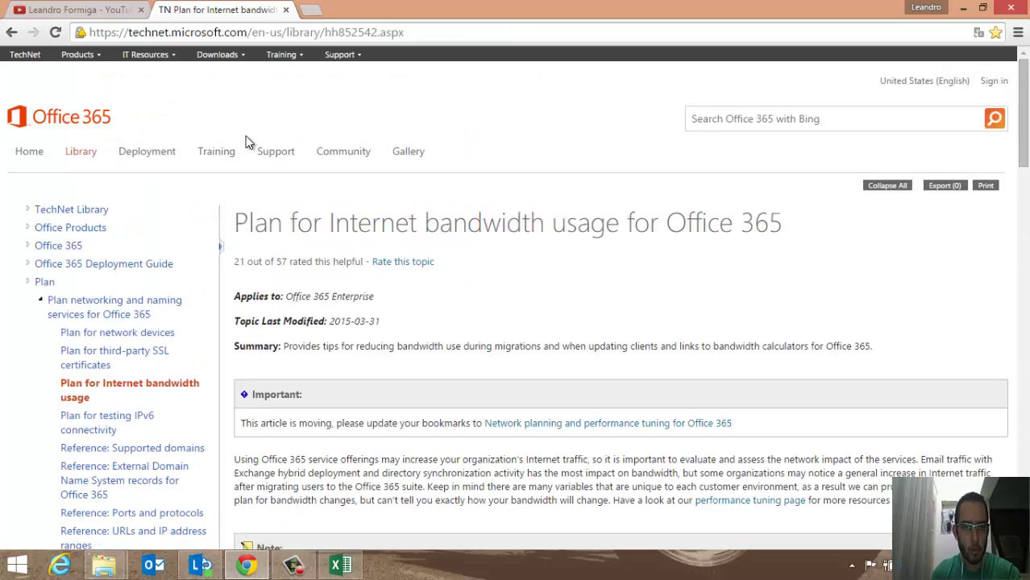
pyautogui.scroll(-1, 245, 146)
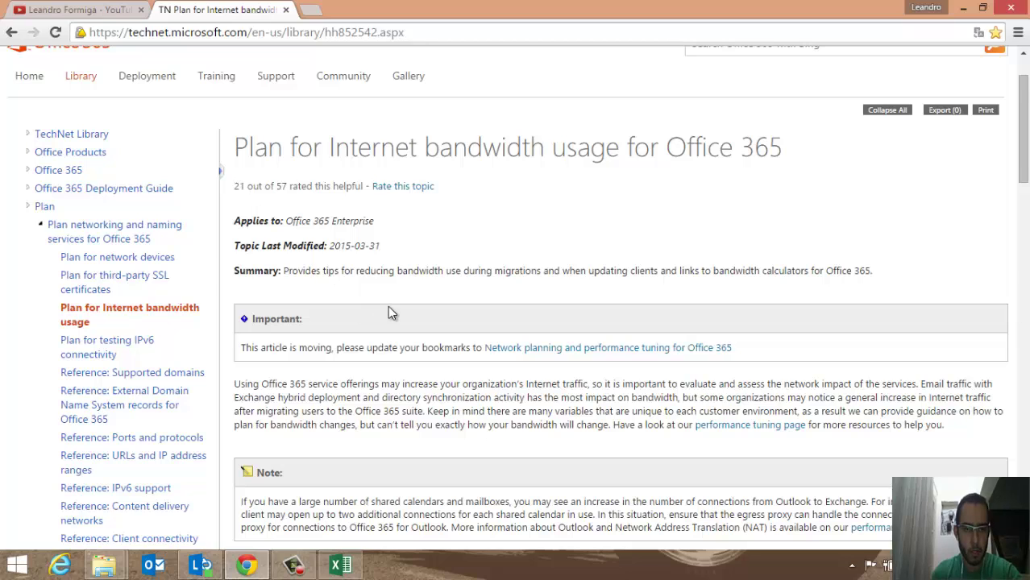
pyautogui.scroll(-9, 390, 310)
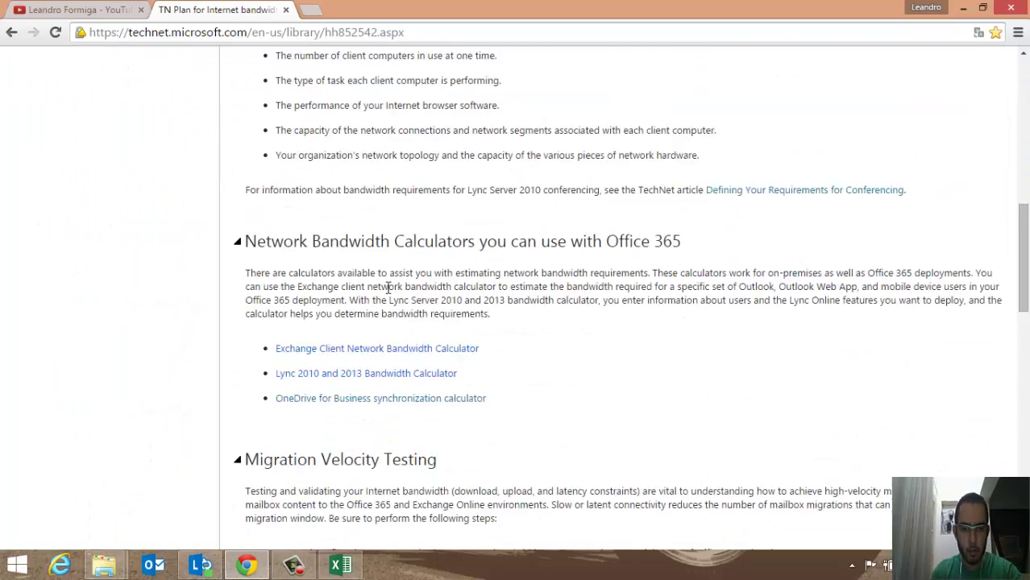
pyautogui.scroll(-1, 390, 290)
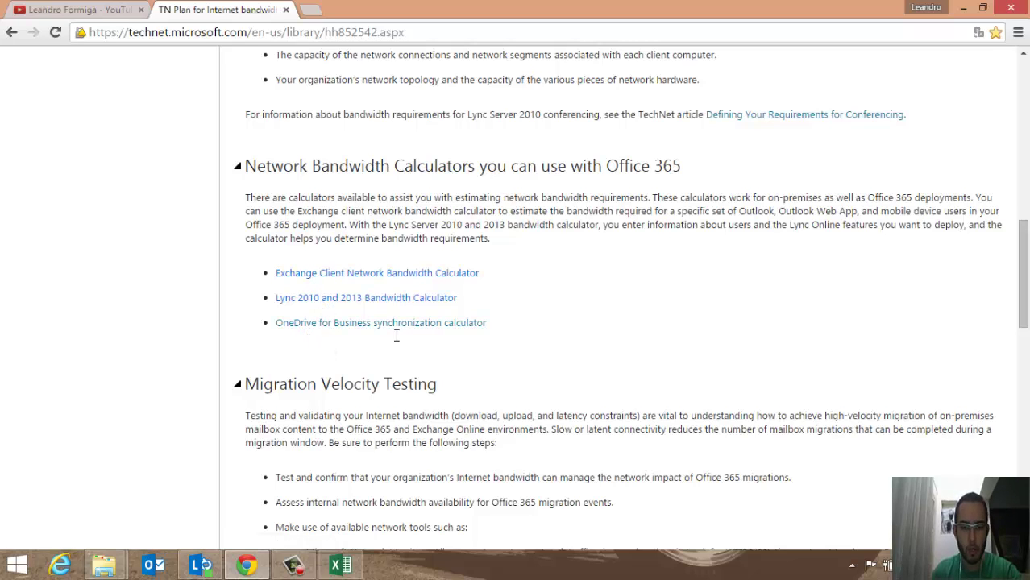
pyautogui.scroll(-3, 395, 335)
pyautogui.scroll(1, 395, 337)
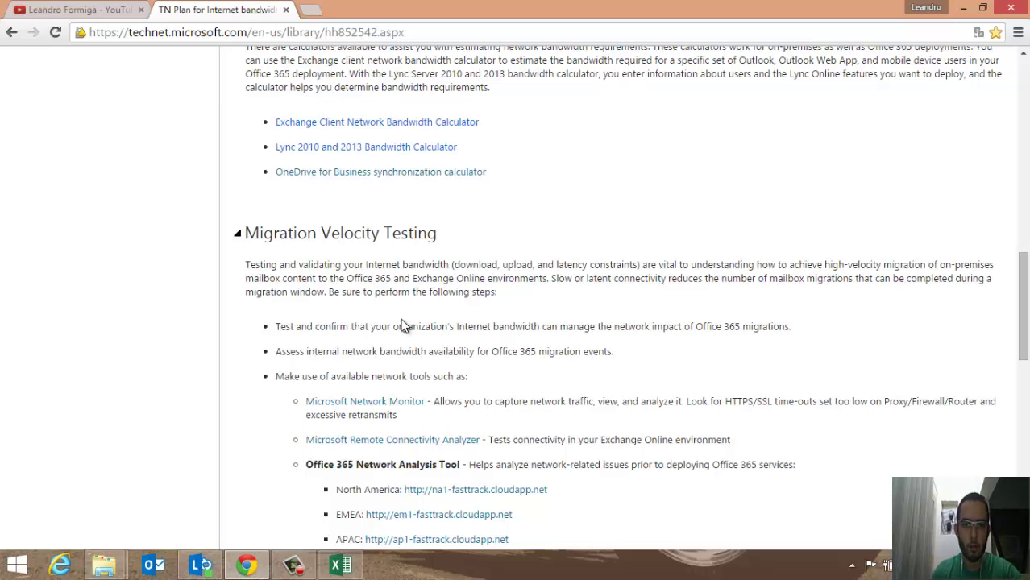
# Return to the Excel bandwidth calculator and review the Input sheet's instructions, organisation data and red IMPORTANT notice.
pyautogui.click(342, 568)
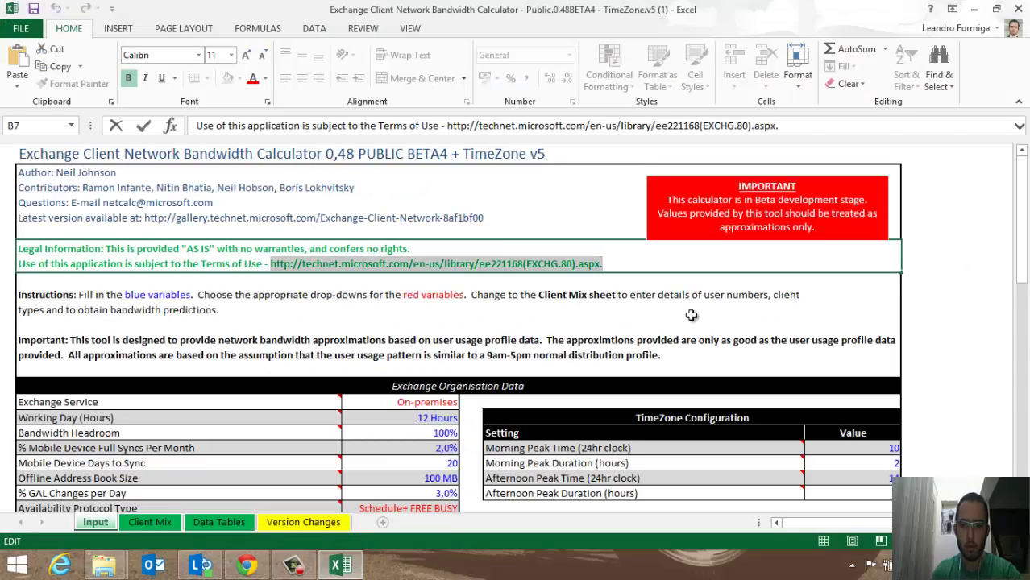
pyautogui.click(691, 315)
pyautogui.scroll(-4, 698, 312)
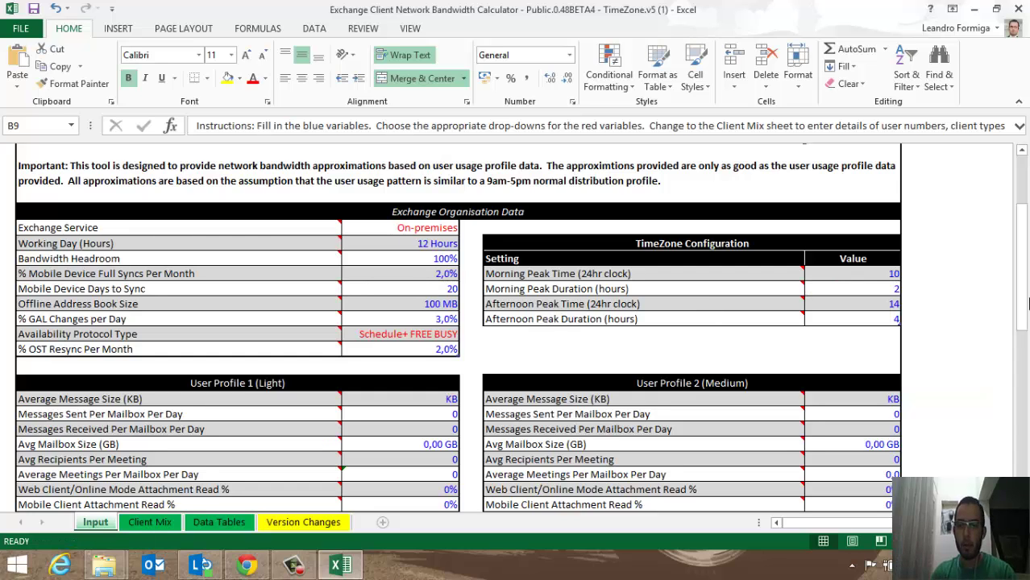
pyautogui.moveTo(1025, 278); pyautogui.dragTo(1025, 201)
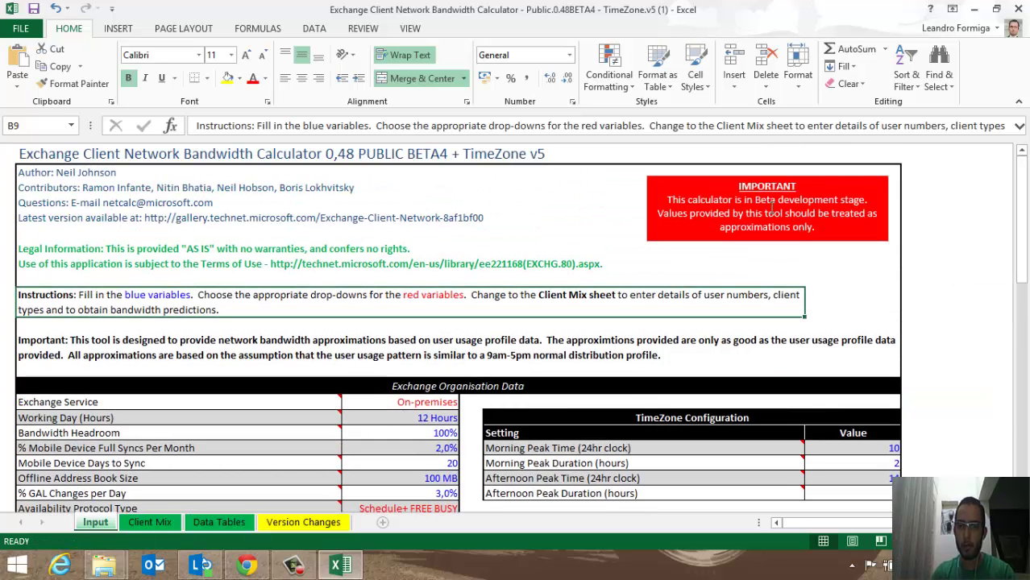
pyautogui.click(714, 201)
pyautogui.moveTo(715, 201)
pyautogui.mouseDown()
pyautogui.moveTo(810, 214)
pyautogui.moveTo(826, 228)
pyautogui.mouseUp()
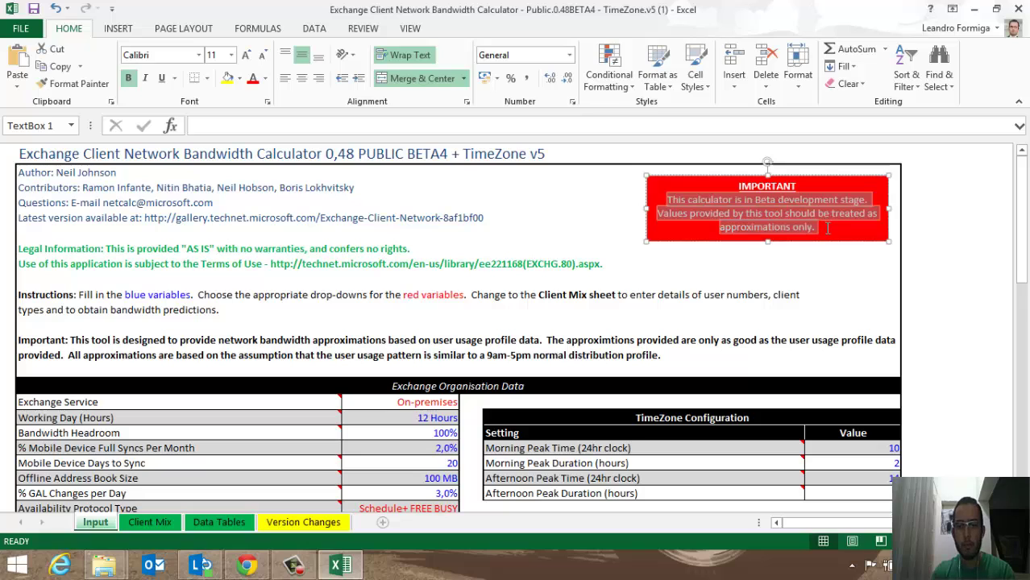
pyautogui.click(708, 277)
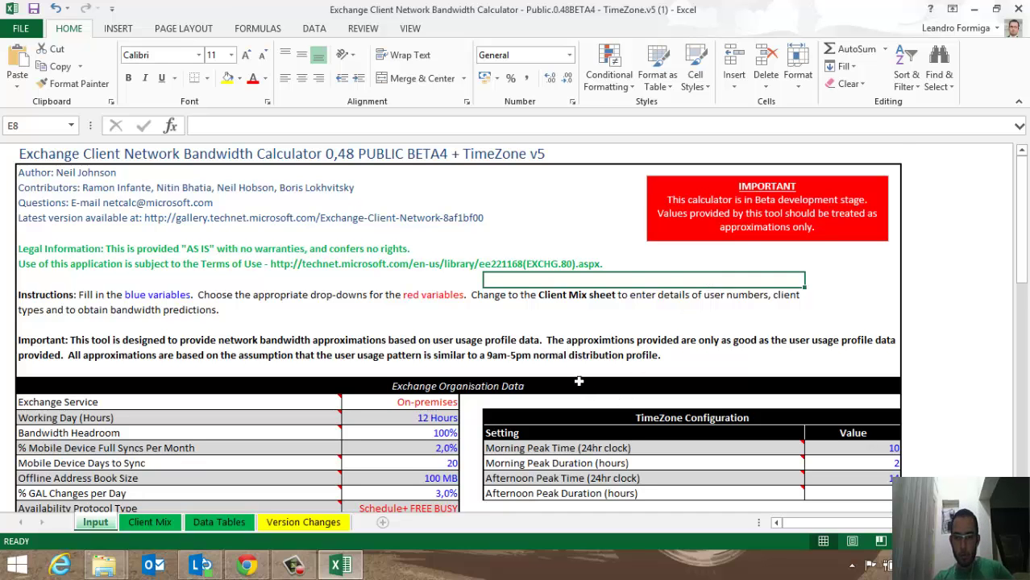
# Set the Exchange Service in the Exchange Organisation Data table to Office 365.
pyautogui.scroll(-1, 582, 380)
pyautogui.scroll(-1, 578, 377)
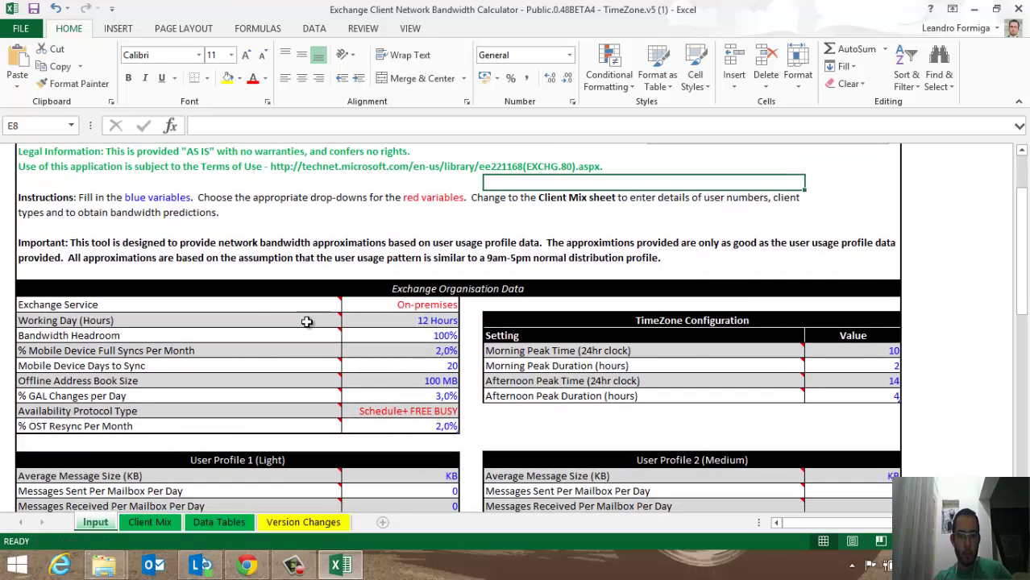
pyautogui.click(380, 308)
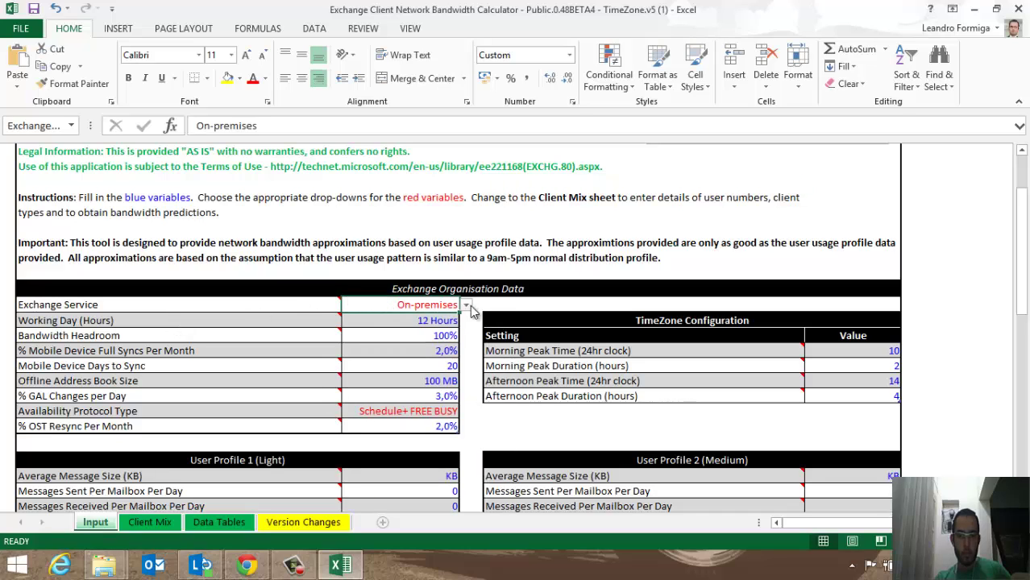
pyautogui.click(467, 306)
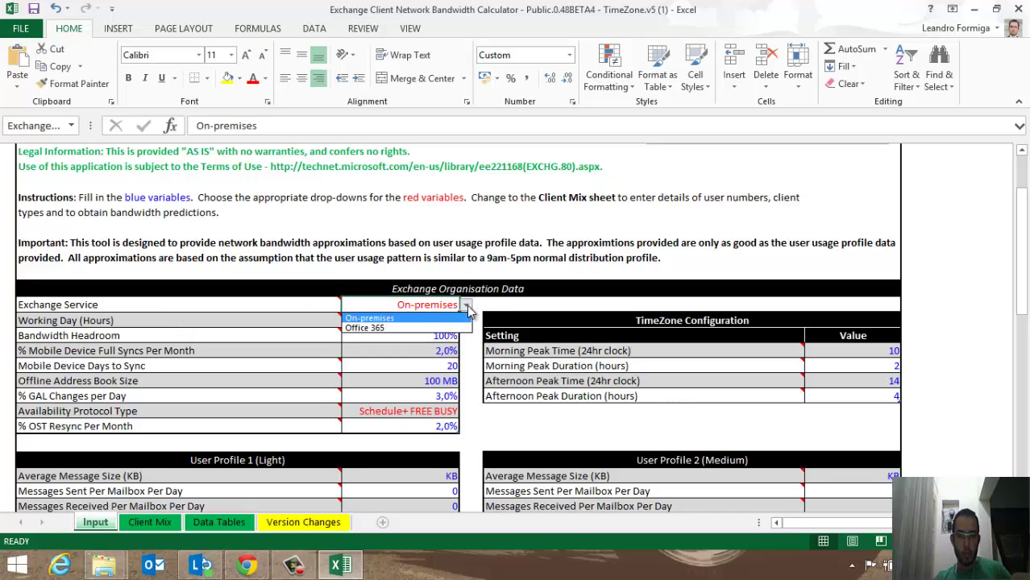
pyautogui.click(395, 328)
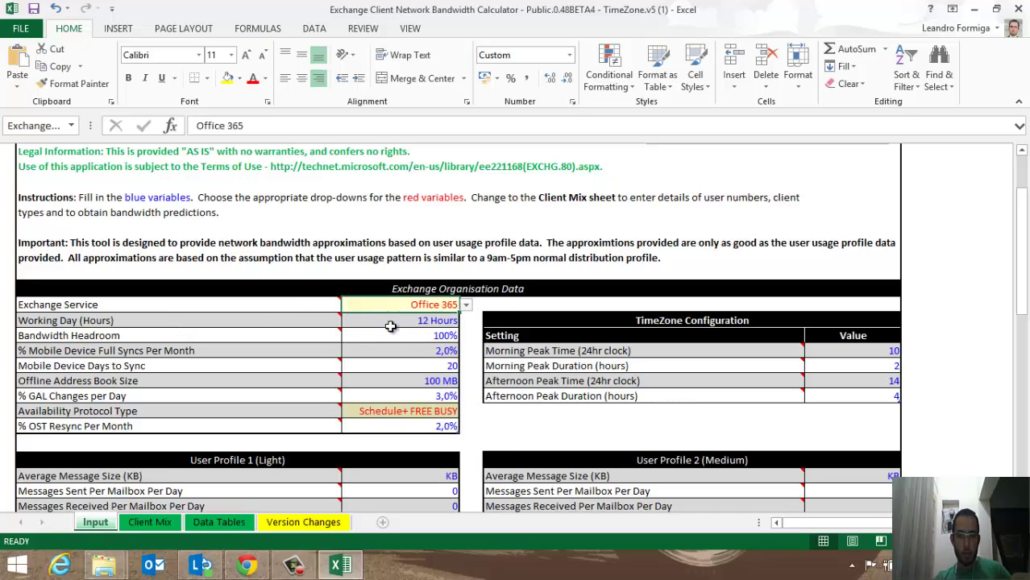
# Choose Schedule+ FREE BUSY as the Availability Protocol Type in the Exchange Organisation Data table.
pyautogui.click(401, 411)
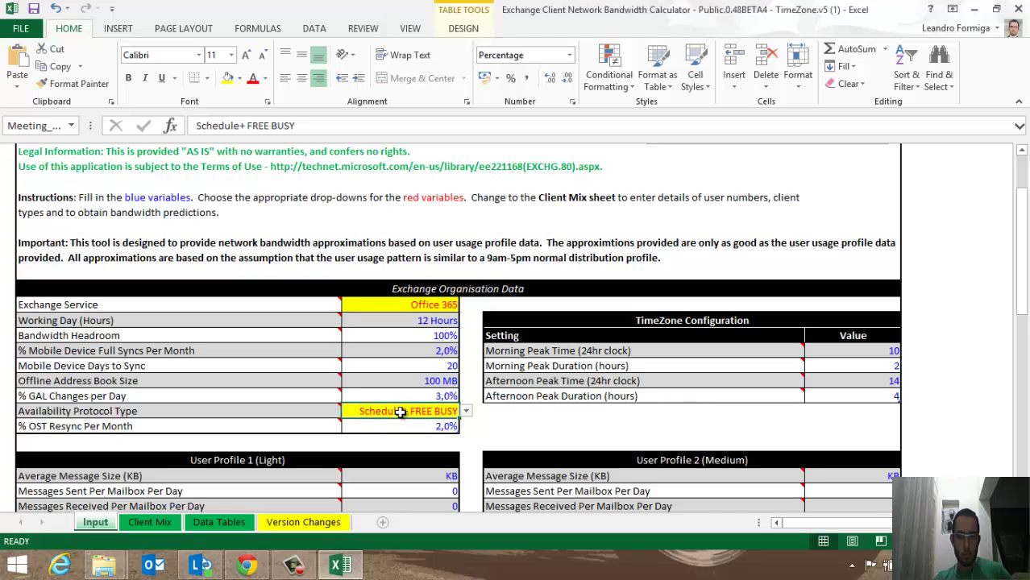
pyautogui.click(465, 411)
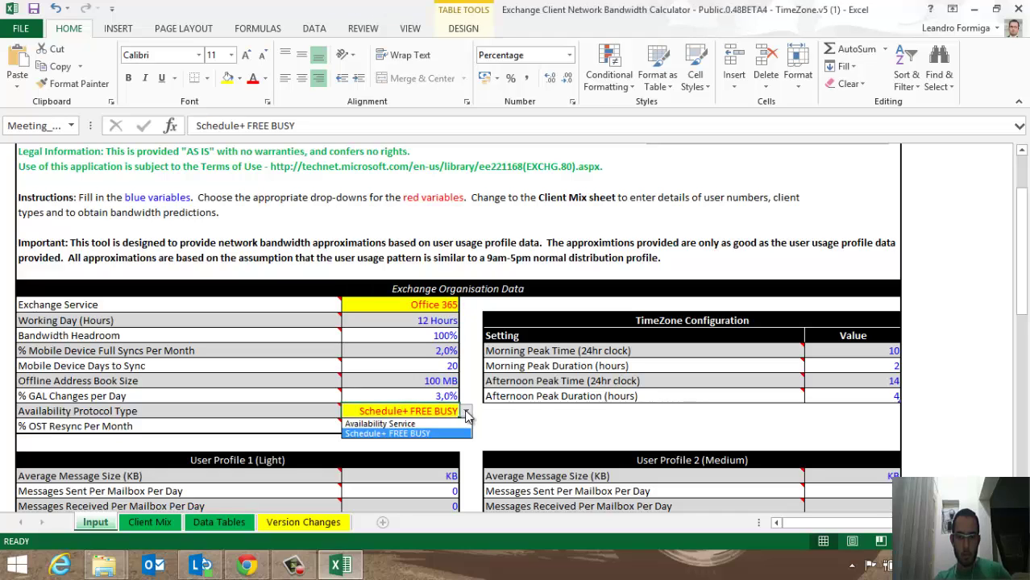
pyautogui.click(427, 435)
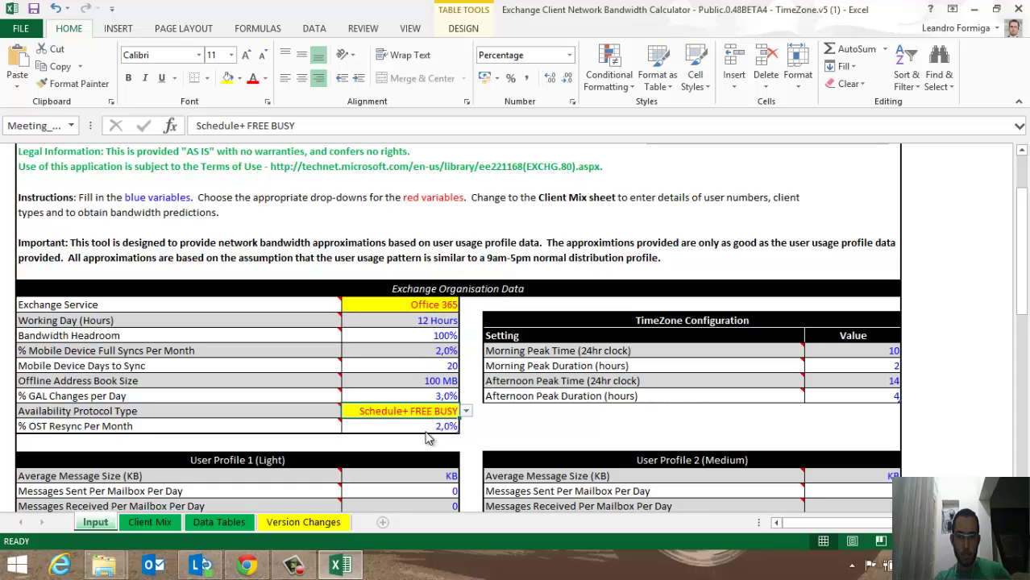
# Set Working Day (Hours) in the Input sheet's Exchange Organisation Data table to 15.
pyautogui.click(155, 524)
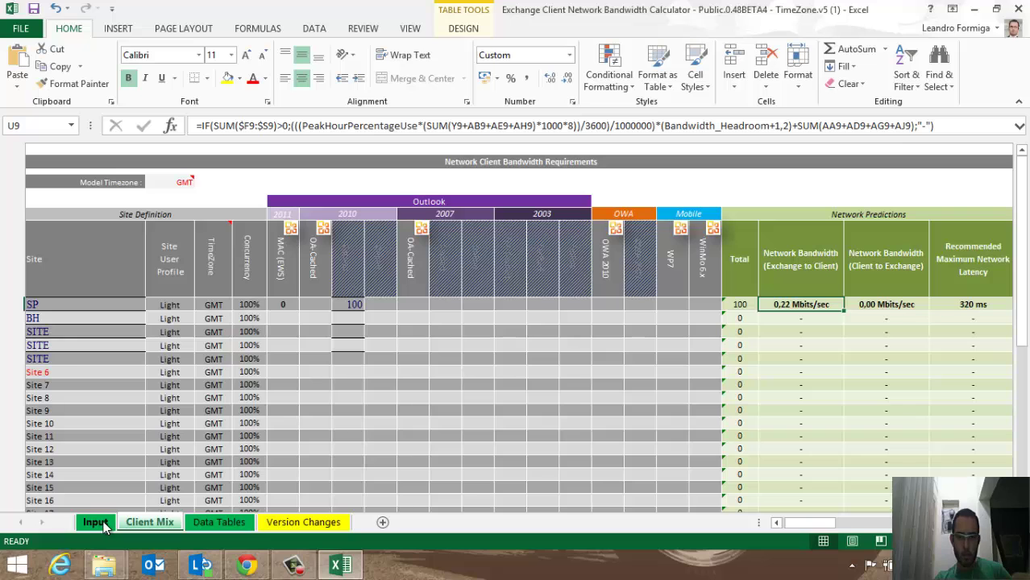
pyautogui.click(98, 524)
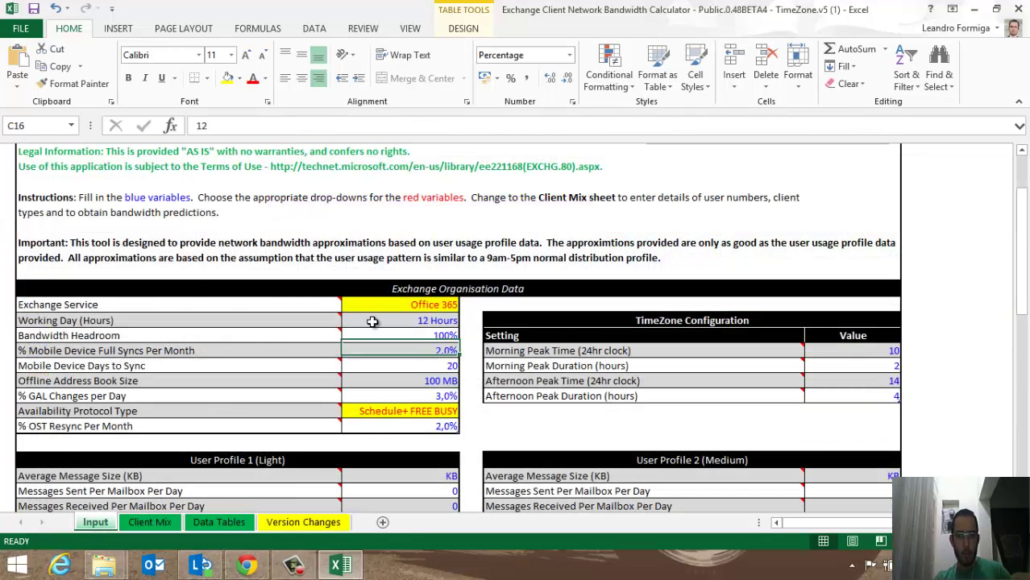
pyautogui.click(372, 322)
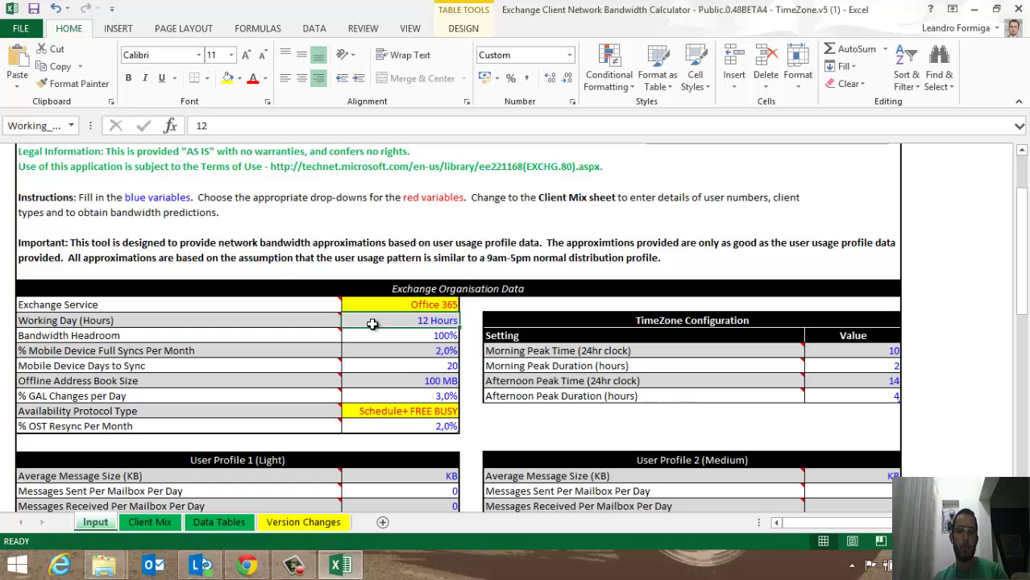
pyautogui.write('15')
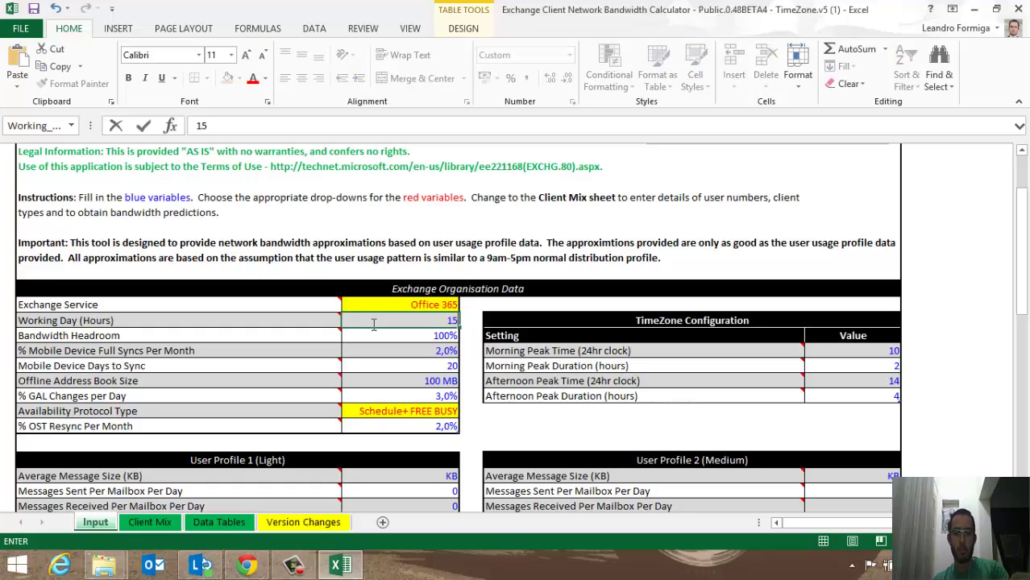
pyautogui.press('Return')
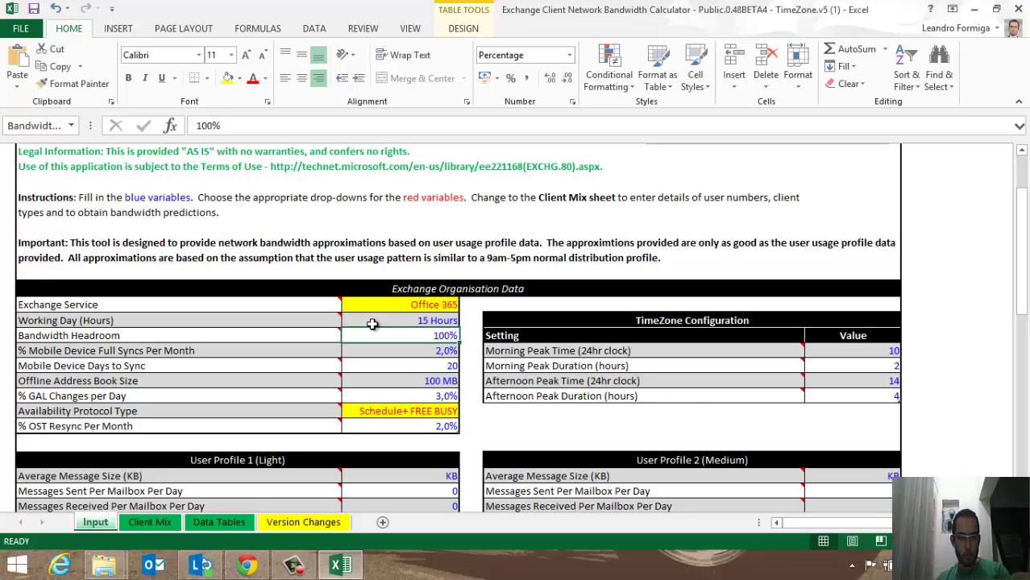
# Set Mobile Device Days to Sync in the Exchange Organisation Data table to 25.
pyautogui.press('Return')
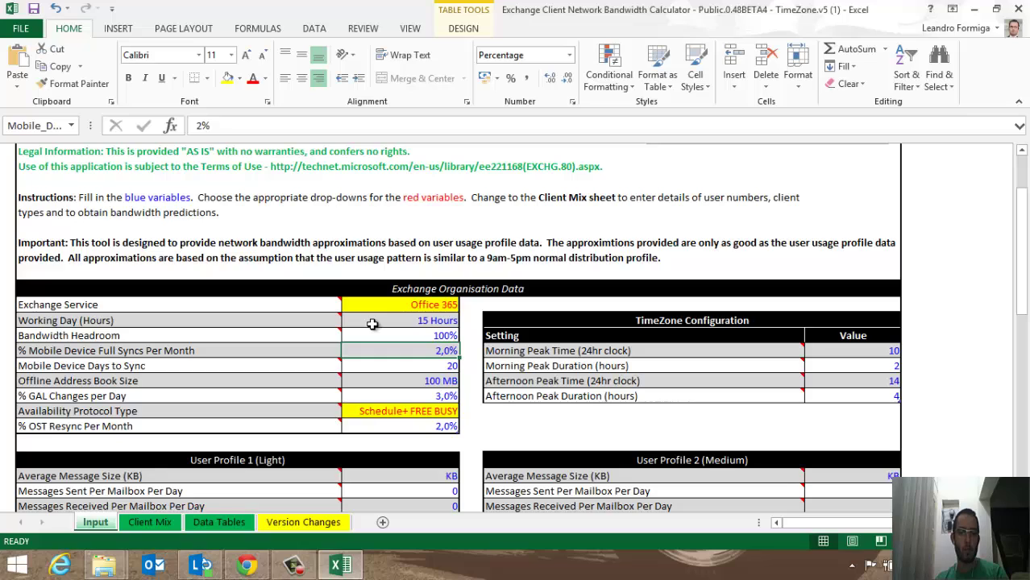
pyautogui.press('Down')
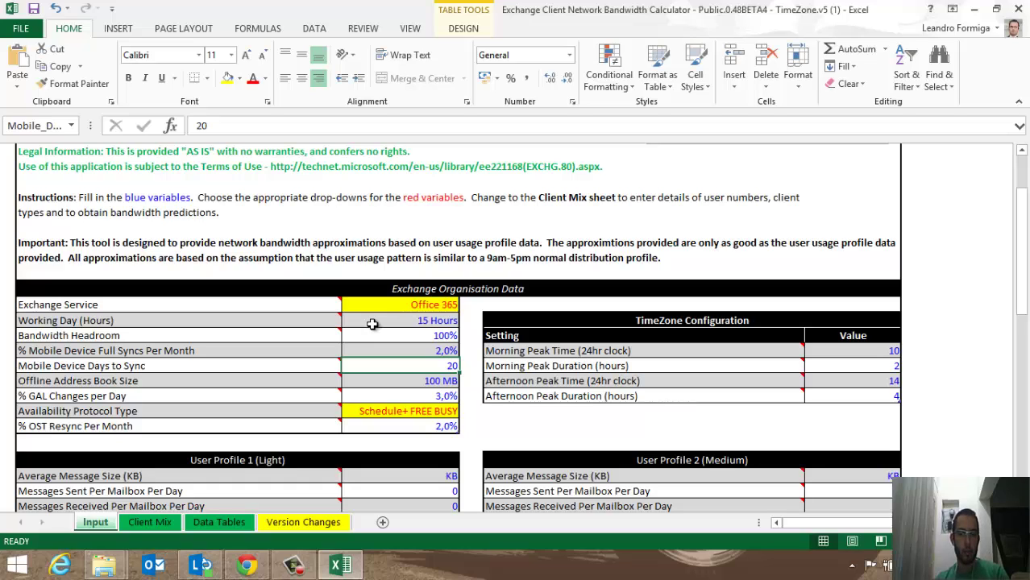
pyautogui.press('Up')
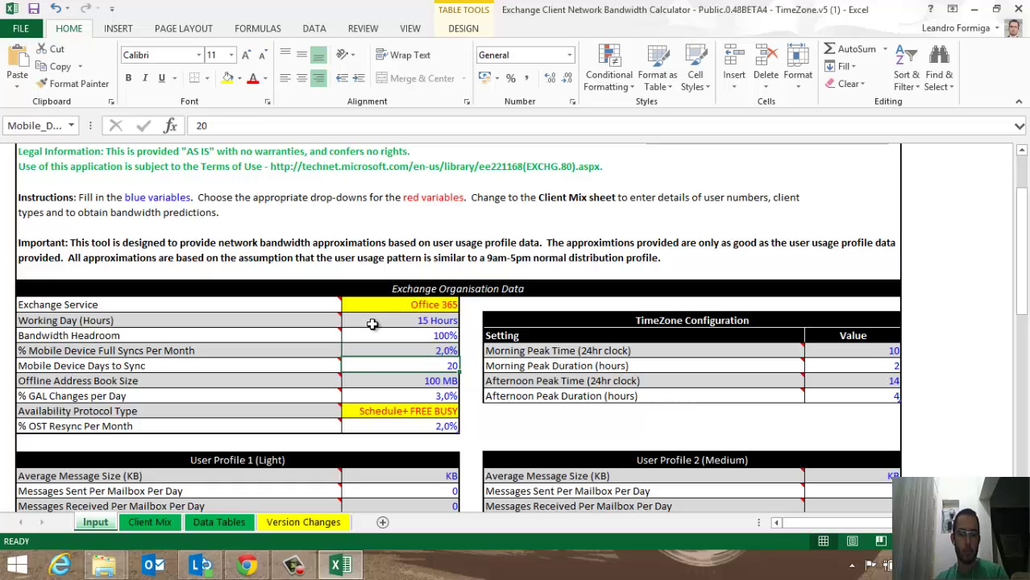
pyautogui.press('Down')
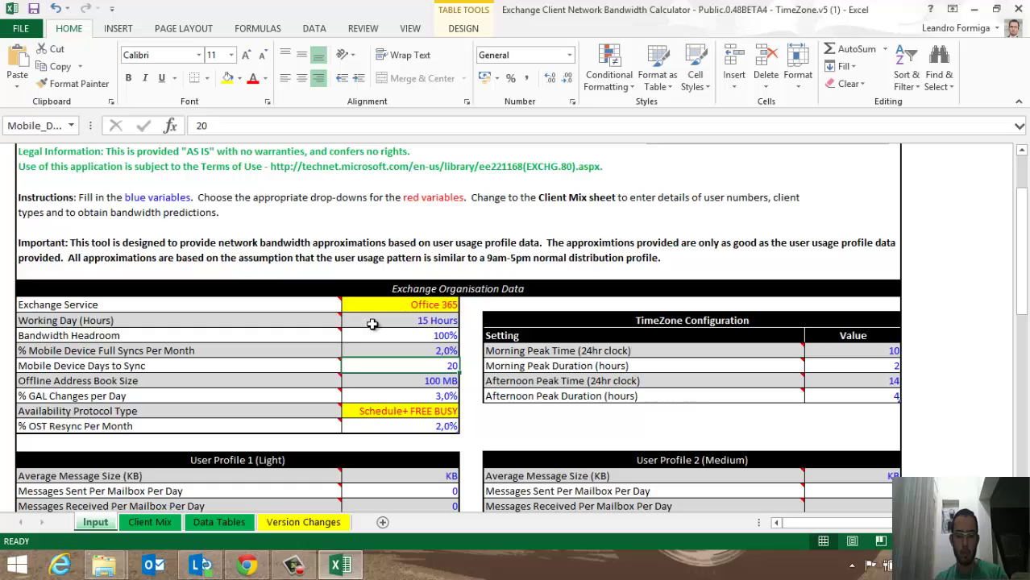
pyautogui.write('25')
pyautogui.press('Return')
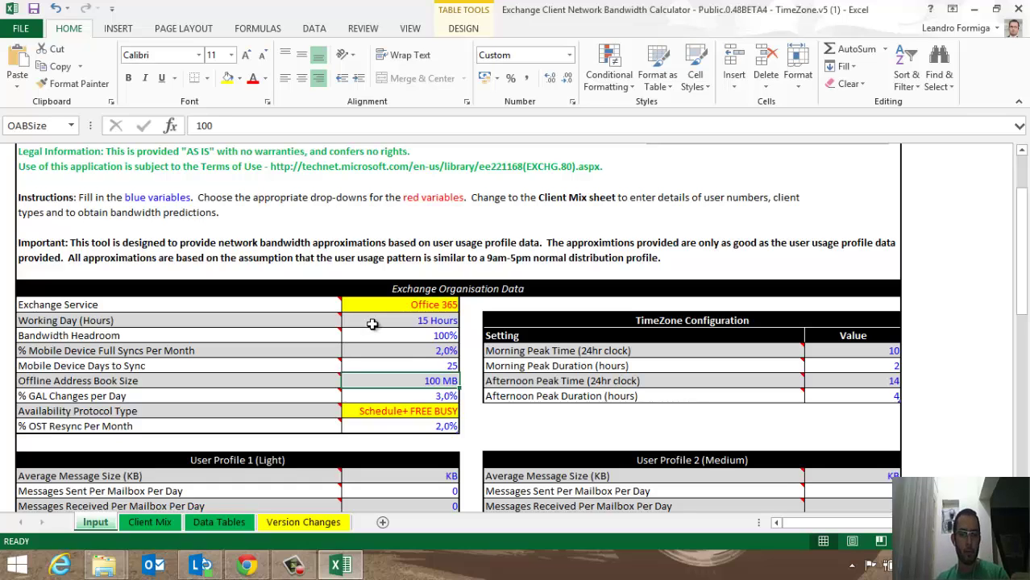
# Review the remaining organisation values down to % OST Resync Per Month and the explanatory comments on the user profile fields.
pyautogui.press('Down')
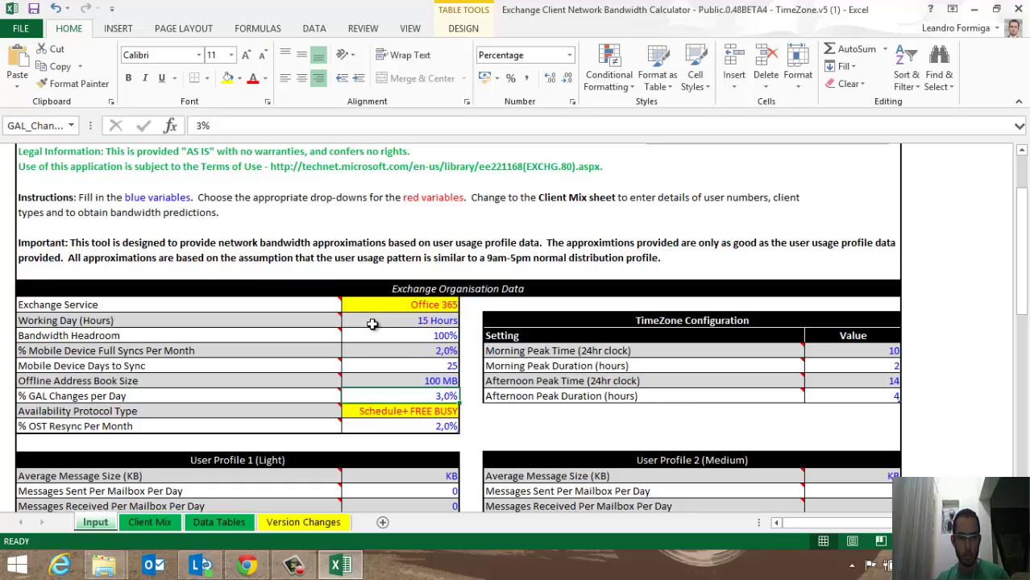
pyautogui.hotkey('ctrl', 'a')
pyautogui.click(379, 426)
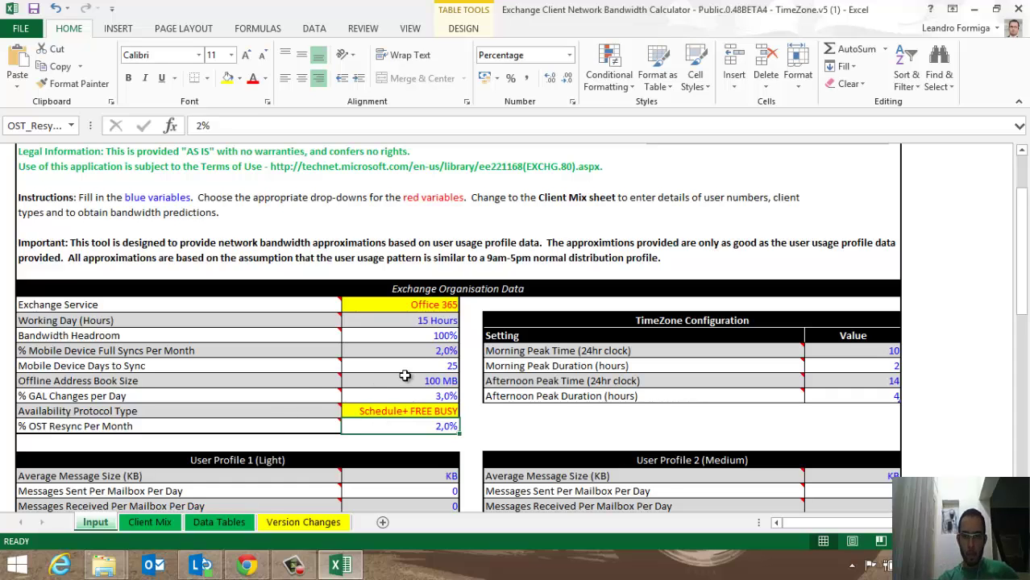
pyautogui.scroll(-6, 409, 373)
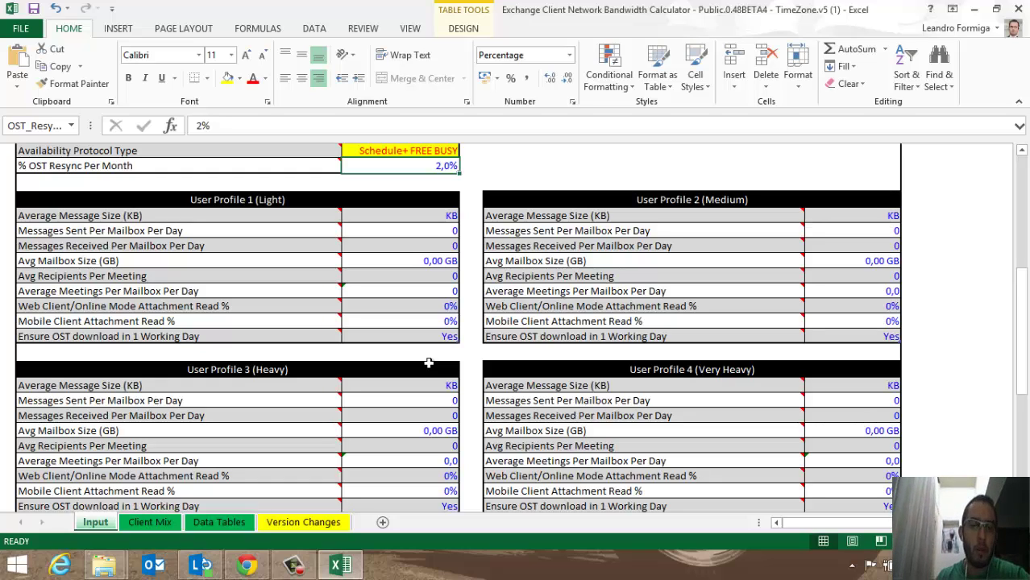
pyautogui.click(236, 222)
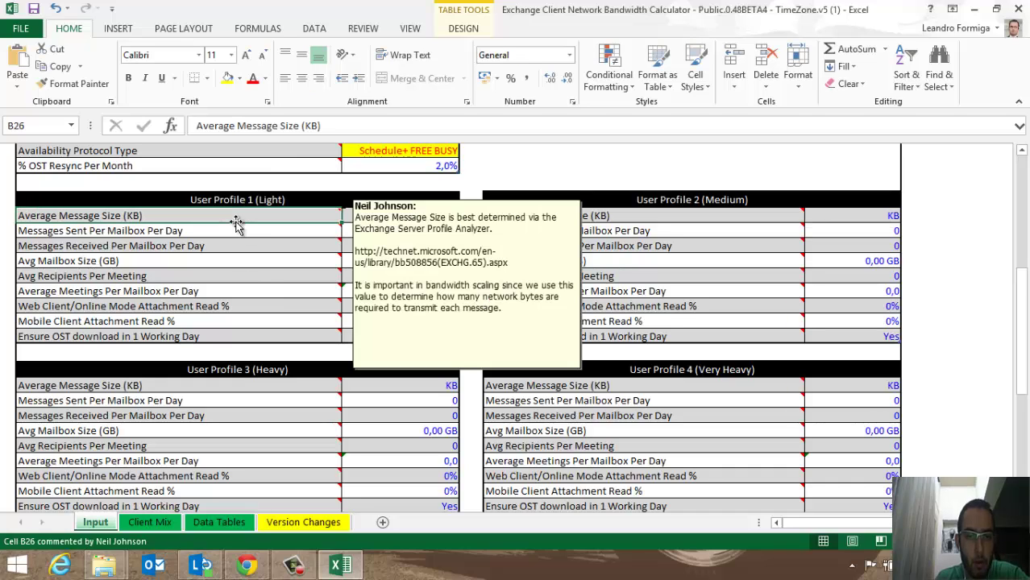
pyautogui.click(263, 265)
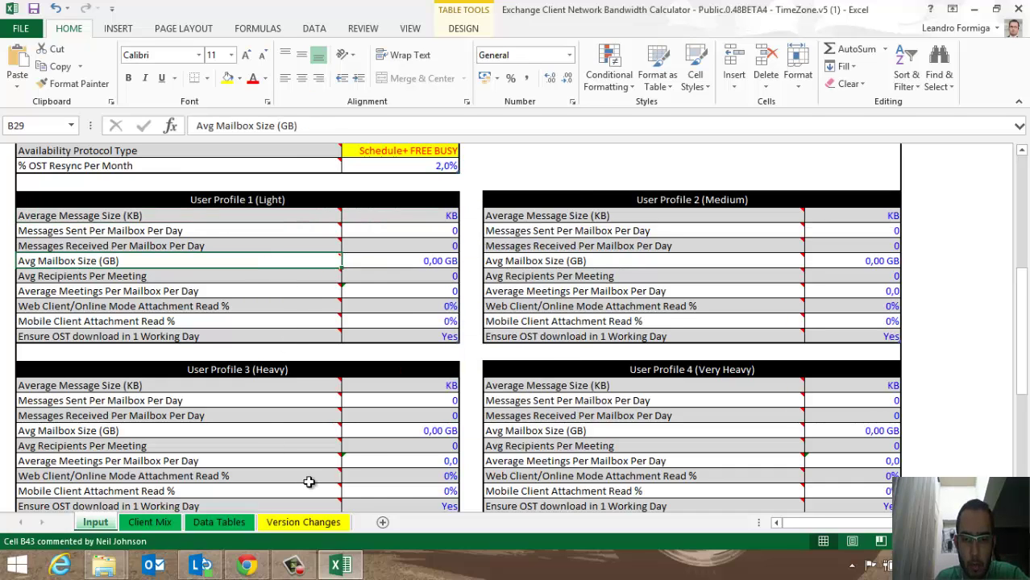
pyautogui.moveTo(286, 486)
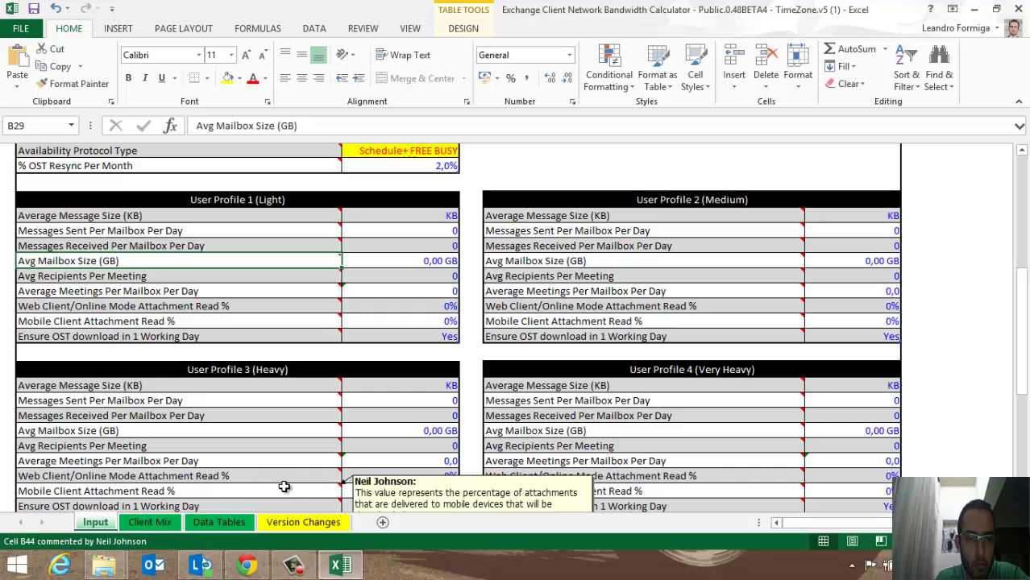
# For User Profile 1 (Light), set Average Message Size to 250 KB, Messages Sent Per Mailbox Per Day to 20 and Messages Received to 50.
pyautogui.click(375, 215)
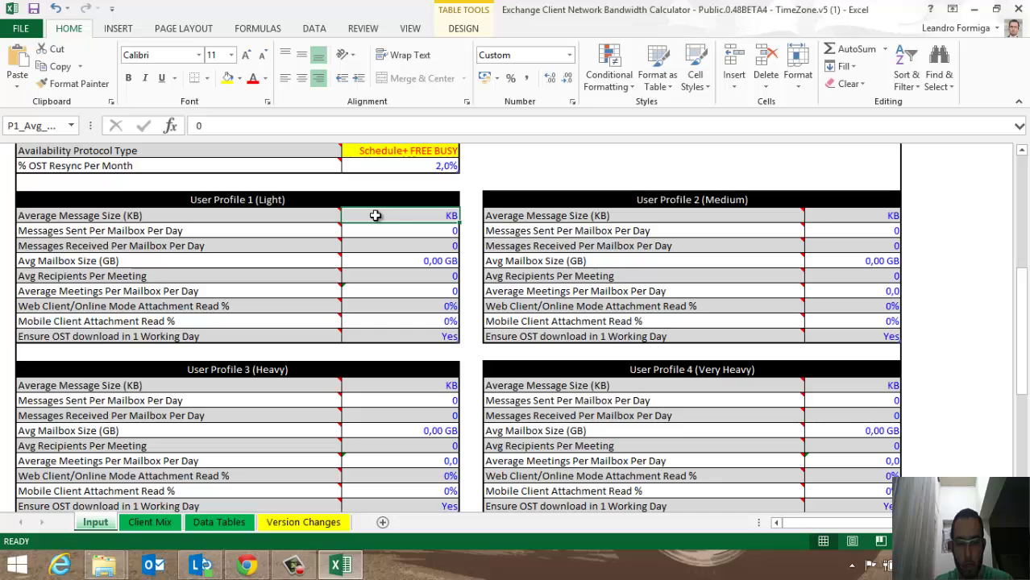
pyautogui.write('250')
pyautogui.press('Return')
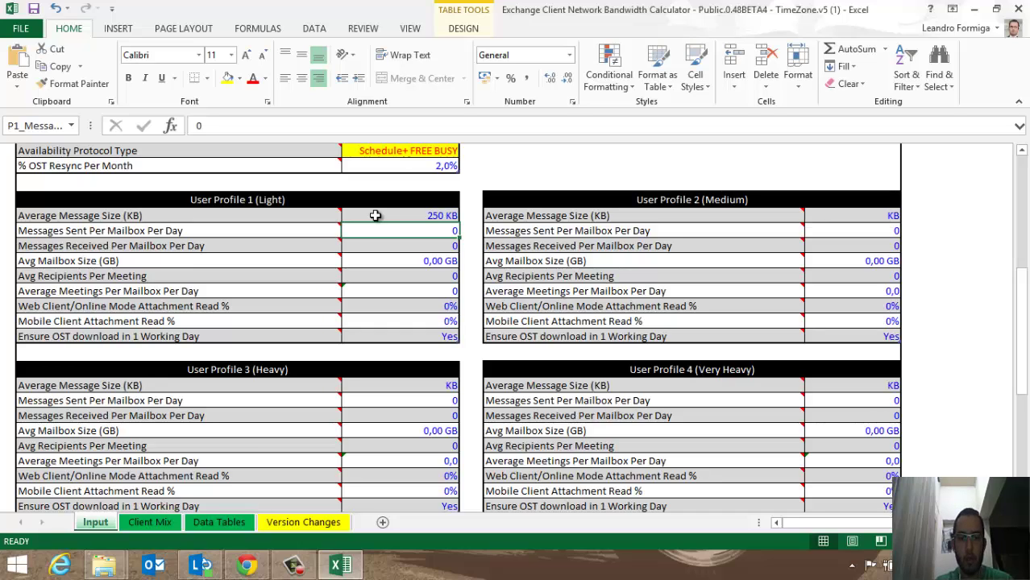
pyautogui.write('20')
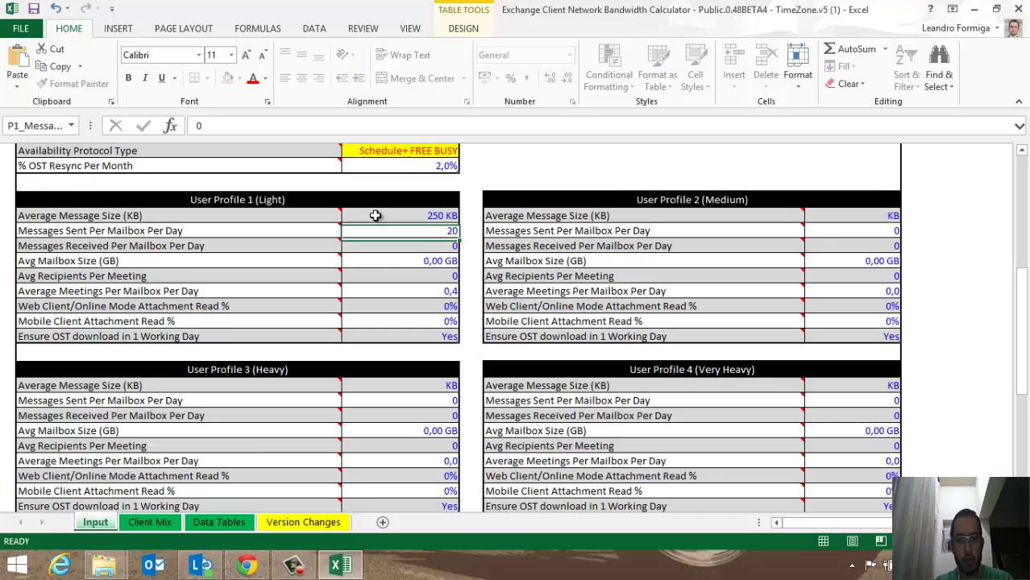
pyautogui.press('Return')
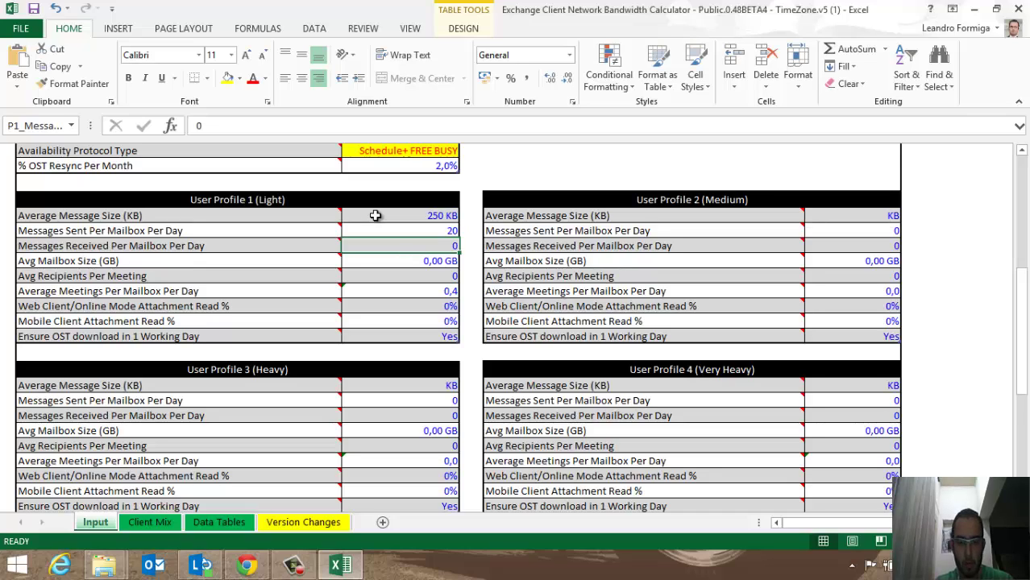
pyautogui.write('50')
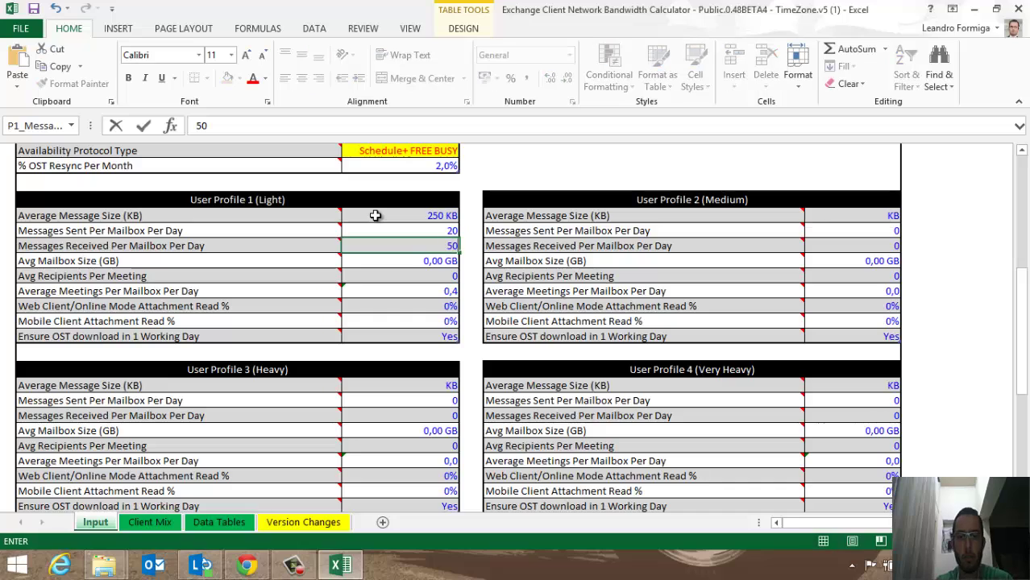
pyautogui.press('Return')
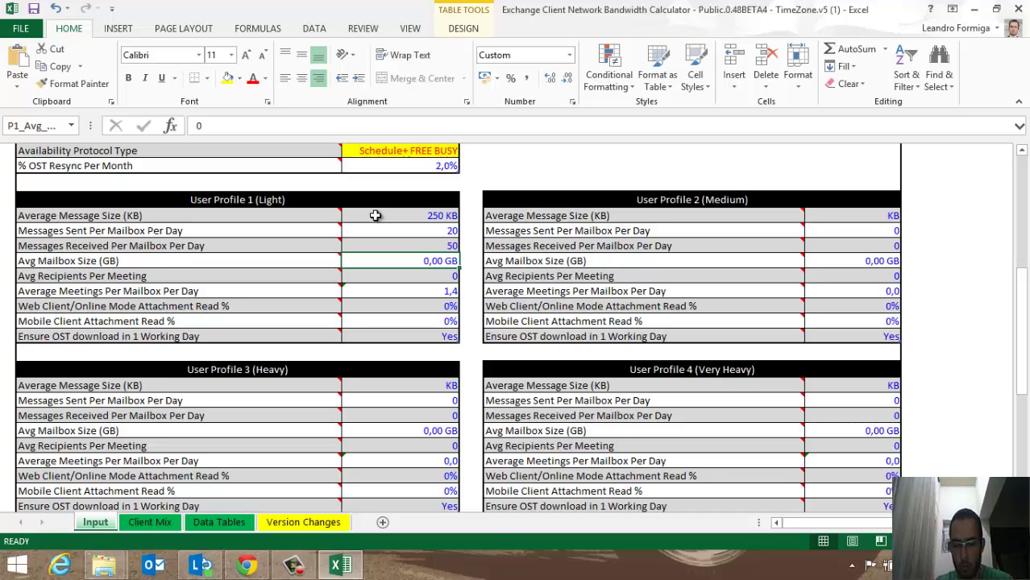
pyautogui.write('0,')
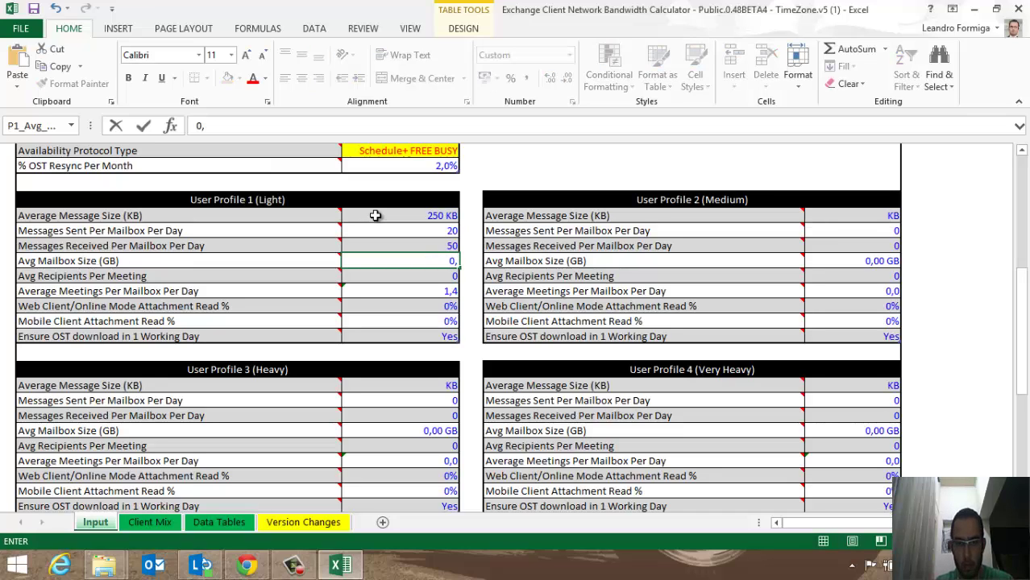
pyautogui.write('200')
pyautogui.press('Return')
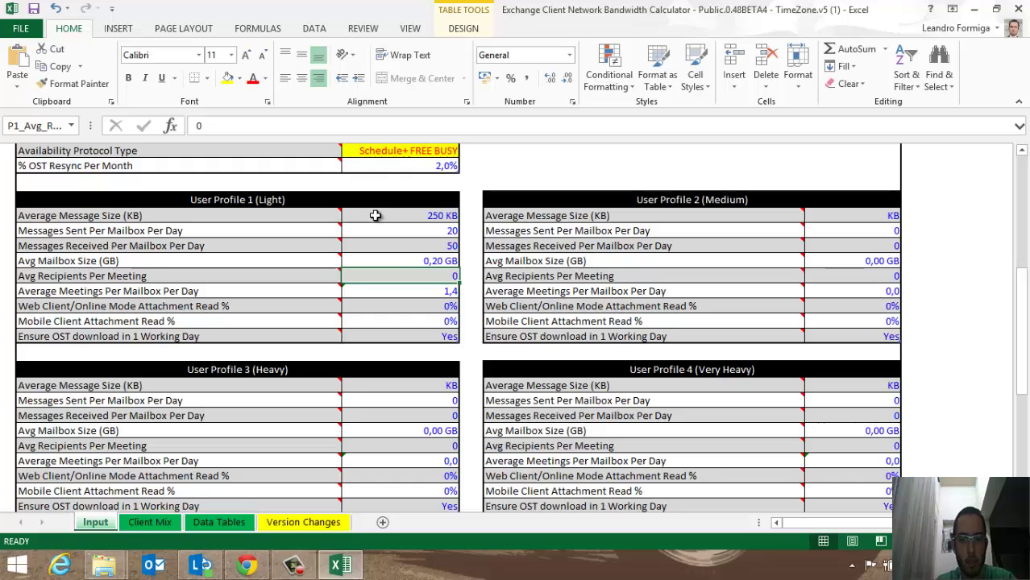
# Set Avg Mailbox Size for User Profile 1 (Light) to 1 GB.
pyautogui.press('Up')
pyautogui.write('1')
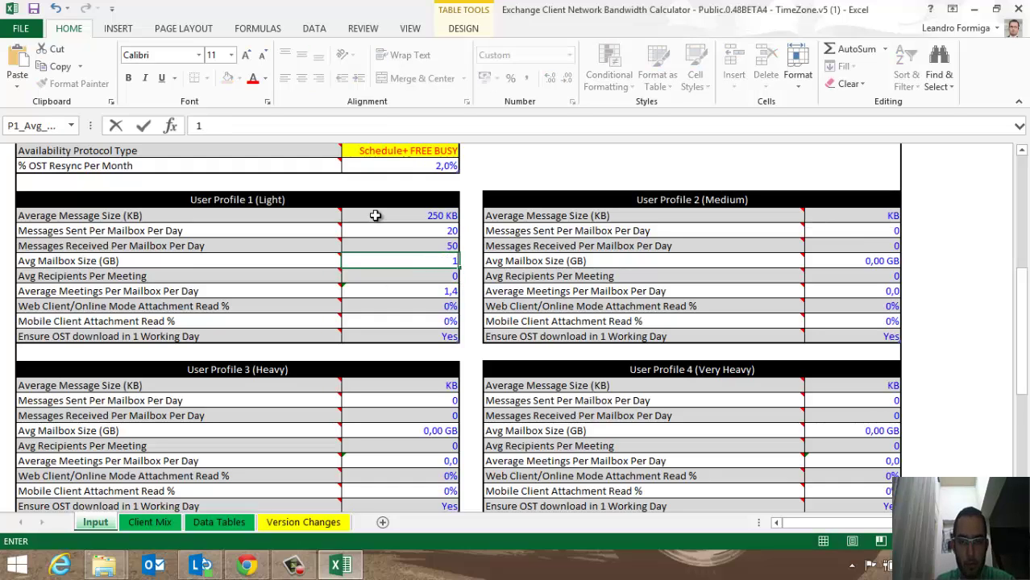
pyautogui.press('Return')
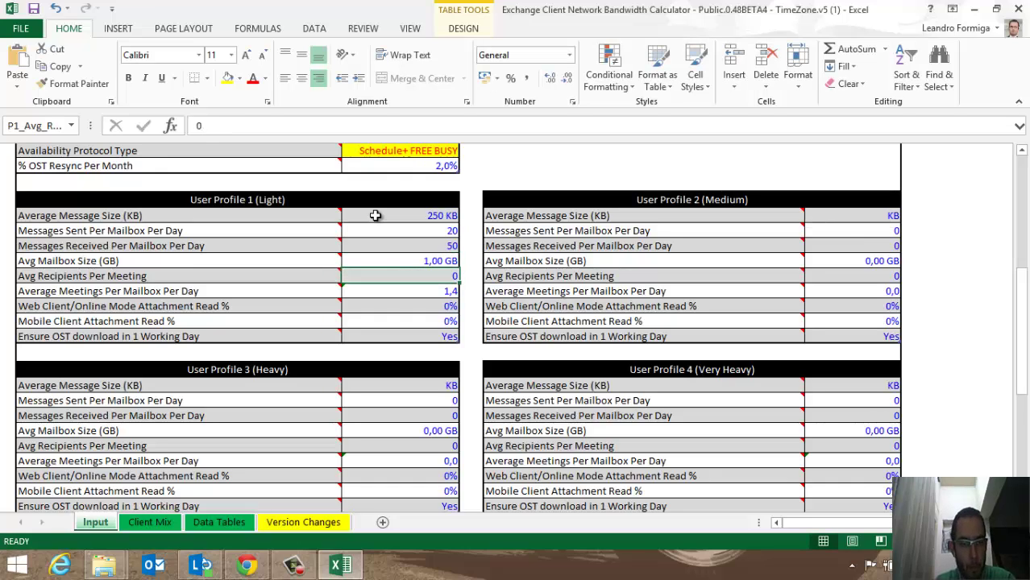
pyautogui.press('Up')
pyautogui.press('Down')
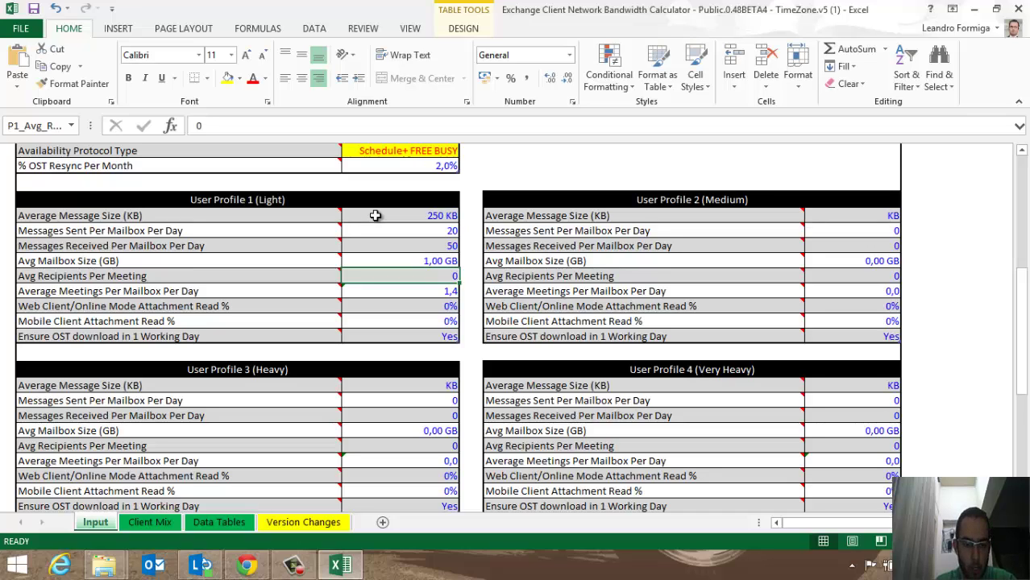
# Set Avg Recipients Per Meeting to 3 and Average Meetings Per Mailbox Per Day to 4 for User Profile 1 (Light).
pyautogui.write('3')
pyautogui.press('Return')
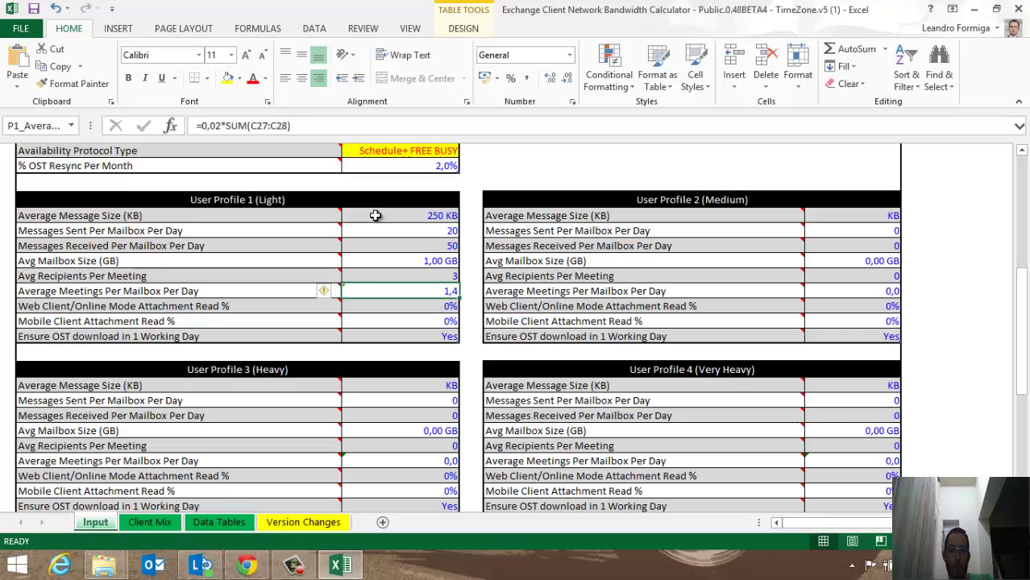
pyautogui.write('4')
pyautogui.press('Return')
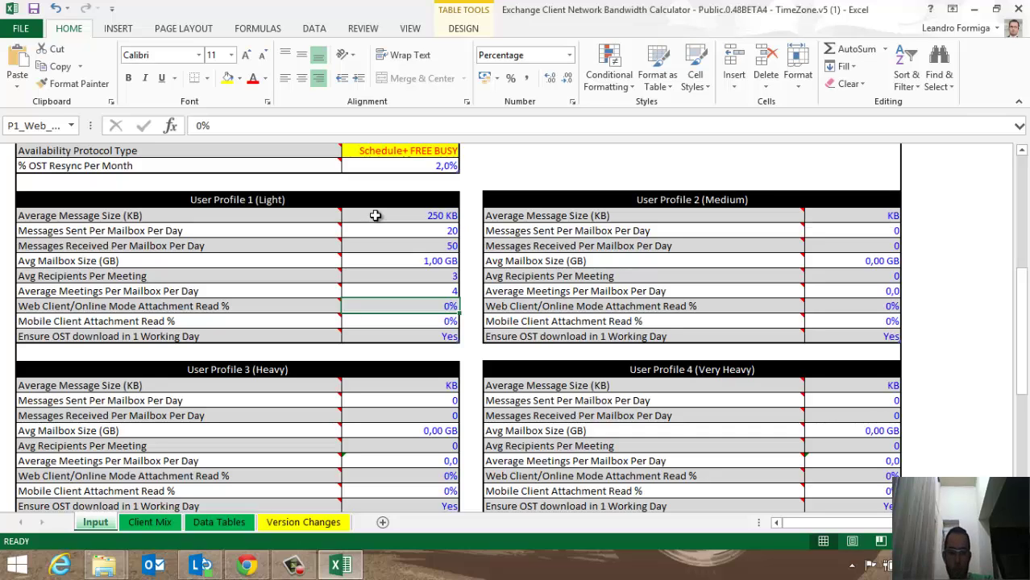
# For User Profile 1 (Light), set Web Client/Online Mode Attachment Read to 20% and Mobile Client Attachment Read to 10%.
pyautogui.write('20')
pyautogui.press('Return')
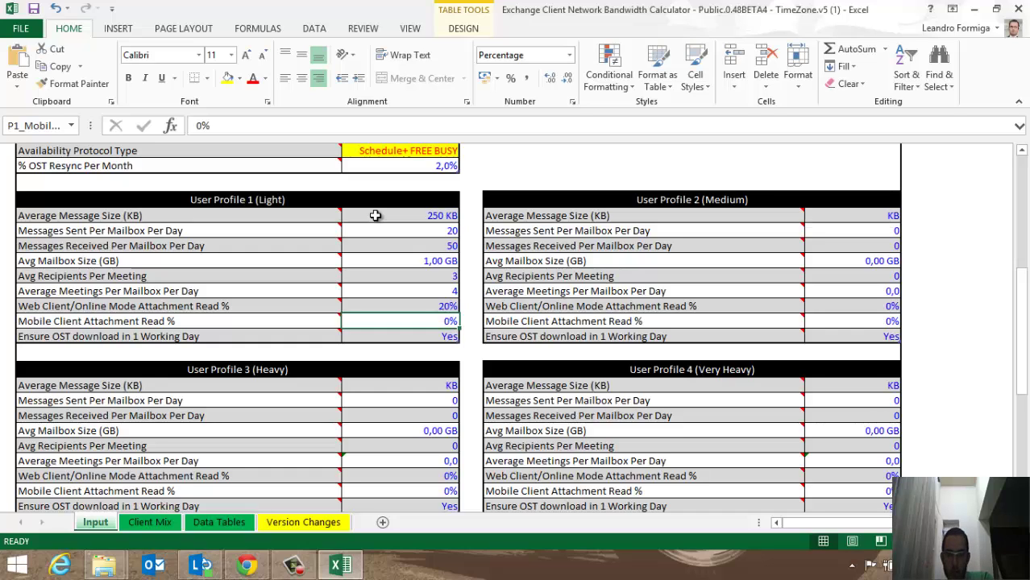
pyautogui.write('10')
pyautogui.press('Return')
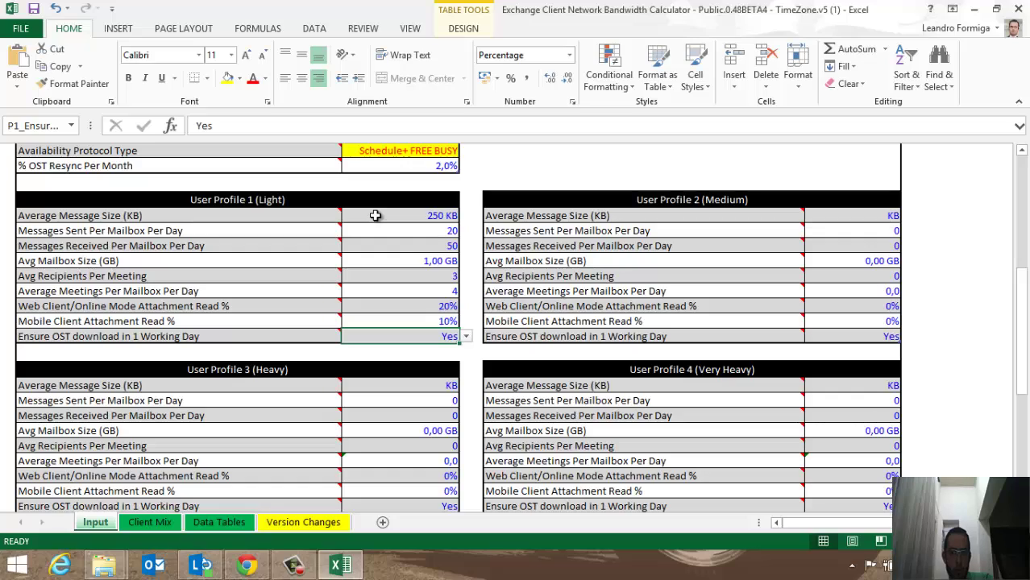
pyautogui.scroll(-3, 350, 226)
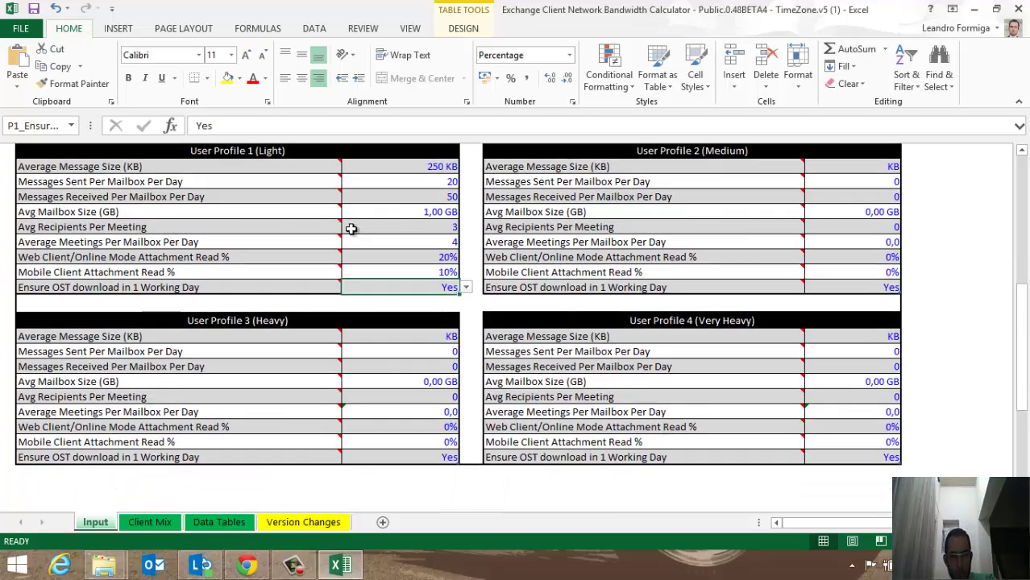
pyautogui.scroll(-2, 350, 226)
pyautogui.scroll(6, 350, 227)
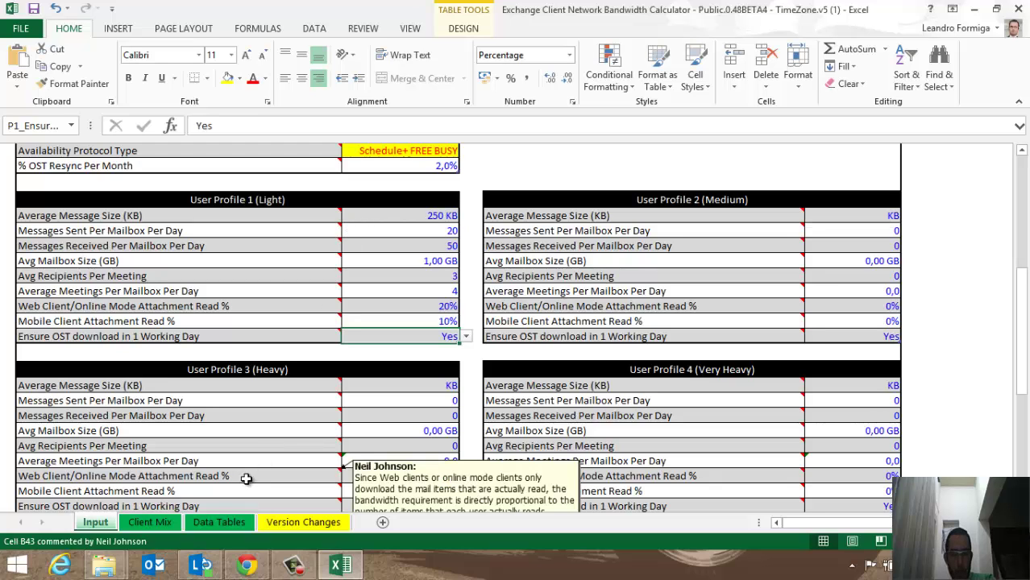
# On the Client Mix sheet, rename the third site in the Site column as BSB.
pyautogui.click(164, 525)
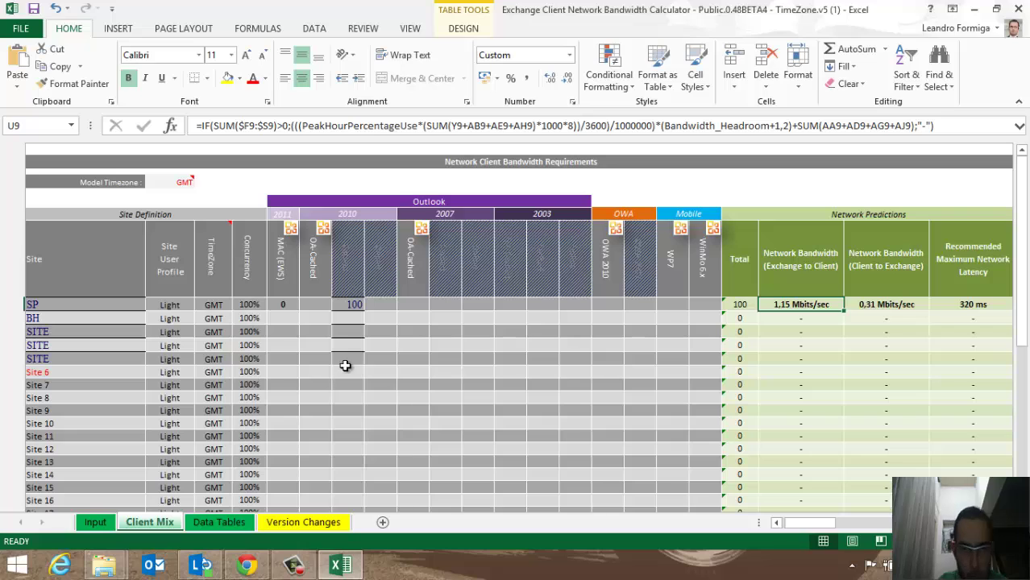
pyautogui.click(407, 345)
pyautogui.click(85, 308)
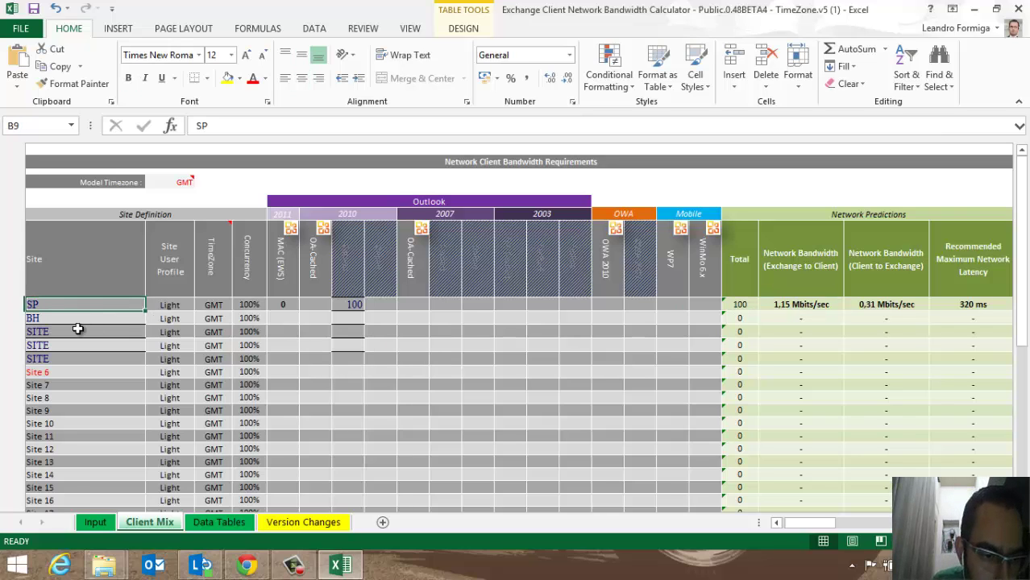
pyautogui.click(78, 319)
pyautogui.click(84, 335)
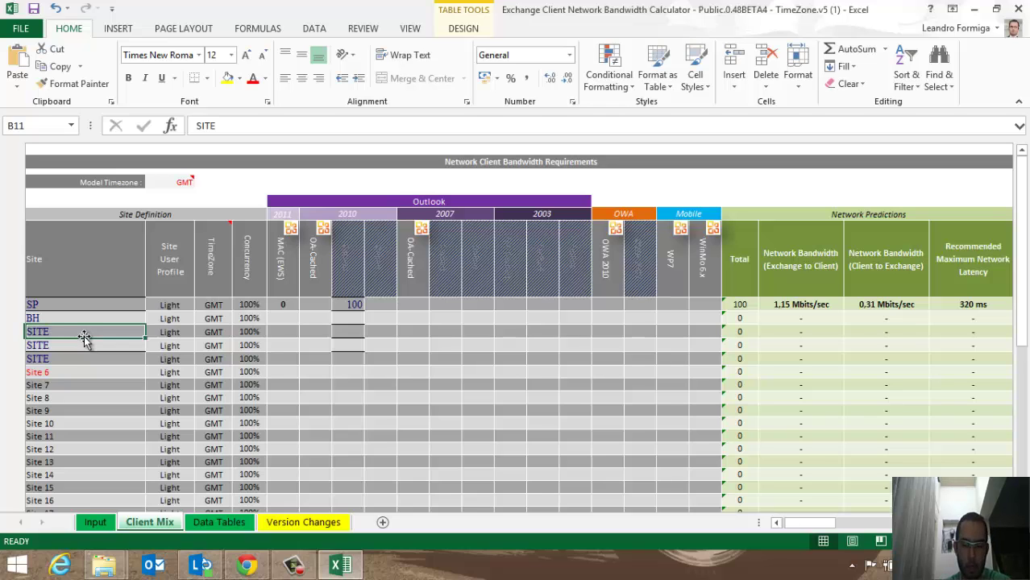
pyautogui.write('BSB')
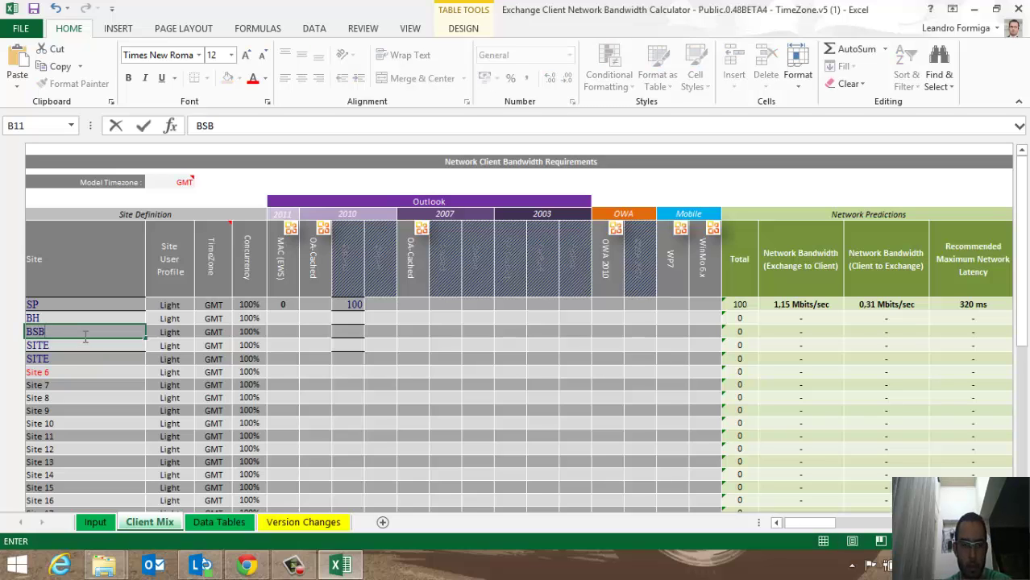
pyautogui.press('Return')
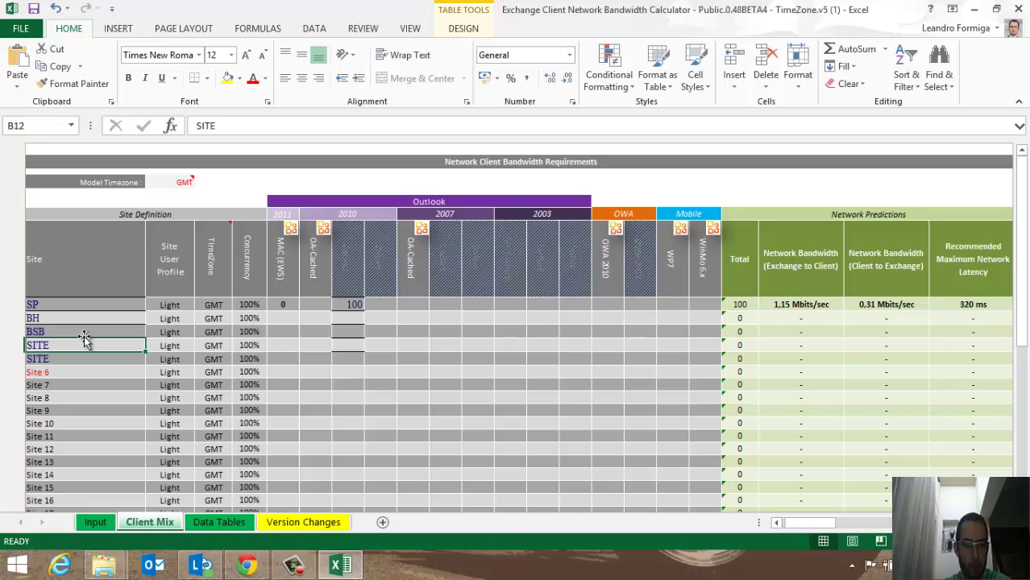
# Examine the Site User Profile options for the SP site and the matching user profile tables on the Input sheet.
pyautogui.click(117, 305)
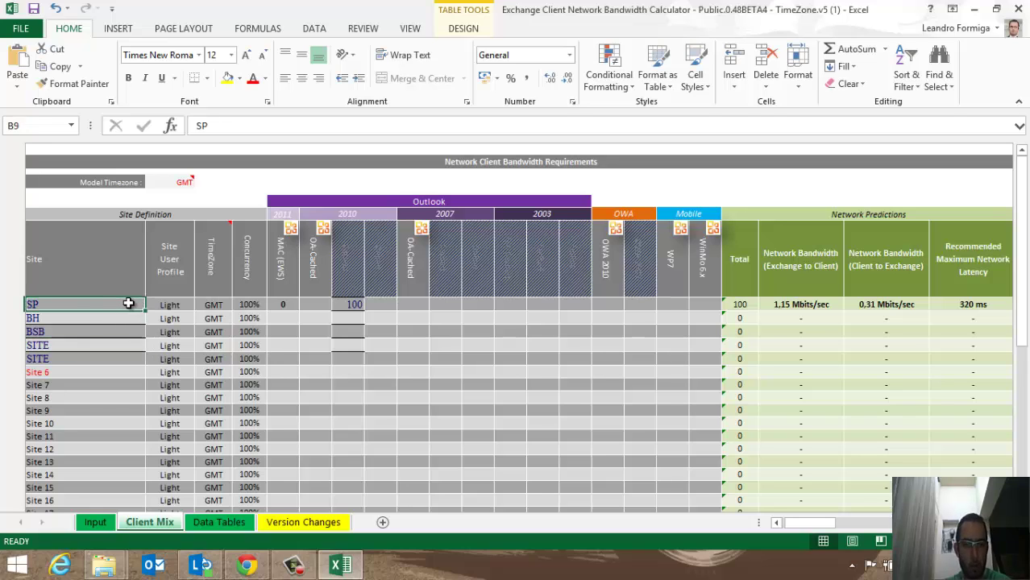
pyautogui.click(169, 305)
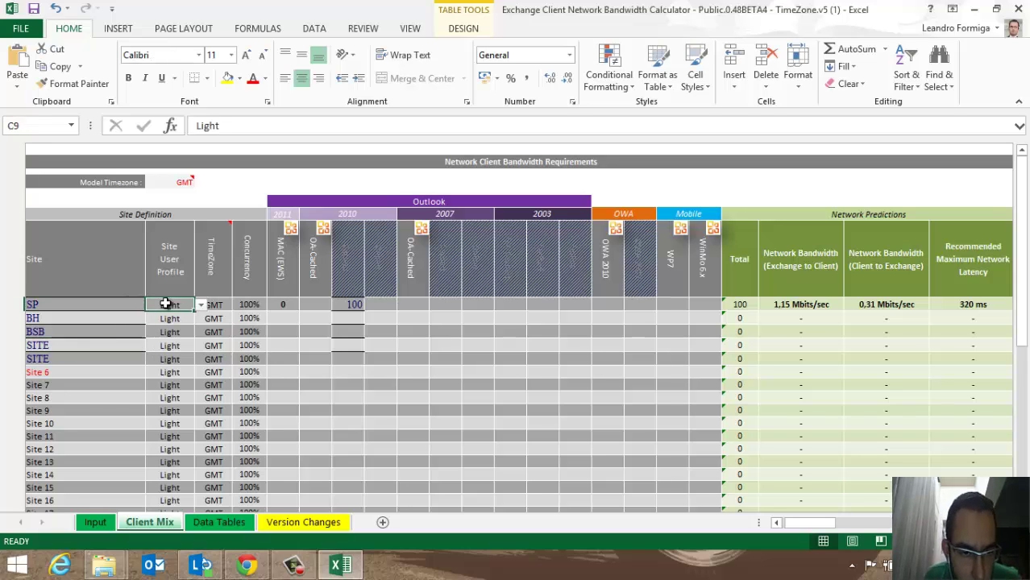
pyautogui.click(201, 305)
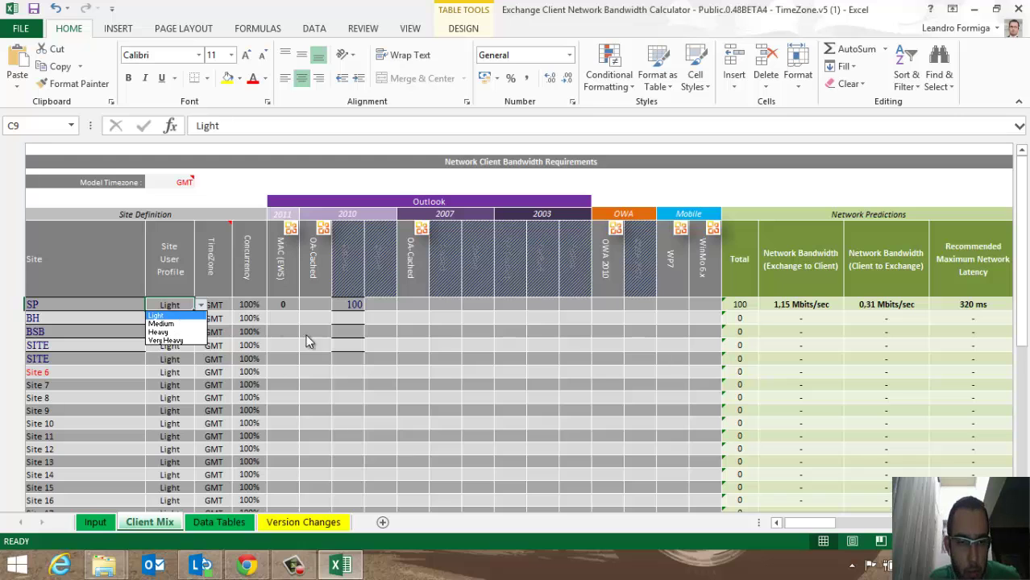
pyautogui.click(342, 342)
pyautogui.click(95, 522)
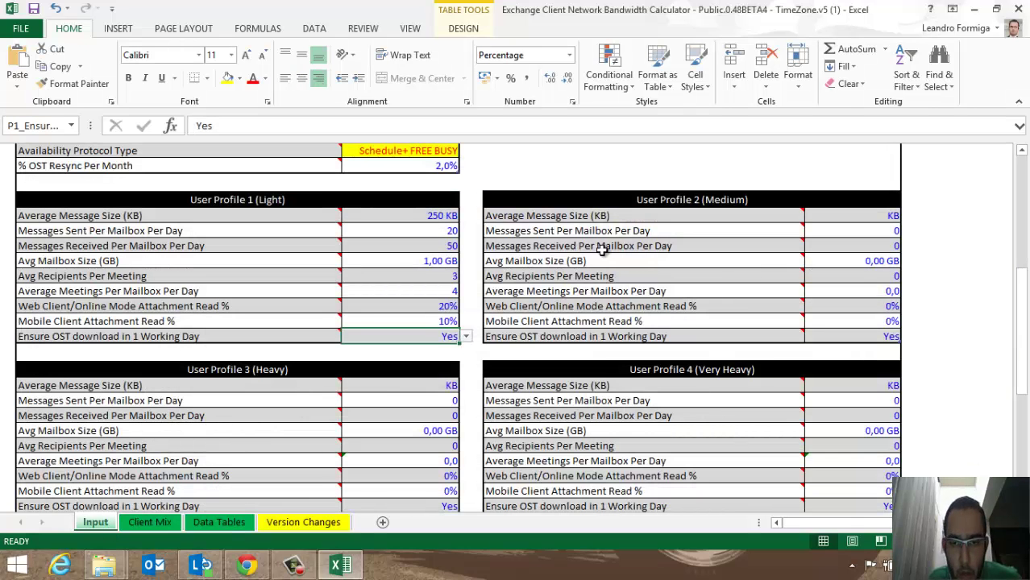
pyautogui.click(664, 431)
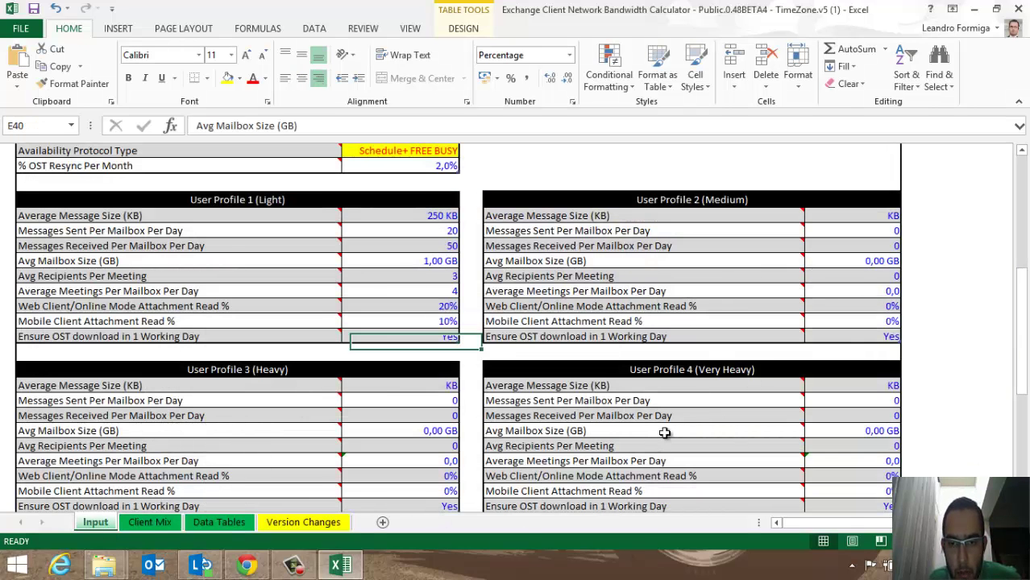
pyautogui.scroll(-3, 806, 322)
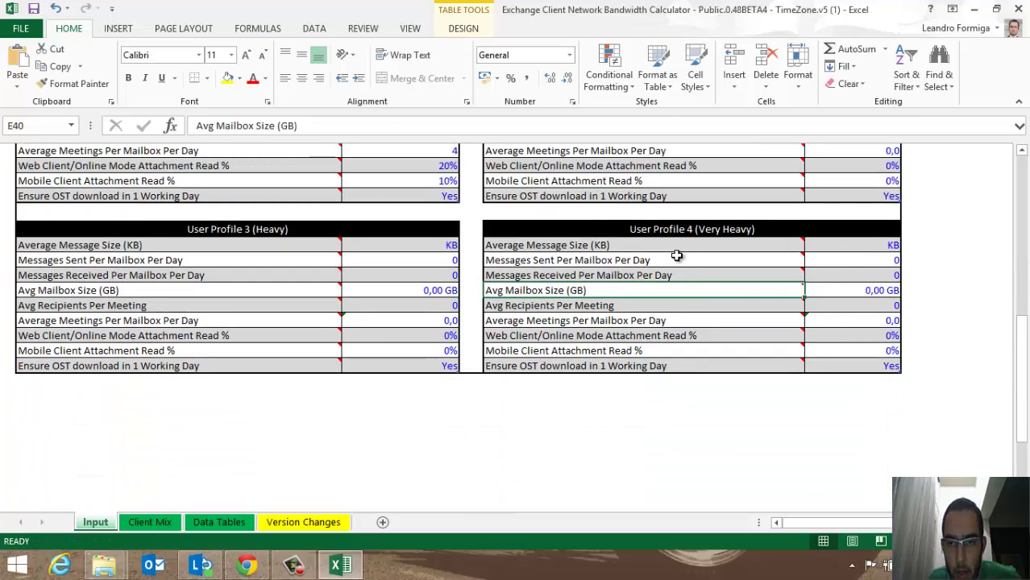
pyautogui.moveTo(675, 256)
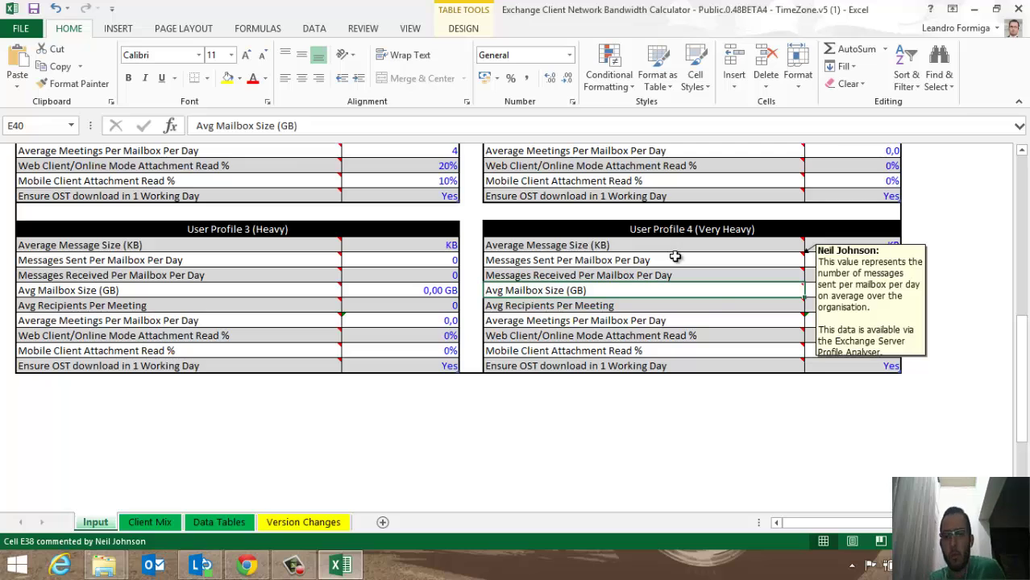
pyautogui.moveTo(714, 302)
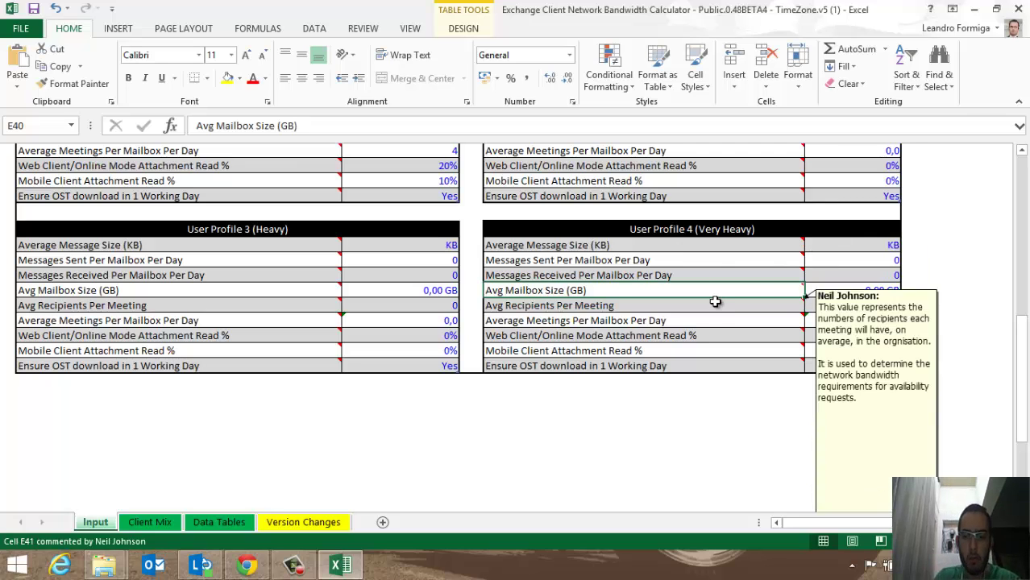
# On the Client Mix sheet, set the SP site's TimeZone to GMT-3.
pyautogui.click(161, 523)
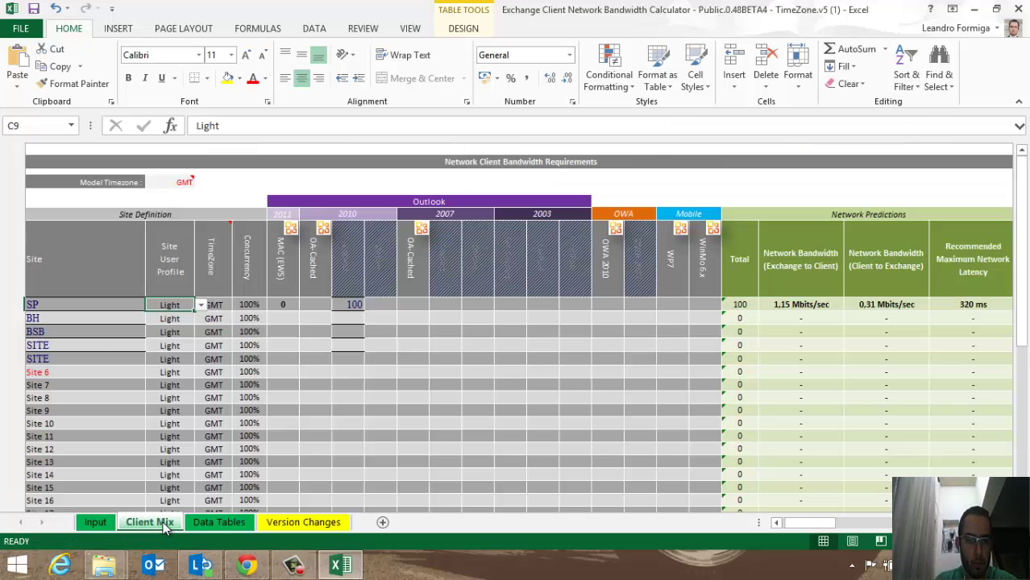
pyautogui.click(80, 372)
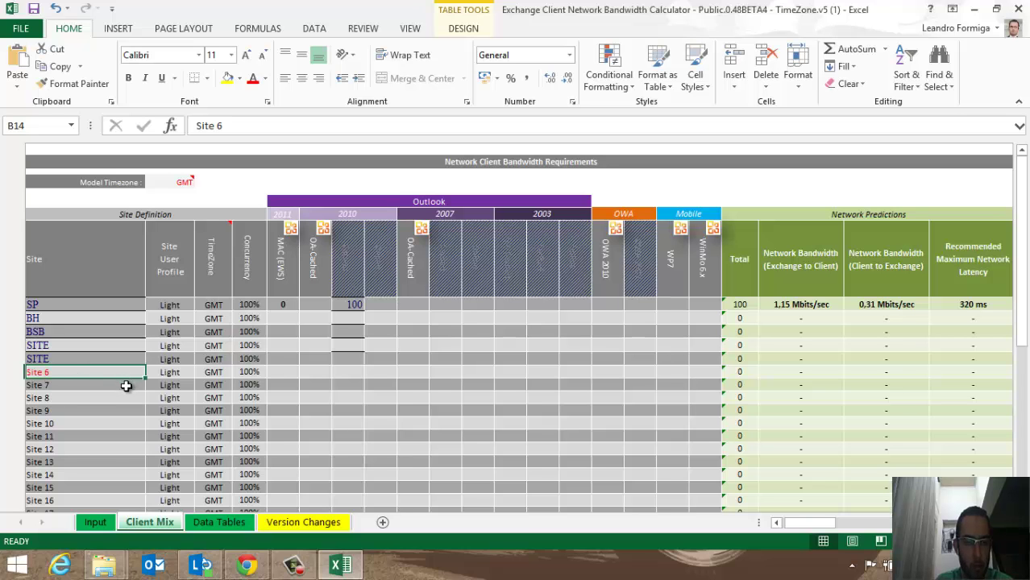
pyautogui.scroll(-5, 129, 389)
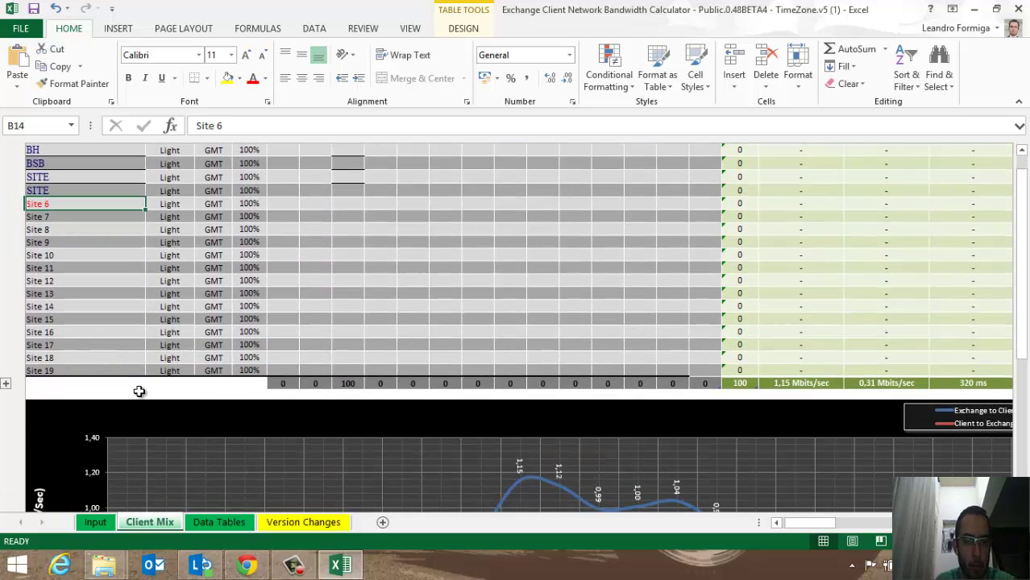
pyautogui.scroll(5, 140, 391)
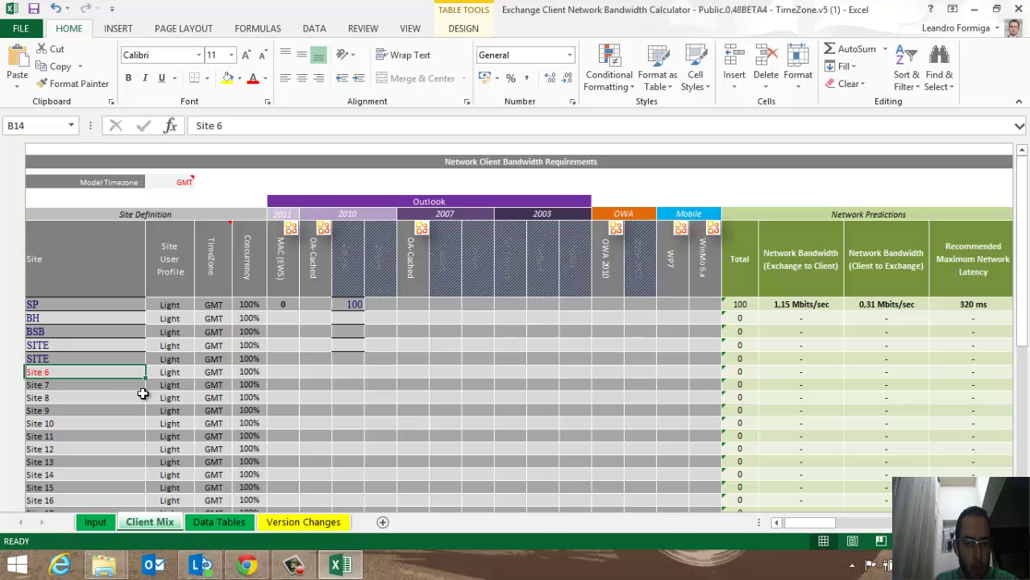
pyautogui.click(85, 304)
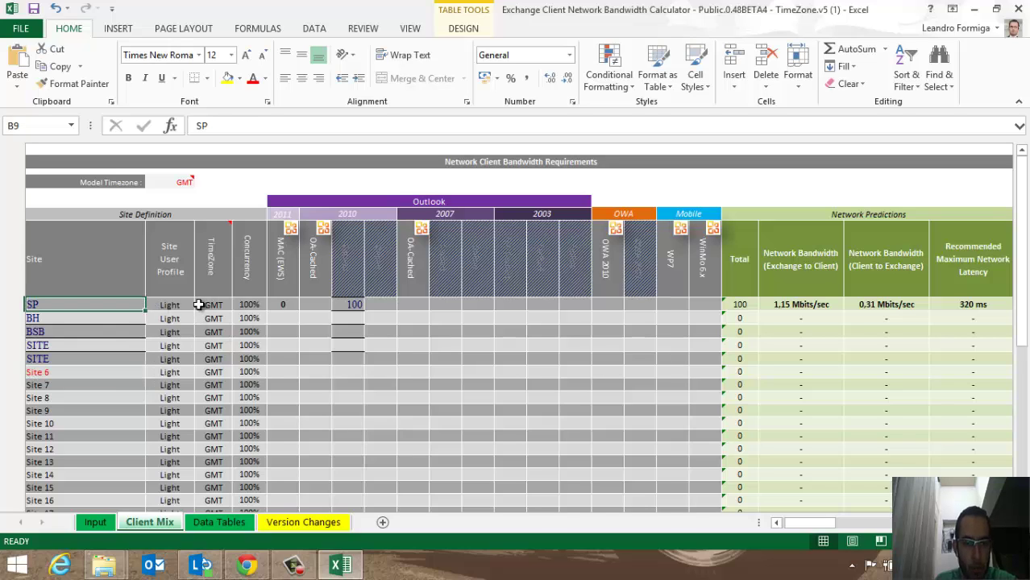
pyautogui.click(215, 305)
pyautogui.click(239, 306)
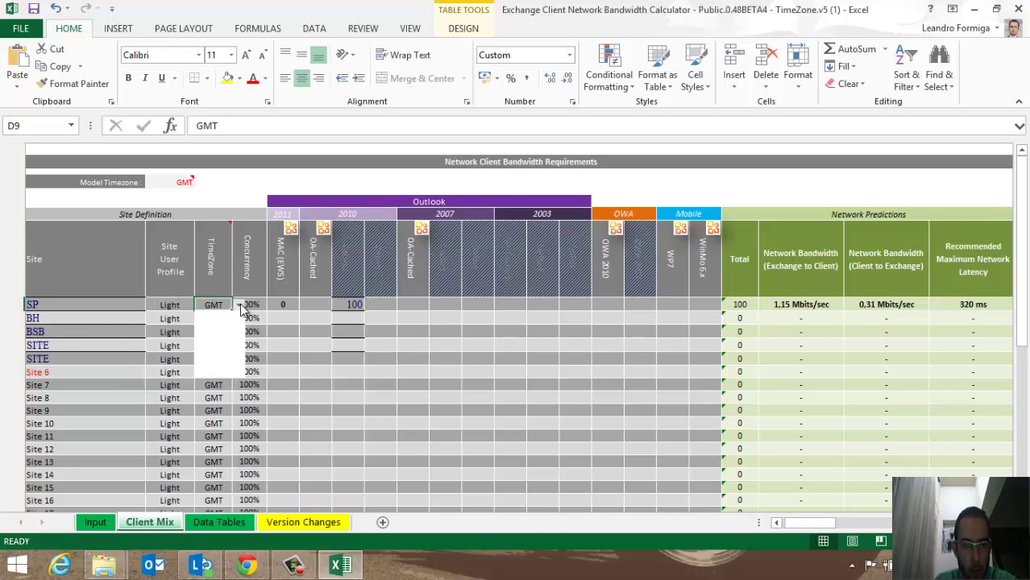
pyautogui.moveTo(240, 354)
pyautogui.mouseDown()
pyautogui.moveTo(240, 364)
pyautogui.moveTo(241, 349)
pyautogui.mouseUp()
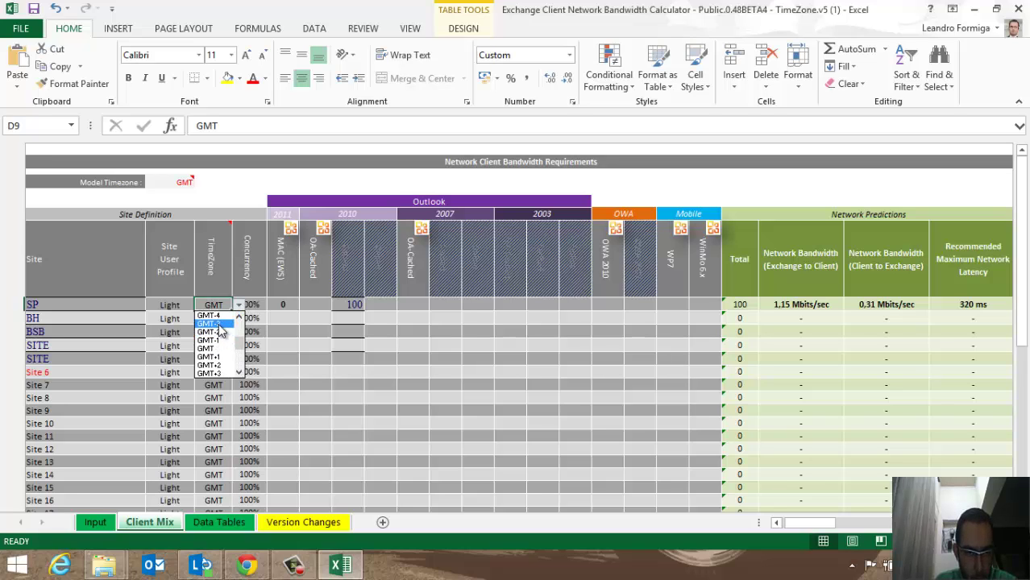
pyautogui.click(220, 324)
# Set the number of Outlook 2011 MAC (EWS) clients for the SP site to 5.
pyautogui.click(252, 305)
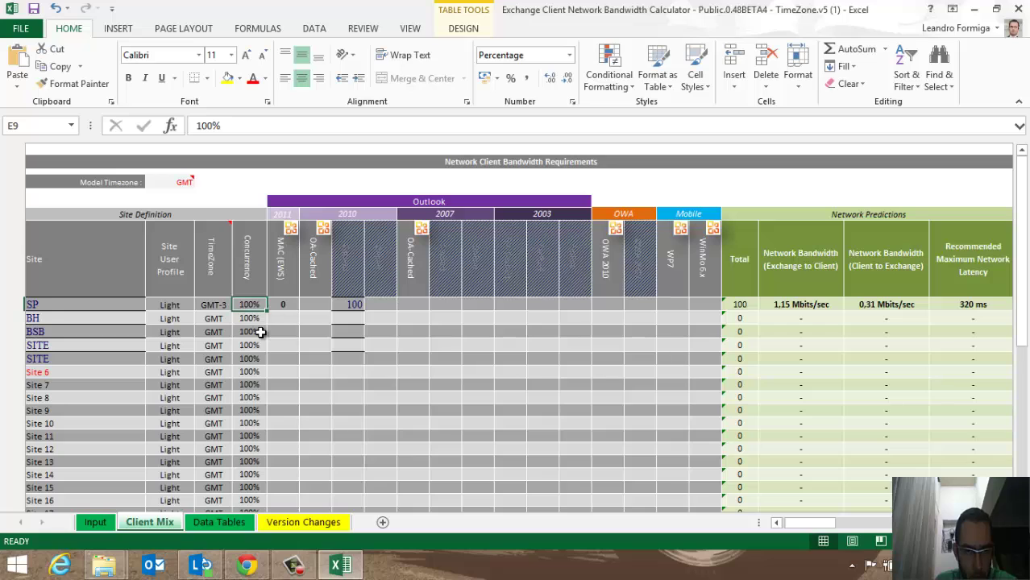
pyautogui.click(283, 304)
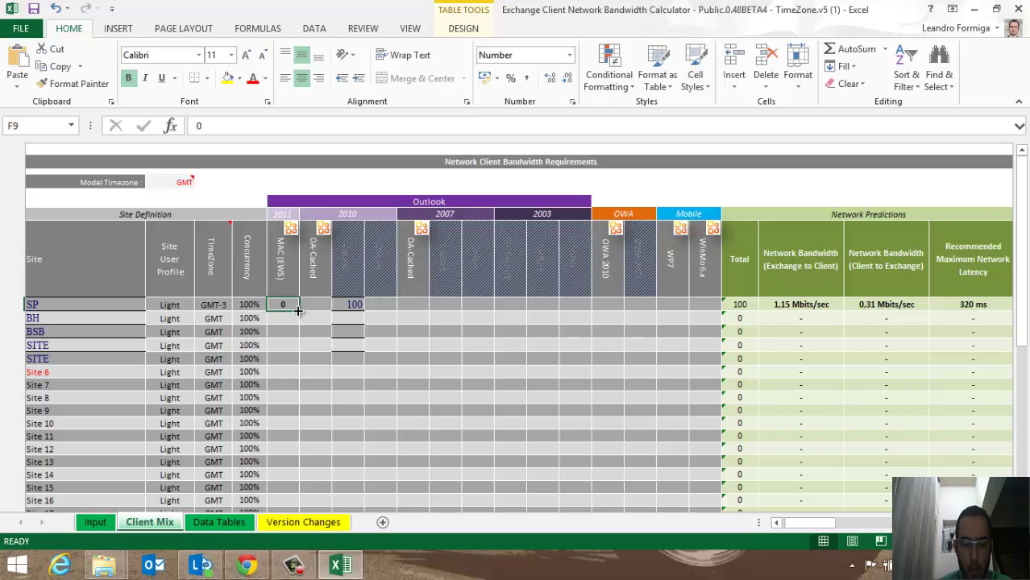
pyautogui.write('5')
pyautogui.press('Return')
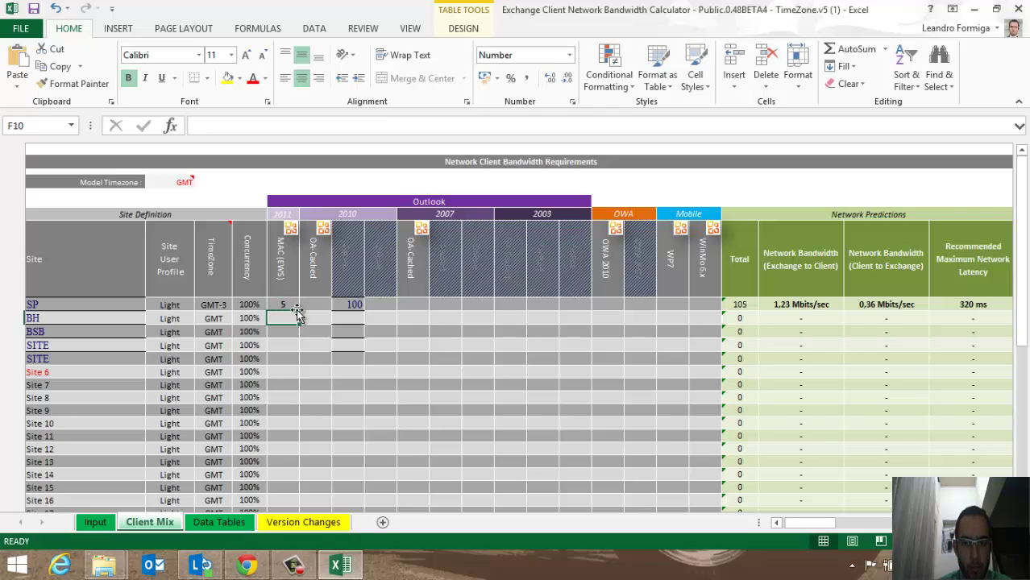
# Examine the SP site's Outlook 2010 client entries and the OA-Cached, Cached and Online column headings.
pyautogui.press('Up')
pyautogui.press('Right')
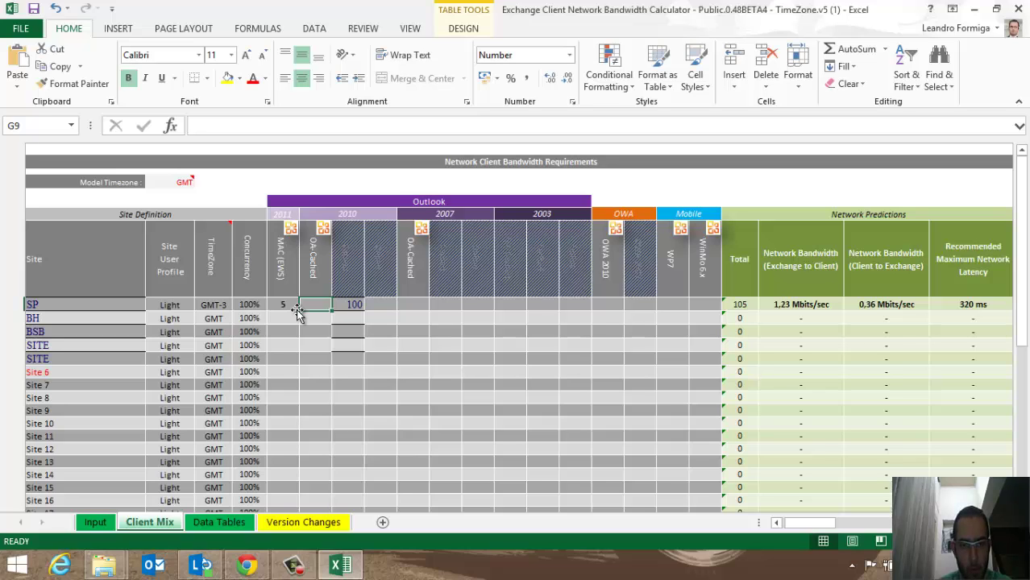
pyautogui.press('Right')
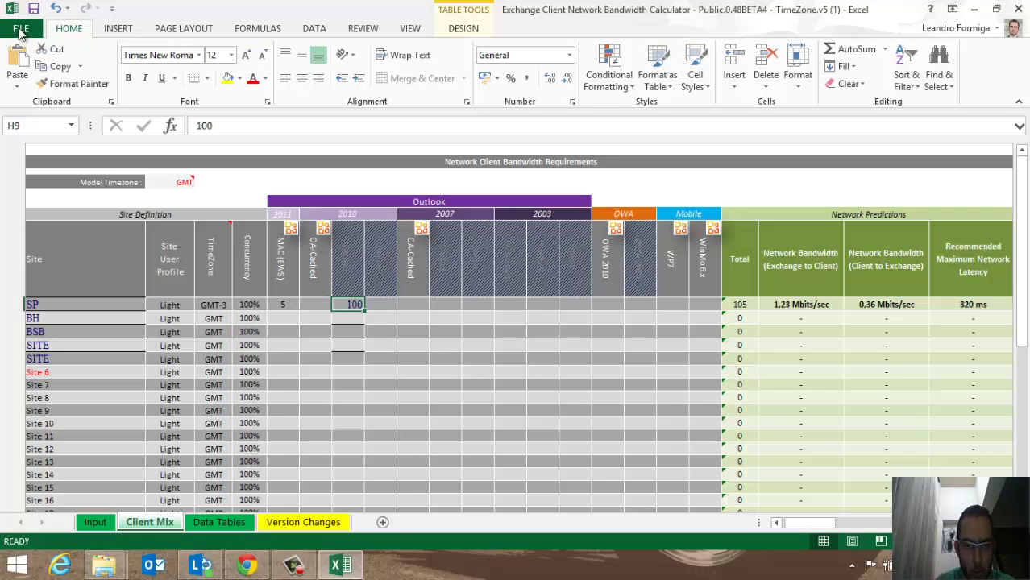
pyautogui.click(445, 382)
pyautogui.click(369, 283)
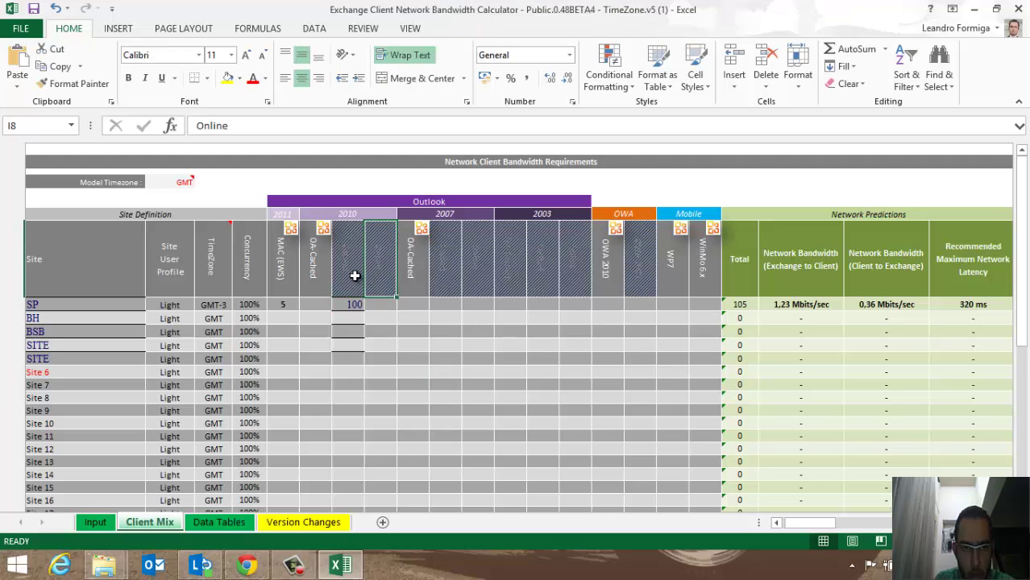
pyautogui.click(355, 276)
pyautogui.click(350, 303)
pyautogui.click(340, 255)
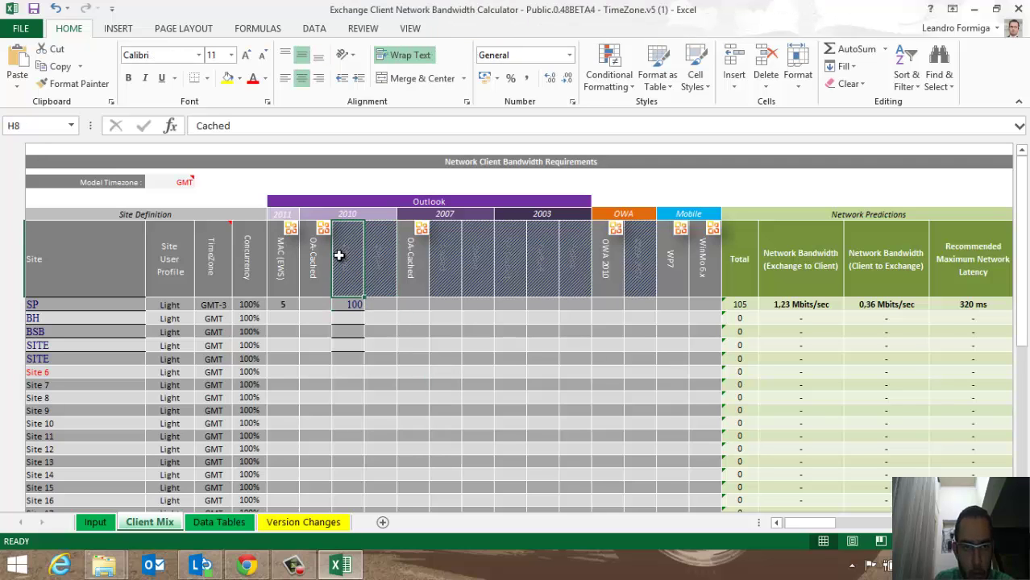
pyautogui.click(318, 278)
pyautogui.click(352, 273)
pyautogui.click(356, 305)
pyautogui.click(444, 332)
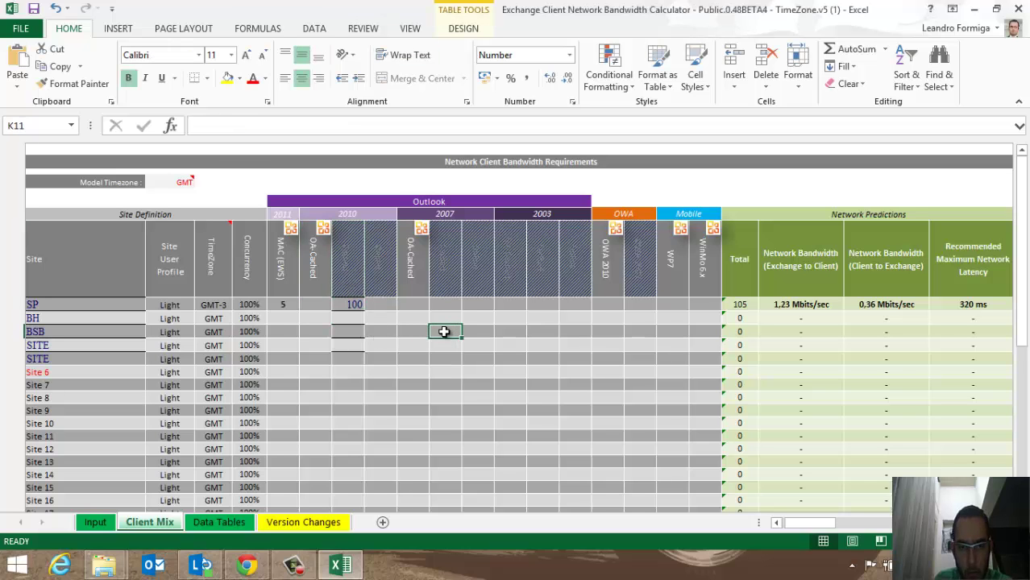
# Examine the Outlook 2007 and 2003 client column headings in the Client Mix table.
pyautogui.hscroll(3, 444, 332)
pyautogui.scroll(1, 444, 331)
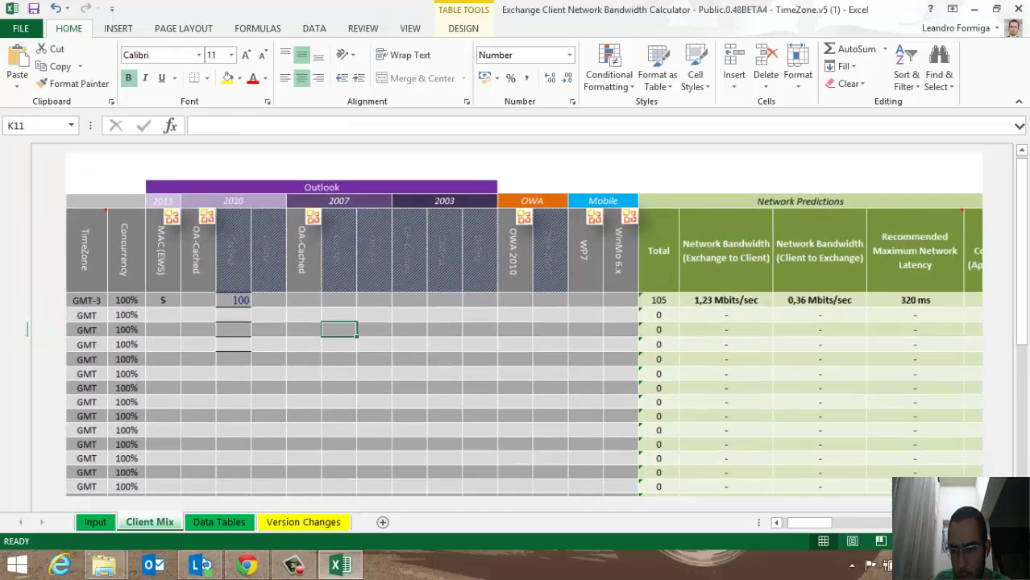
pyautogui.scroll(1, 462, 406)
pyautogui.click(345, 254)
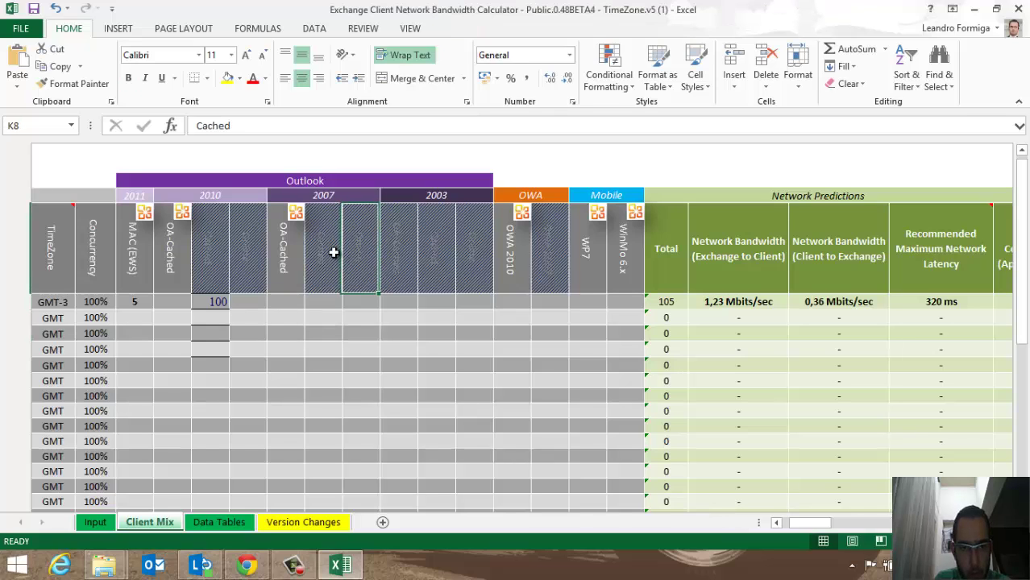
pyautogui.doubleClick(333, 252)
pyautogui.doubleClick(355, 251)
pyautogui.doubleClick(388, 251)
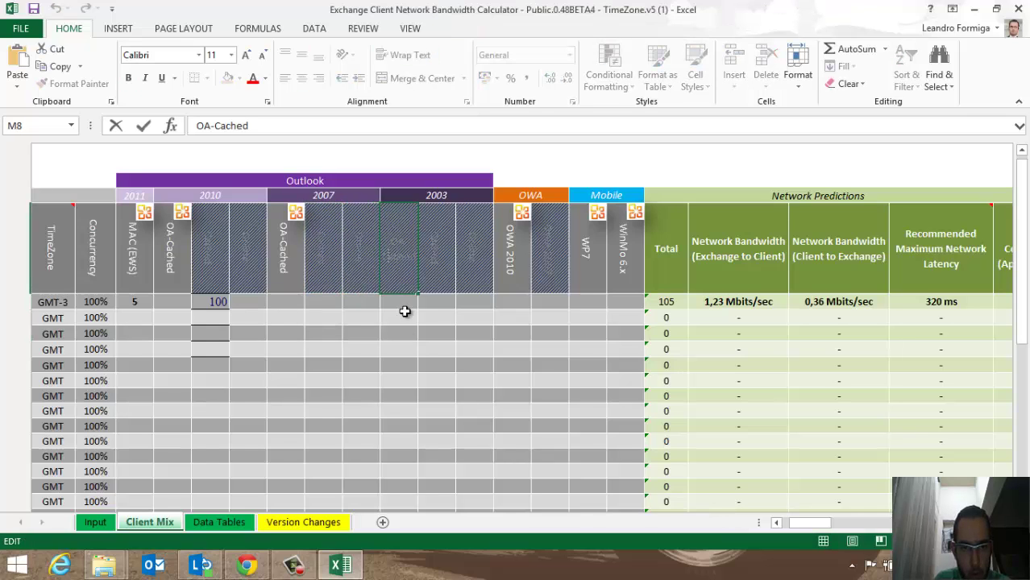
pyautogui.click(405, 335)
# Close the bandwidth calculator workbook without saving the changes.
pyautogui.click(1018, 8)
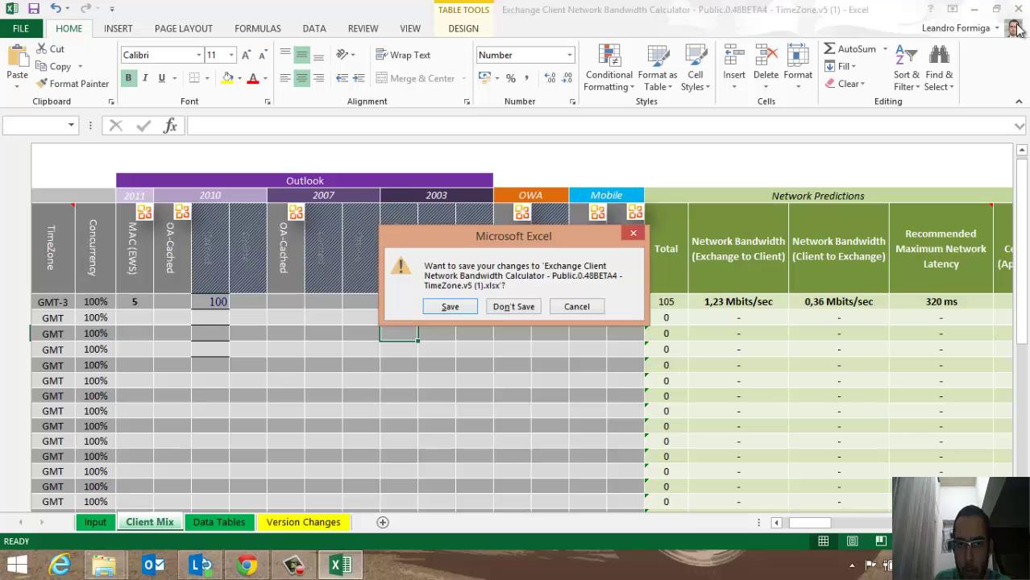
pyautogui.click(516, 308)
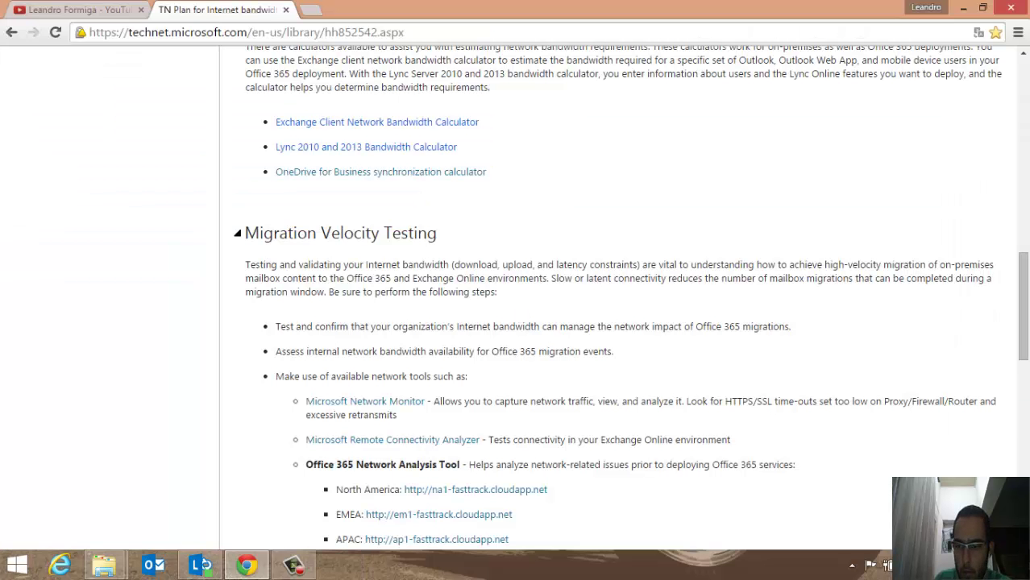
# Open the Exchange Client Network Bandwidth Calculator workbook from the calculo de banda folder on the desktop.
pyautogui.press('super+d')
pyautogui.doubleClick(636, 272)
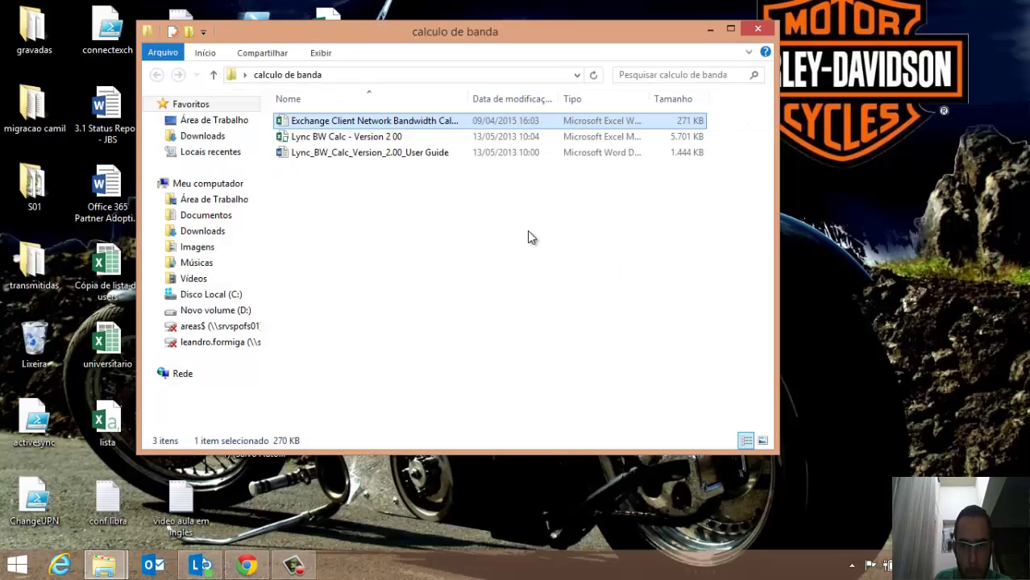
pyautogui.doubleClick(336, 123)
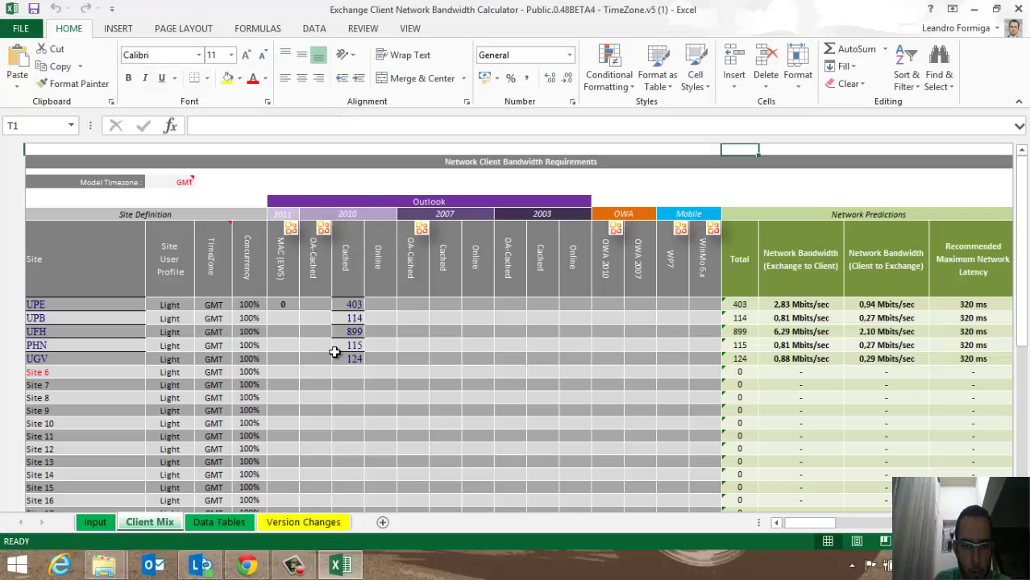
# Rename the first three sites in the Client Mix table as SP, BH and BSB.
pyautogui.click(84, 304)
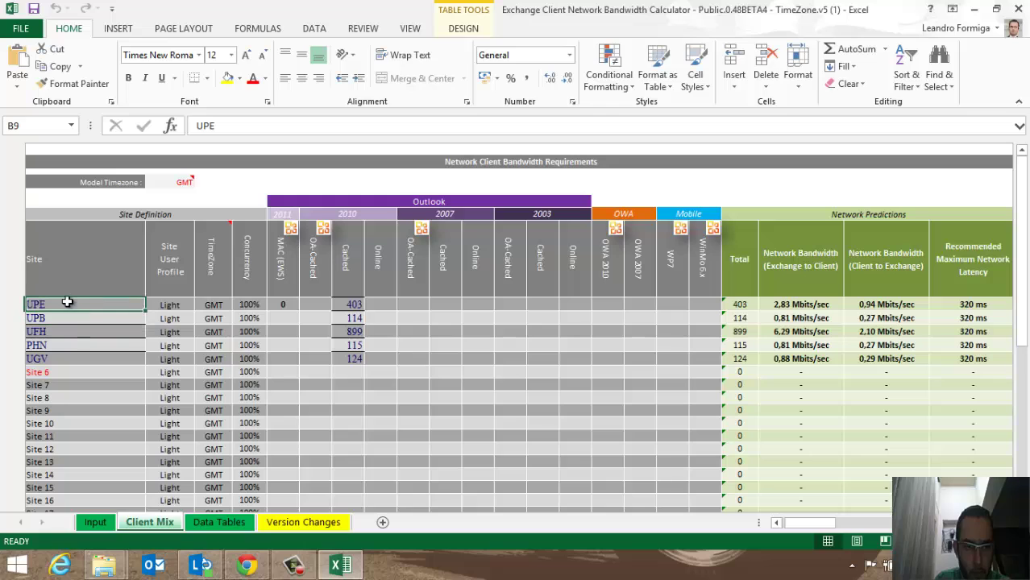
pyautogui.write('sp')
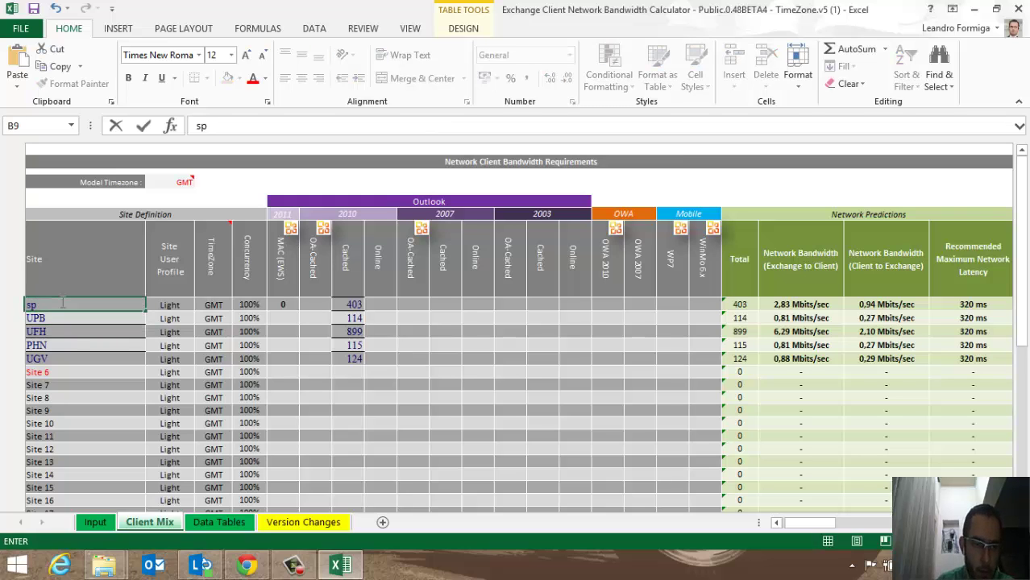
pyautogui.write('SP')
pyautogui.press('Return')
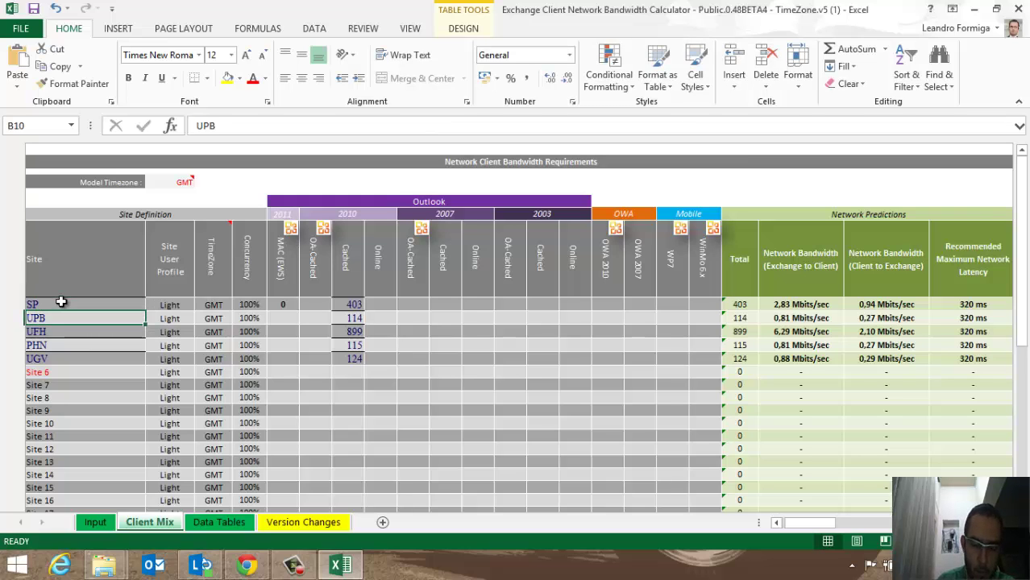
pyautogui.write('BH')
pyautogui.press('Return')
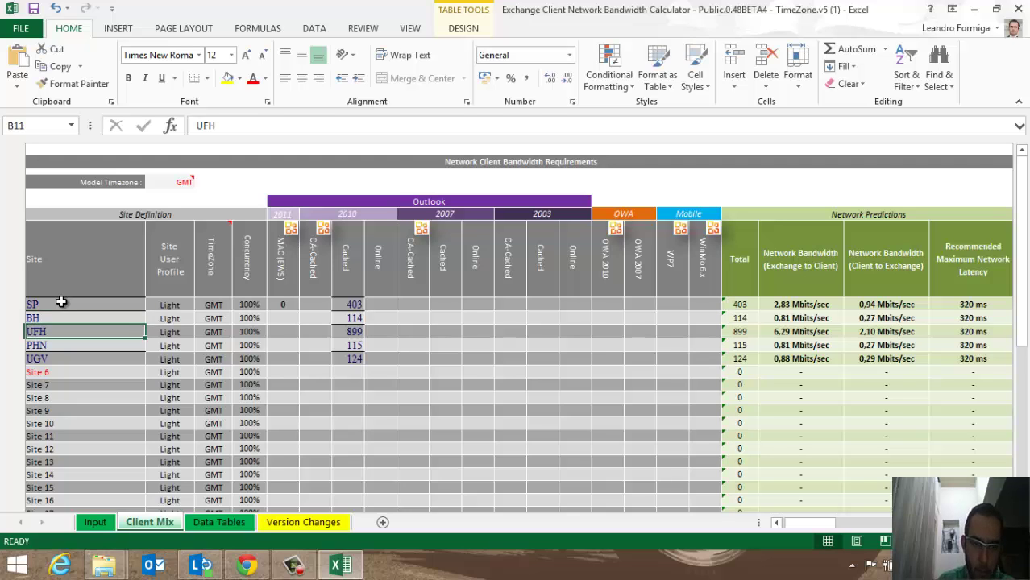
pyautogui.write('BSB')
pyautogui.press('Return')
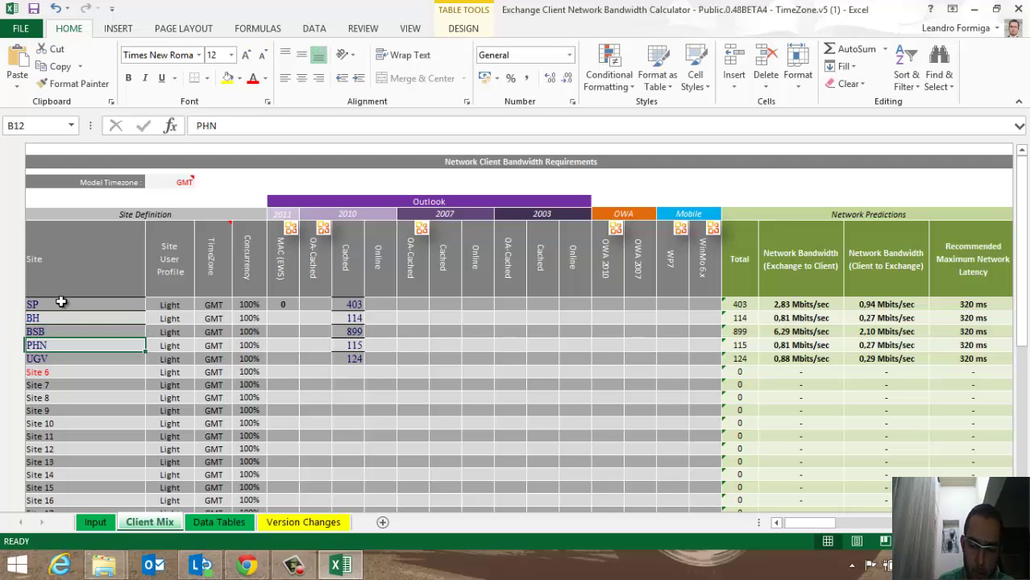
# Rename the fourth site as SITE and the fifth site as SITE[.
pyautogui.write('SITE')
pyautogui.press('Return')
pyautogui.write('S')
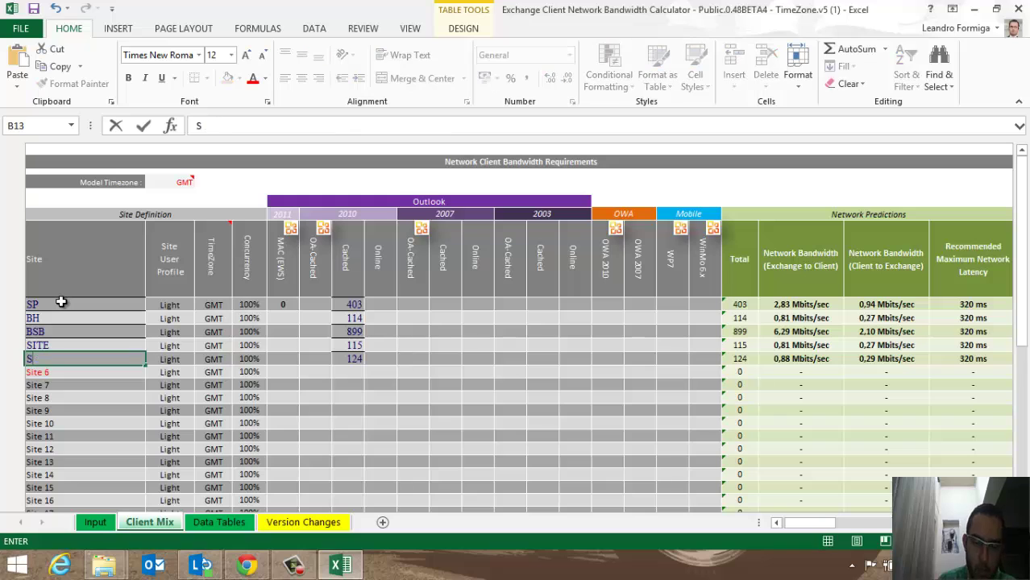
pyautogui.write('ITE[')
pyautogui.press('Up')
# Clear the Outlook 2010 Cached client counts for the first five sites.
pyautogui.press('Up')
pyautogui.press('Up')
pyautogui.press('Up')
pyautogui.press('Up')
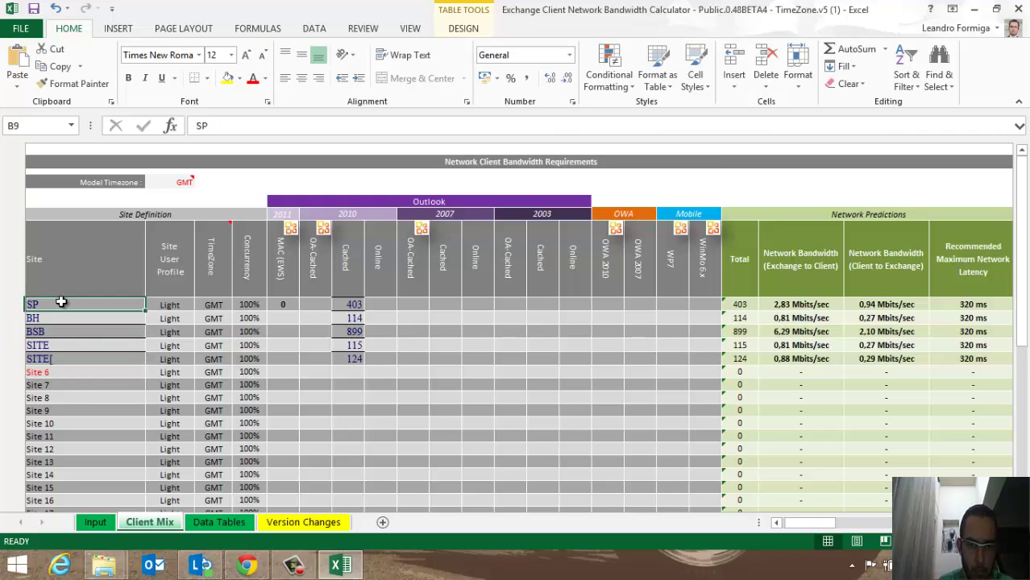
pyautogui.moveTo(348, 305); pyautogui.dragTo(348, 359)
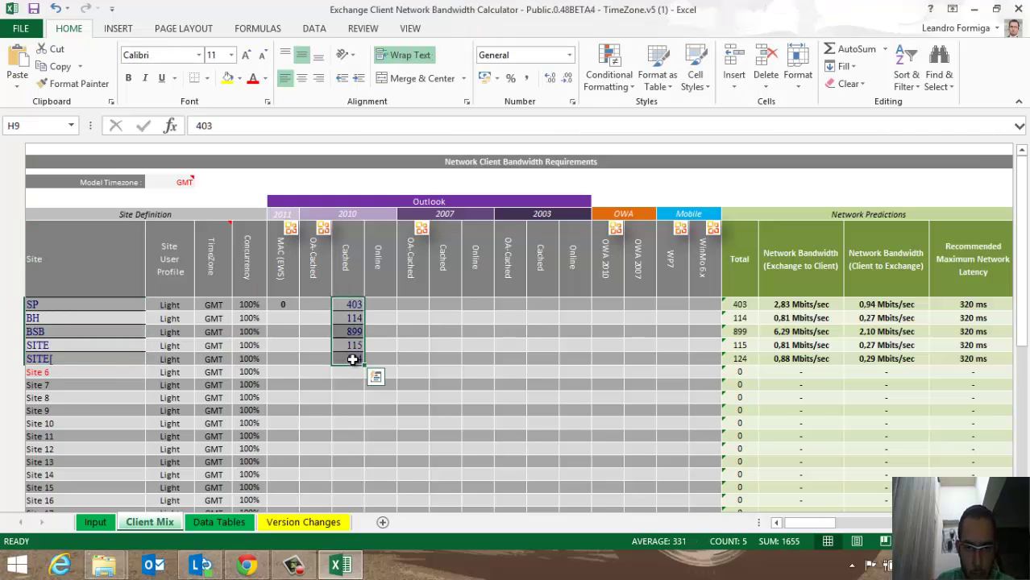
pyautogui.press('Delete')
# On the Input sheet, set User Profile 1 (Light) to 20 messages sent and 50 messages received per mailbox per day.
pyautogui.click(95, 522)
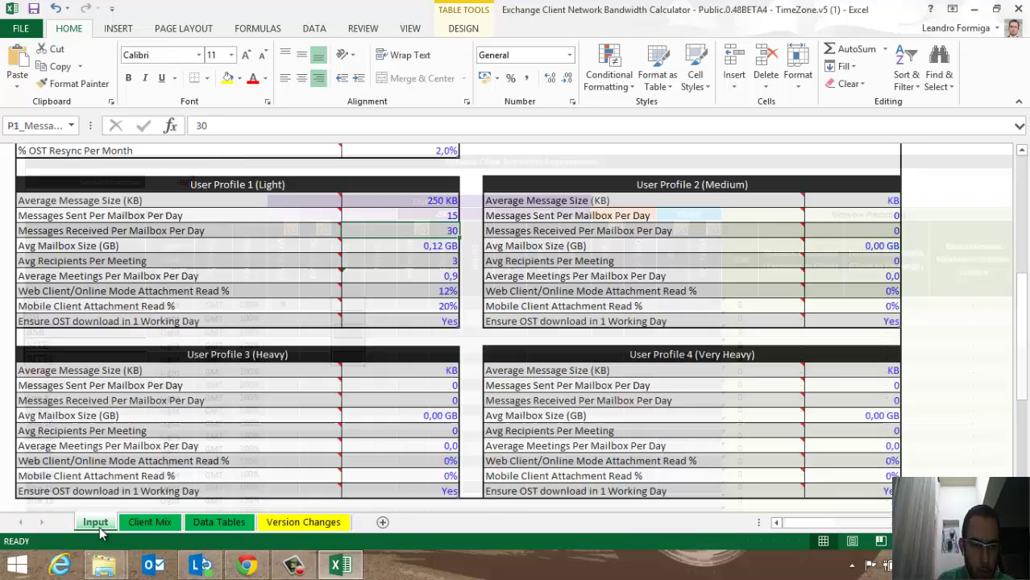
pyautogui.scroll(2, 355, 276)
pyautogui.click(414, 304)
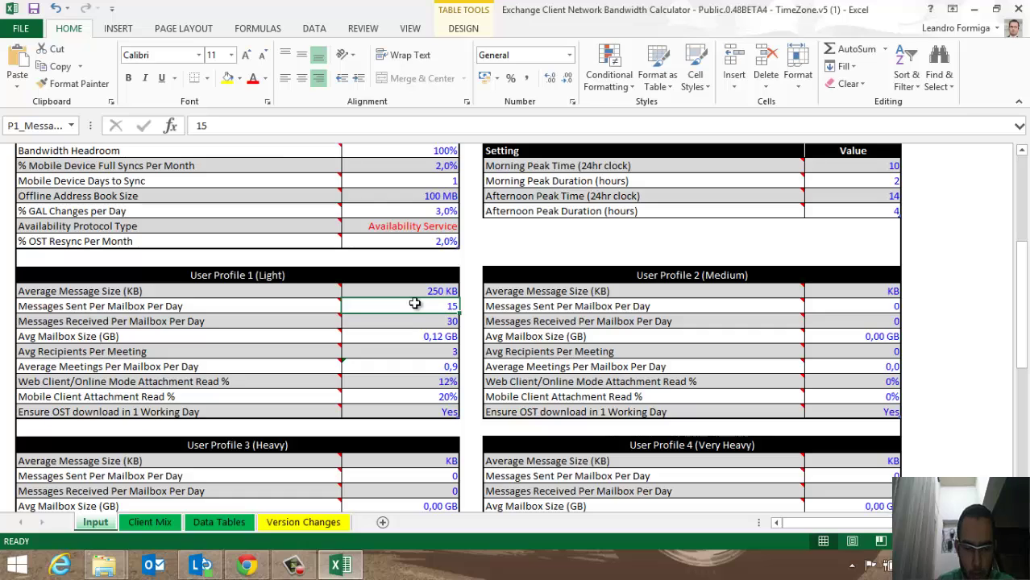
pyautogui.write('20')
pyautogui.press('Return')
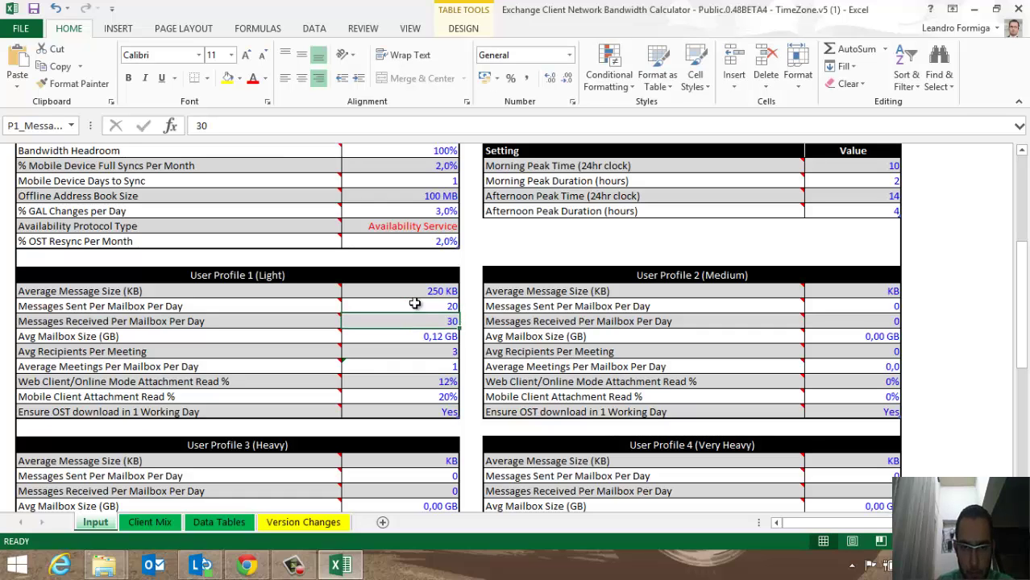
pyautogui.write('50')
pyautogui.press('Return')
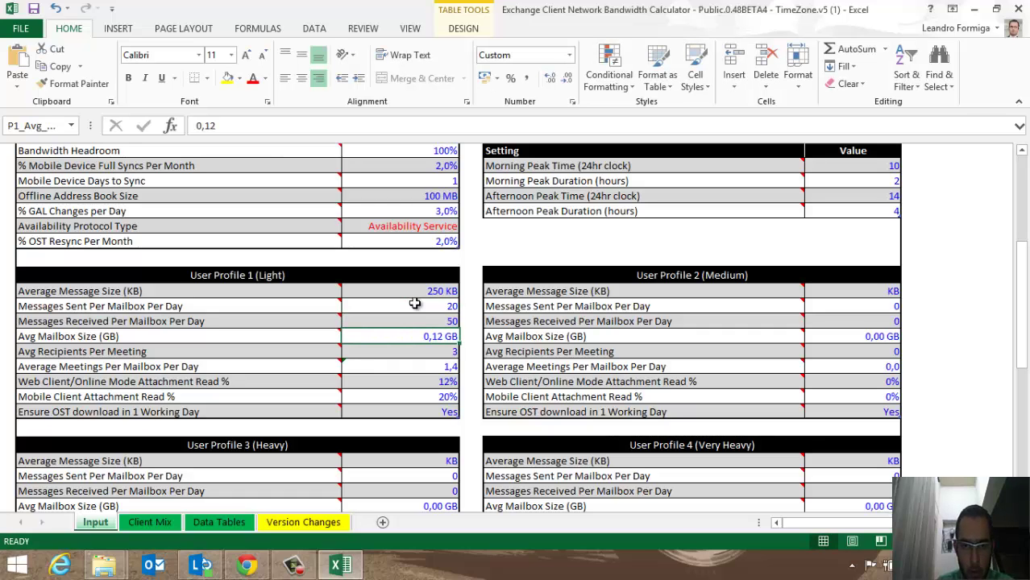
# Set User Profile 1's average mailbox size to 1 GB, and both its recipients per meeting and meetings per mailbox per day to 4.
pyautogui.press('F2')
pyautogui.write('1')
pyautogui.press('Return')
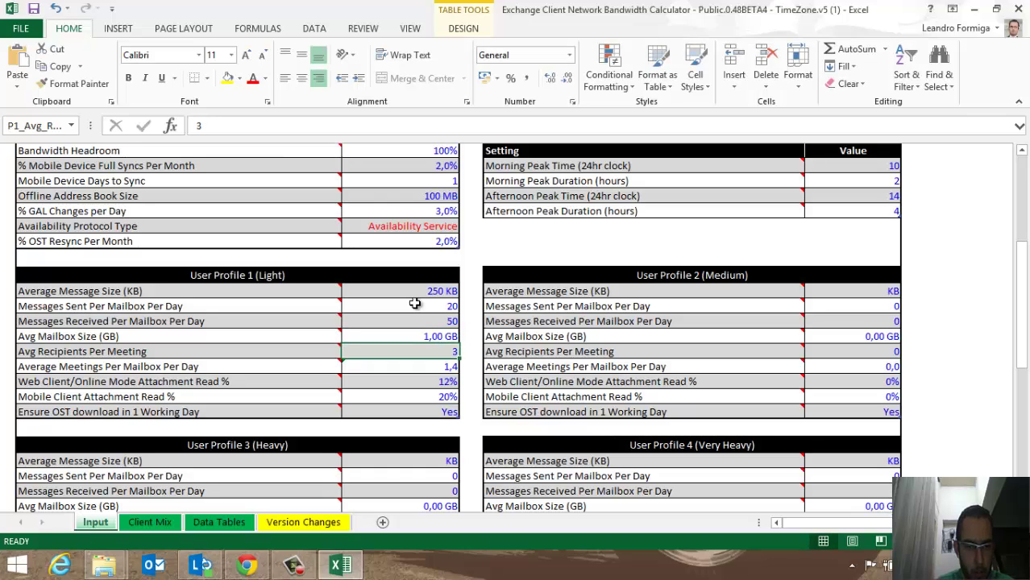
pyautogui.write('4')
pyautogui.press('Return')
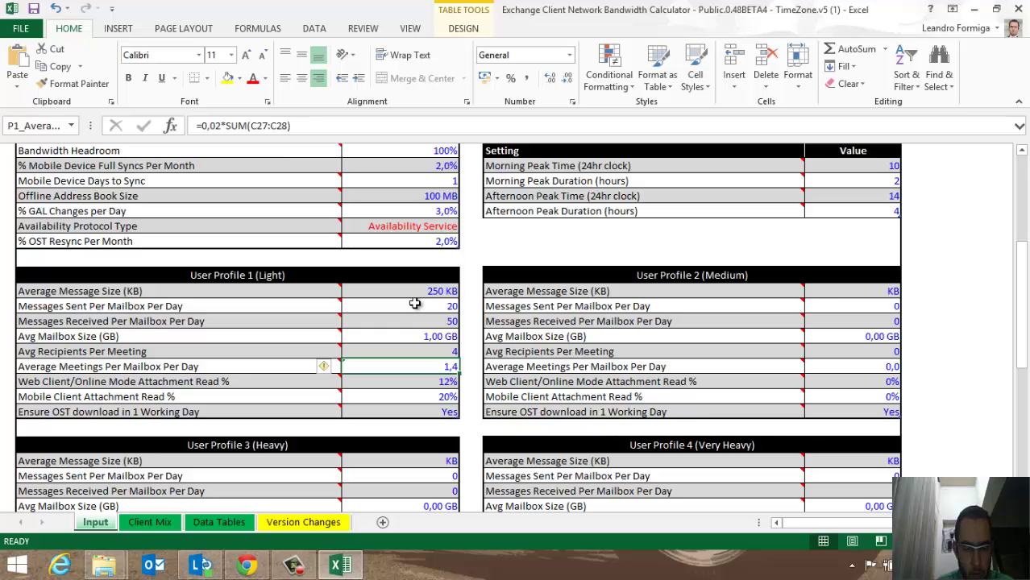
pyautogui.write('4')
pyautogui.press('Return')
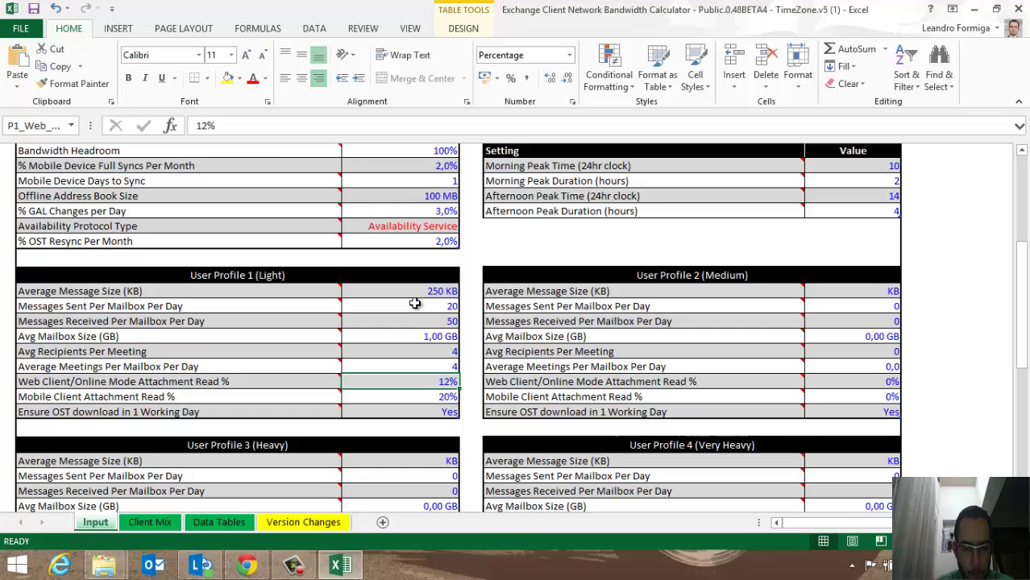
# Set User Profile 1's Web Client/Online Mode Attachment Read percentage to 20%.
pyautogui.write('20')
pyautogui.press('Return')
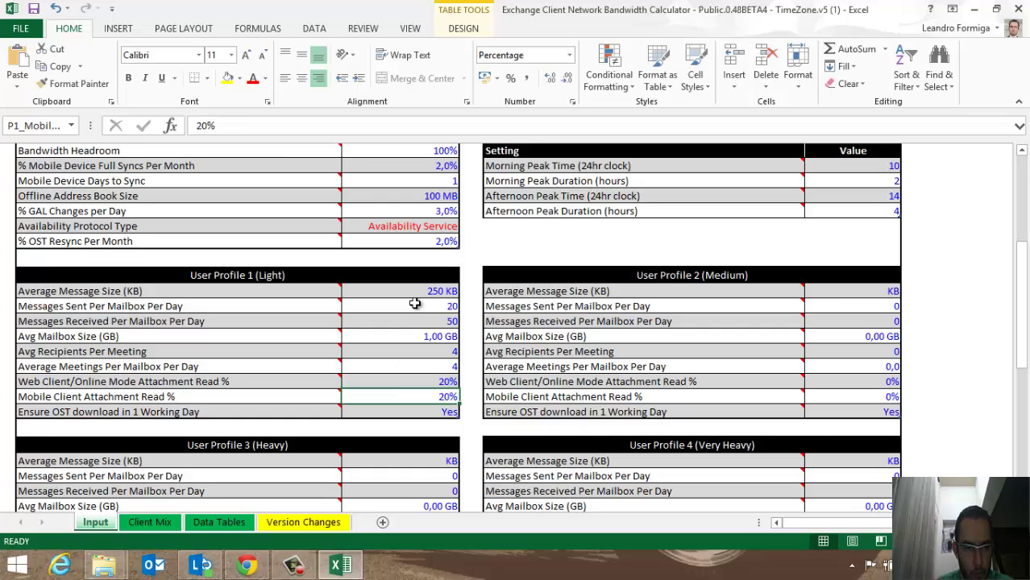
pyautogui.press('Up')
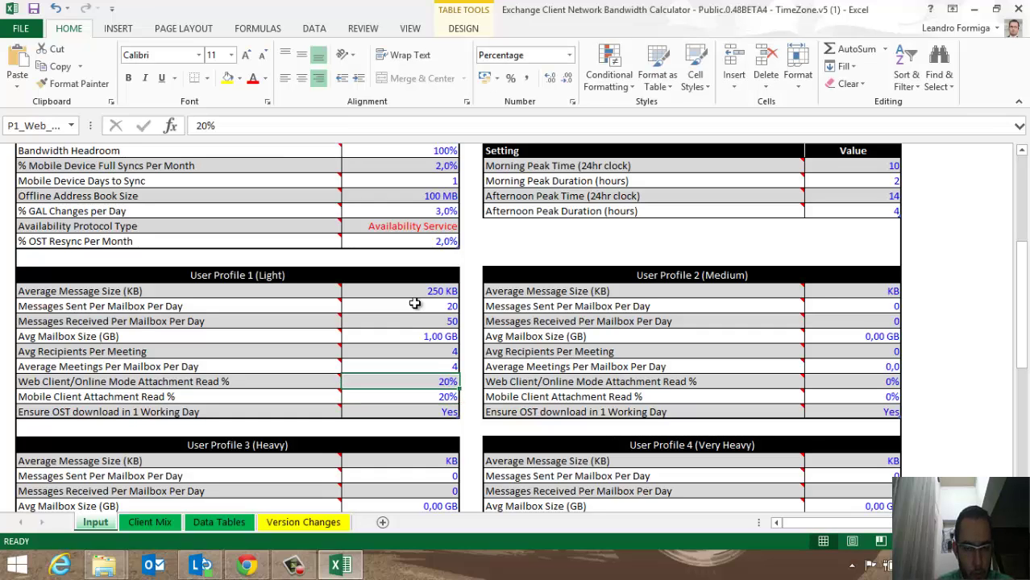
pyautogui.press('Down')
pyautogui.press('Down')
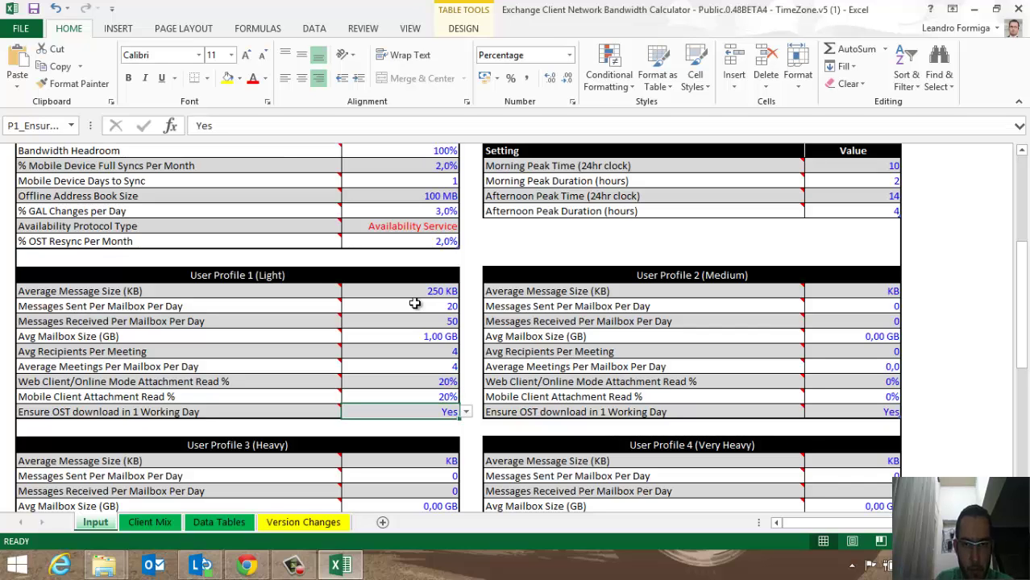
# Set the Exchange Service in the Exchange Organisation Data to Office 365.
pyautogui.scroll(5, 414, 303)
pyautogui.click(421, 335)
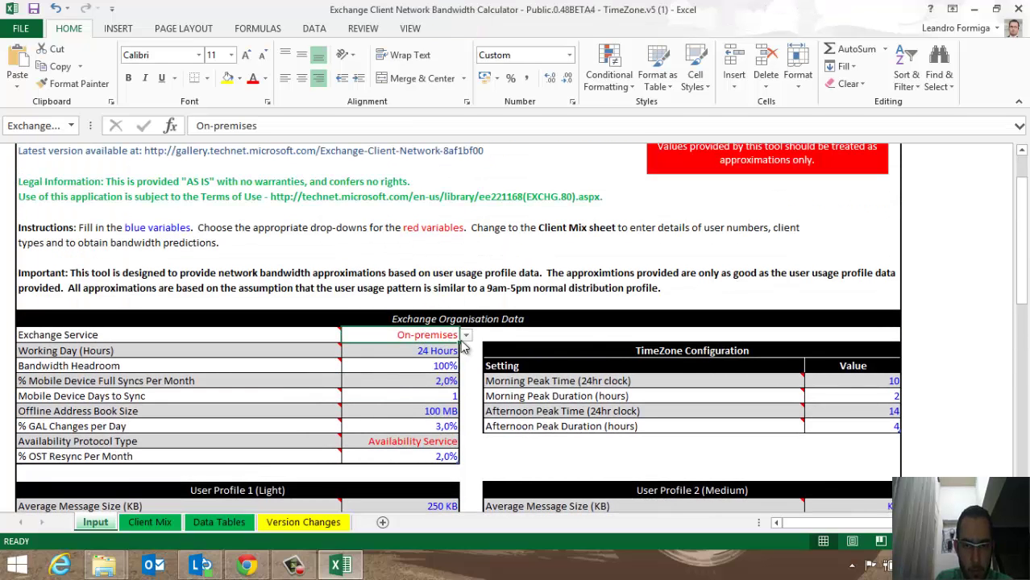
pyautogui.click(465, 337)
pyautogui.click(468, 339)
pyautogui.click(466, 335)
pyautogui.click(435, 358)
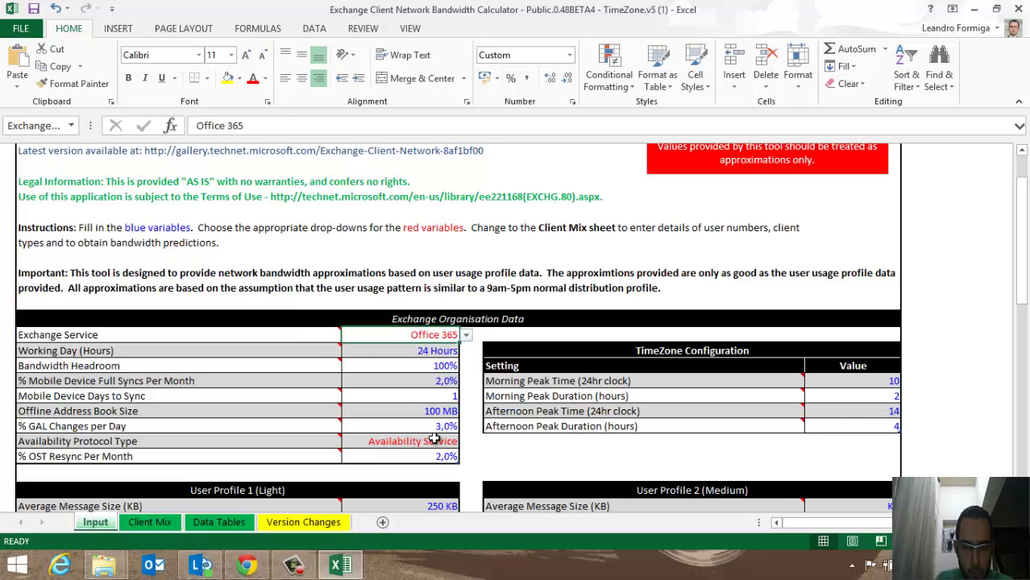
# Set the Availability Protocol Type to Schedule+ FREE BUSY.
pyautogui.click(433, 443)
pyautogui.click(466, 441)
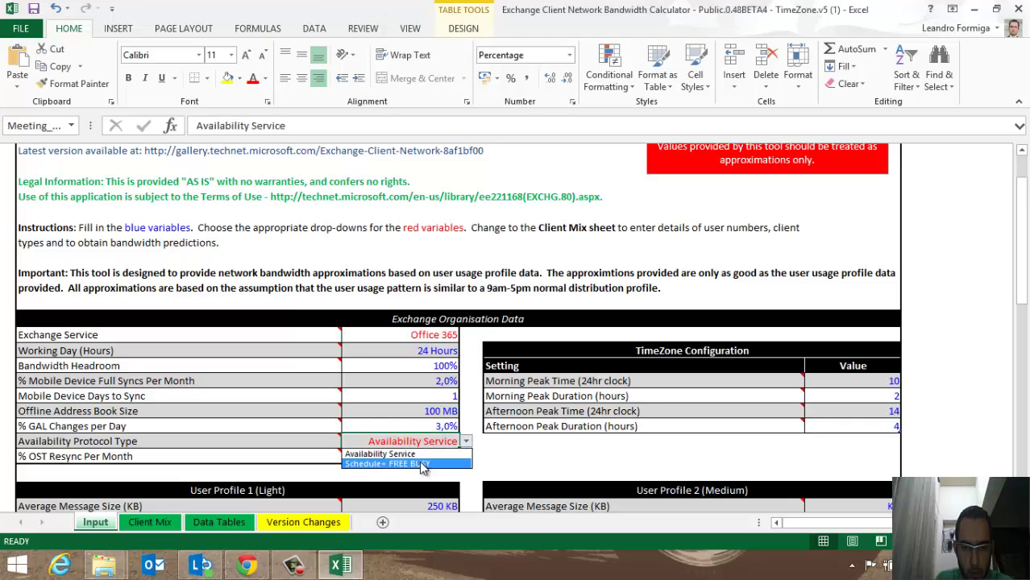
pyautogui.click(448, 465)
# Set the Working Day in the Exchange Organisation Data to 15 hours.
pyautogui.click(411, 410)
pyautogui.click(432, 367)
pyautogui.click(429, 344)
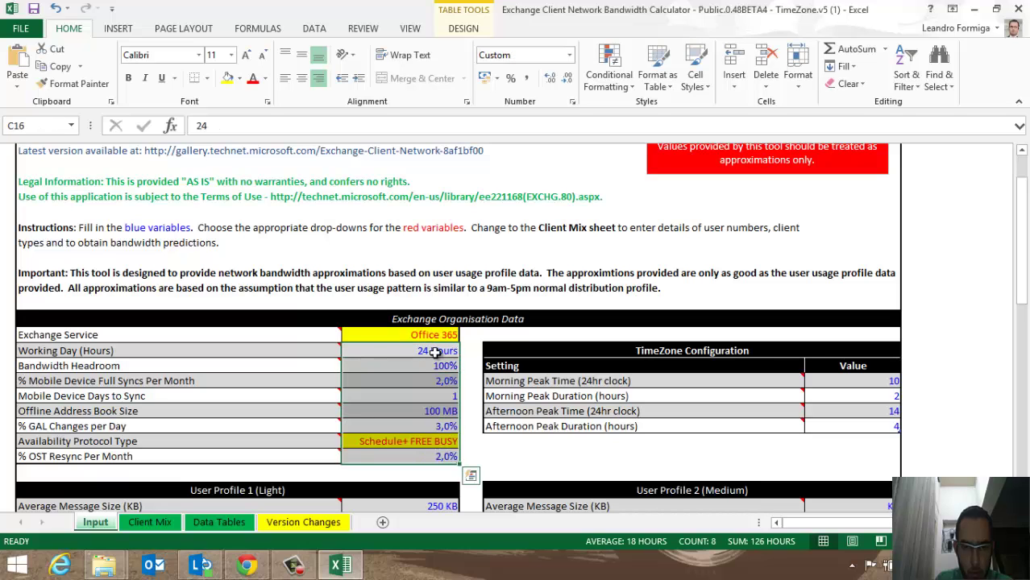
pyautogui.click(433, 352)
pyautogui.write('15')
pyautogui.click(427, 366)
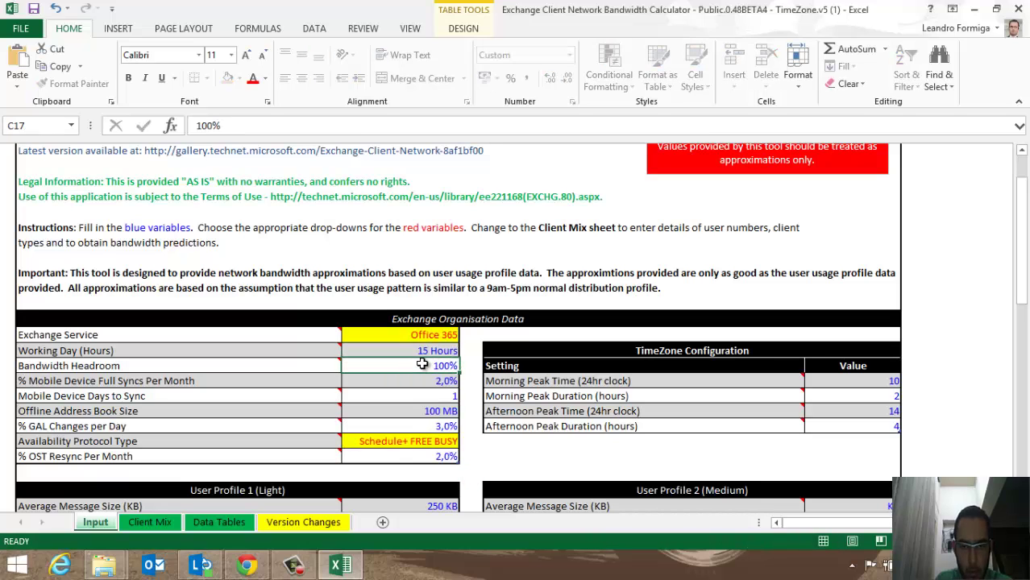
# Set Mobile Device Days to Sync in the Exchange Organisation Data to 10.
pyautogui.click(434, 381)
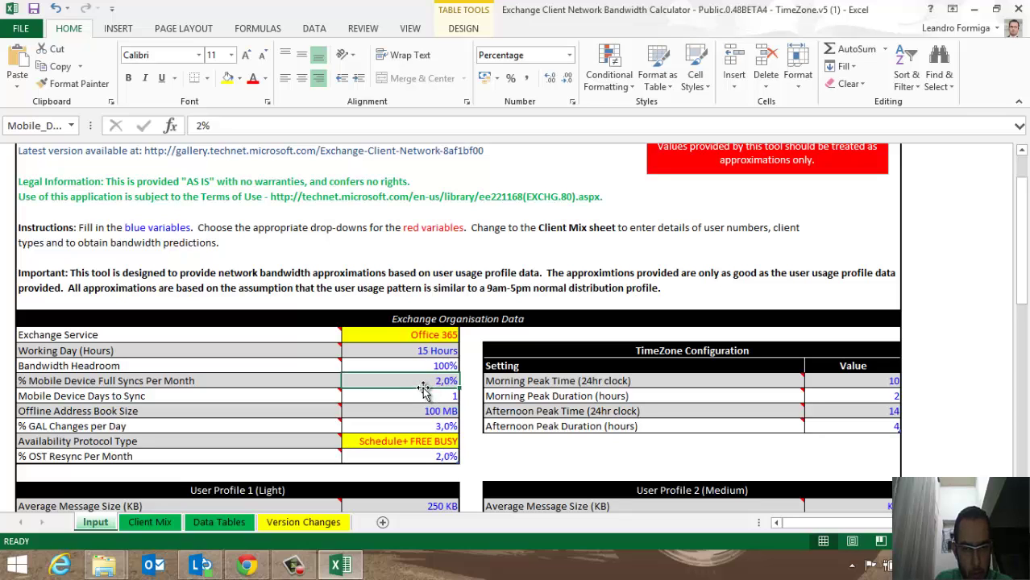
pyautogui.click(427, 396)
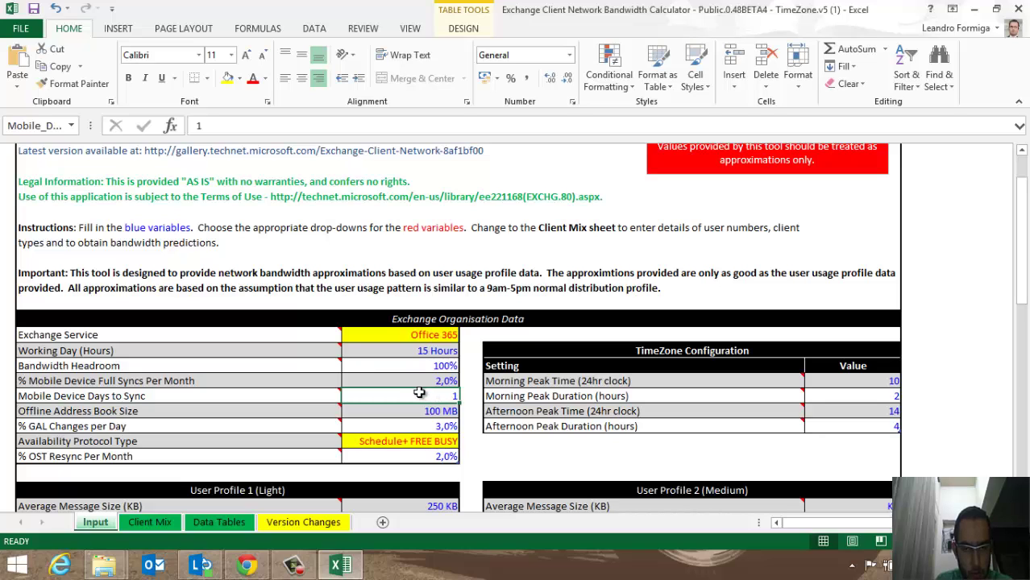
pyautogui.write('10')
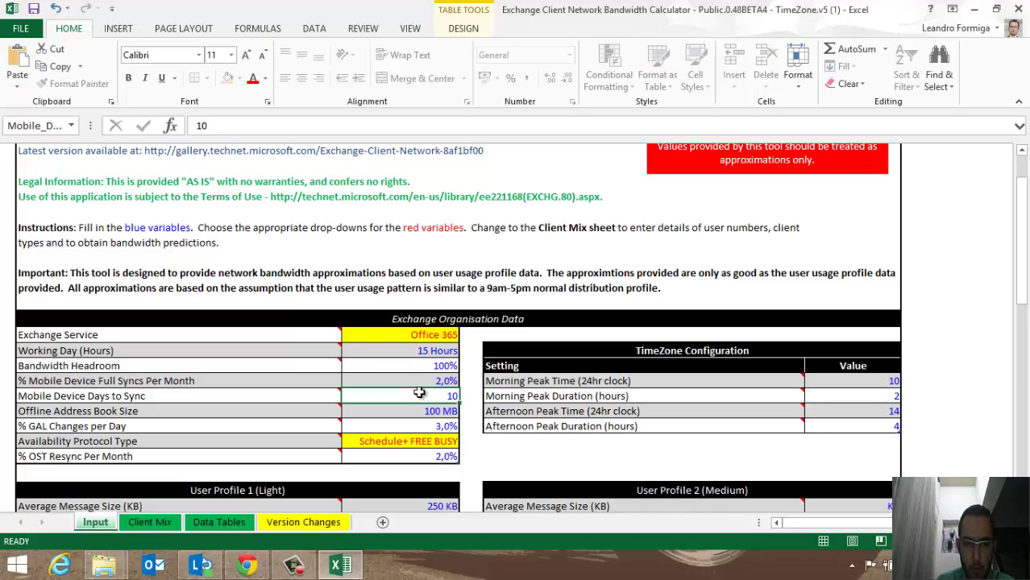
pyautogui.press('Return')
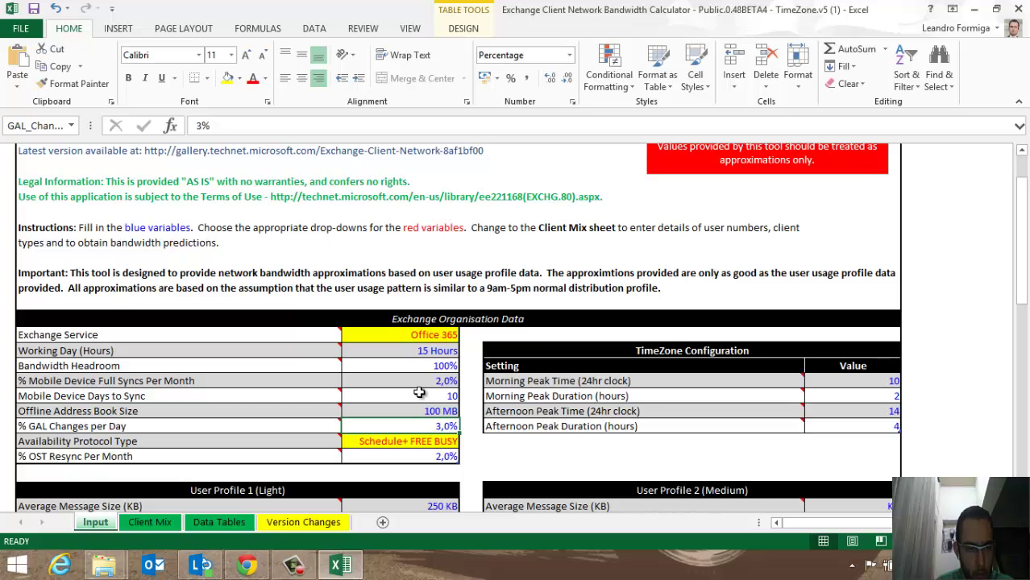
# On the Client Mix sheet, enter 5 MAC (EWS) clients for site SP.
pyautogui.scroll(-2, 442, 442)
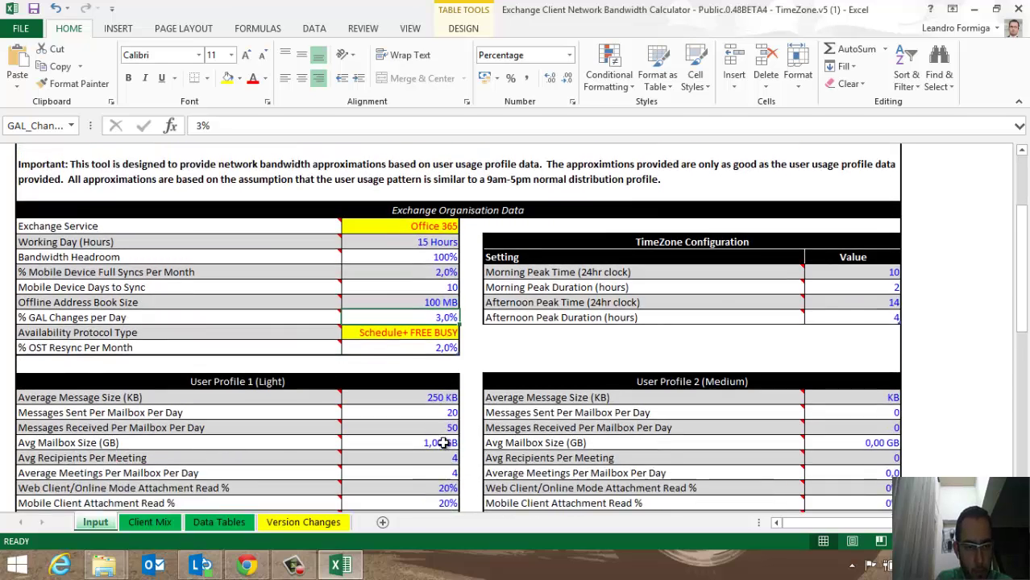
pyautogui.scroll(-1, 442, 443)
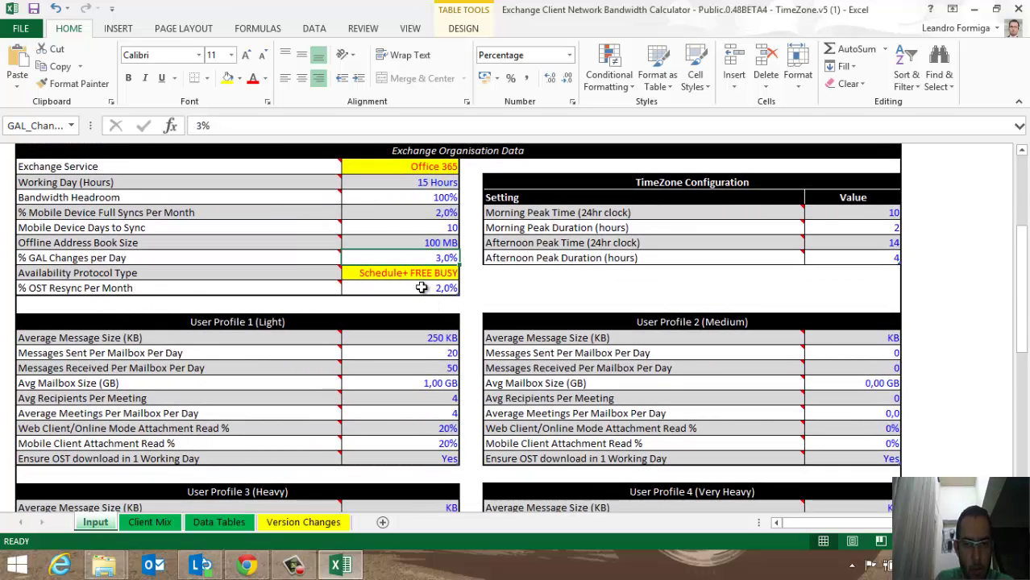
pyautogui.click(155, 523)
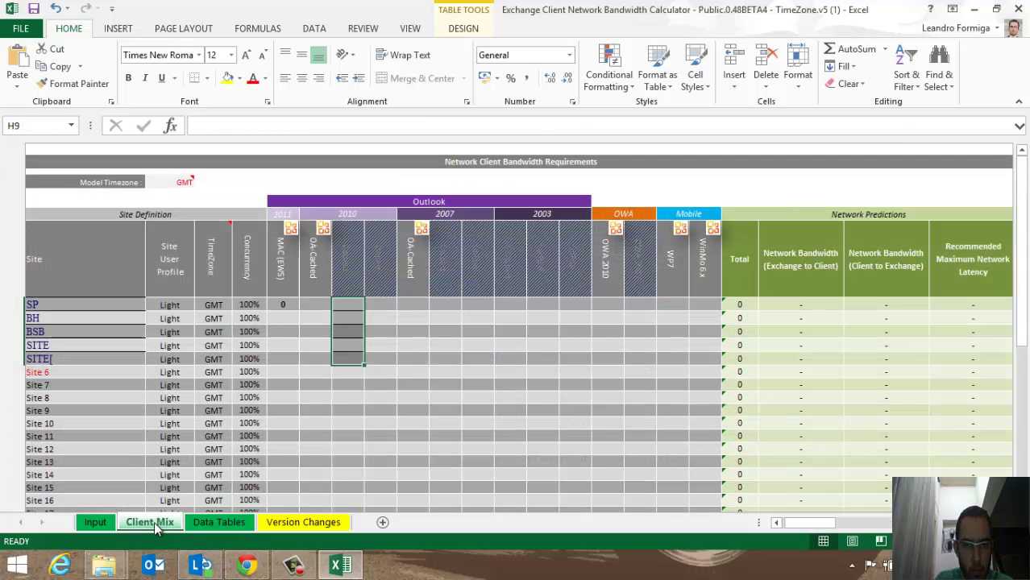
pyautogui.click(348, 303)
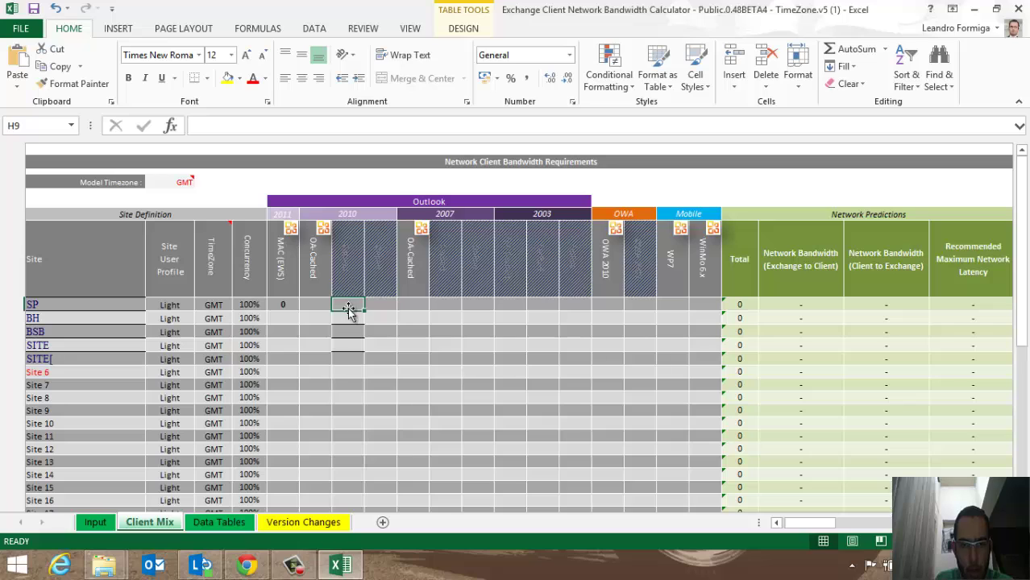
pyautogui.click(314, 257)
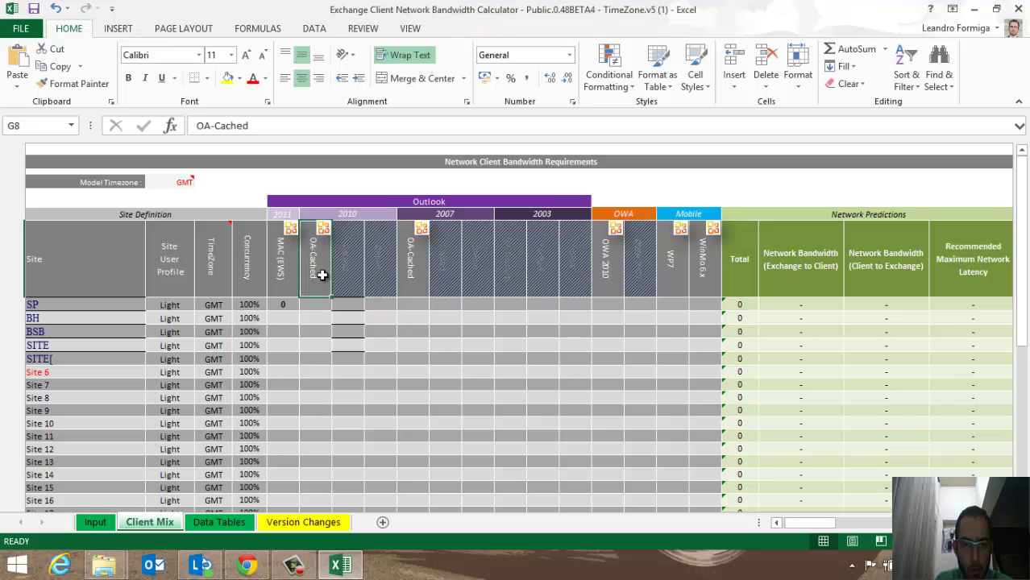
pyautogui.click(318, 307)
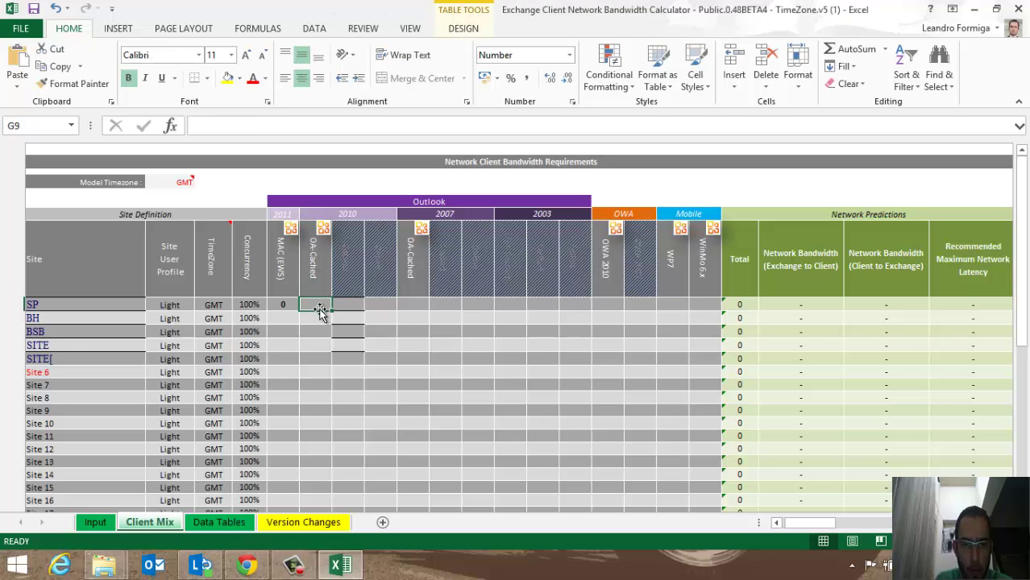
pyautogui.click(345, 285)
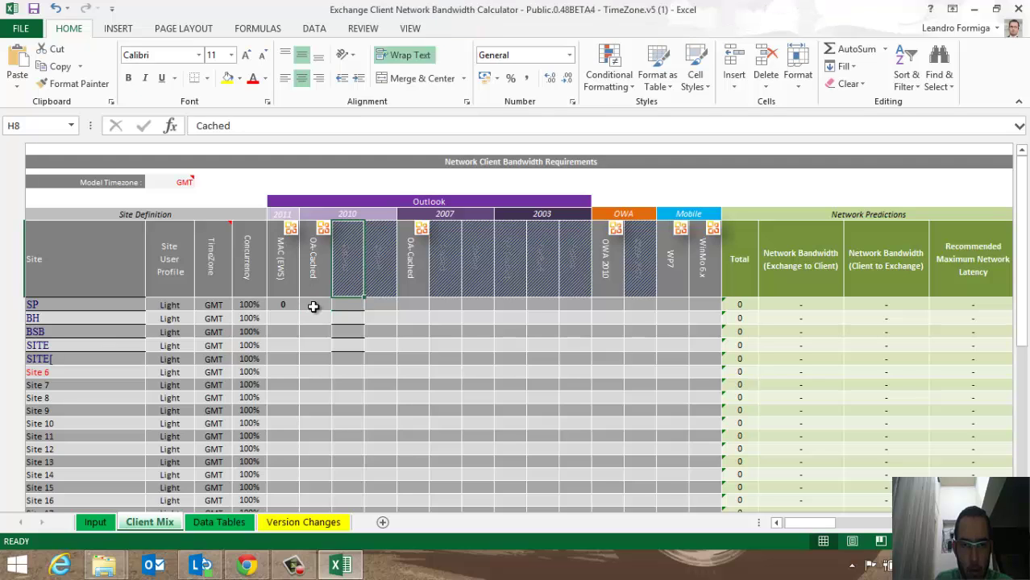
pyautogui.click(312, 305)
pyautogui.click(287, 306)
pyautogui.write('5')
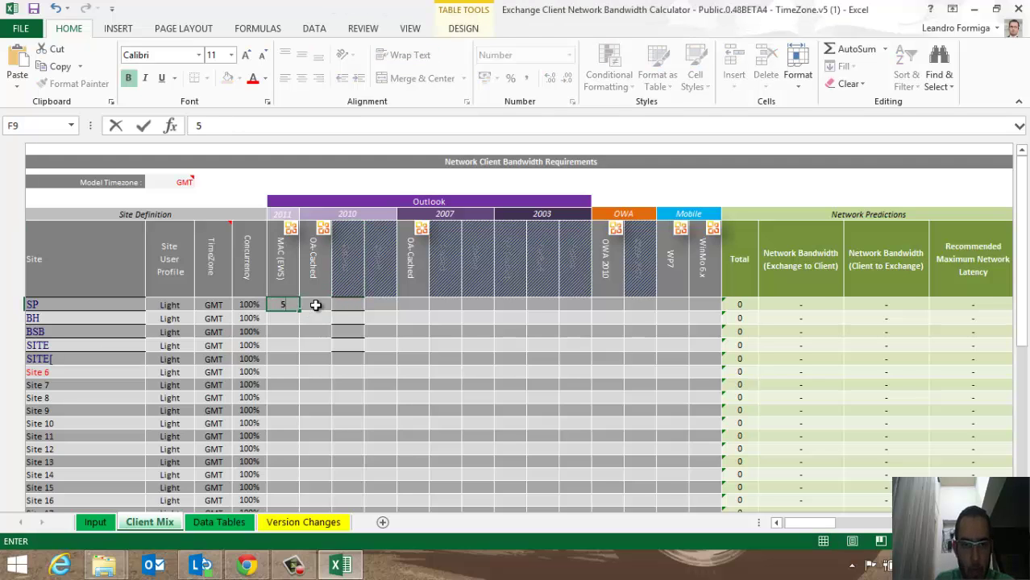
# Enter 500 Outlook 2010 OA-Cached clients for site SP.
pyautogui.click(314, 304)
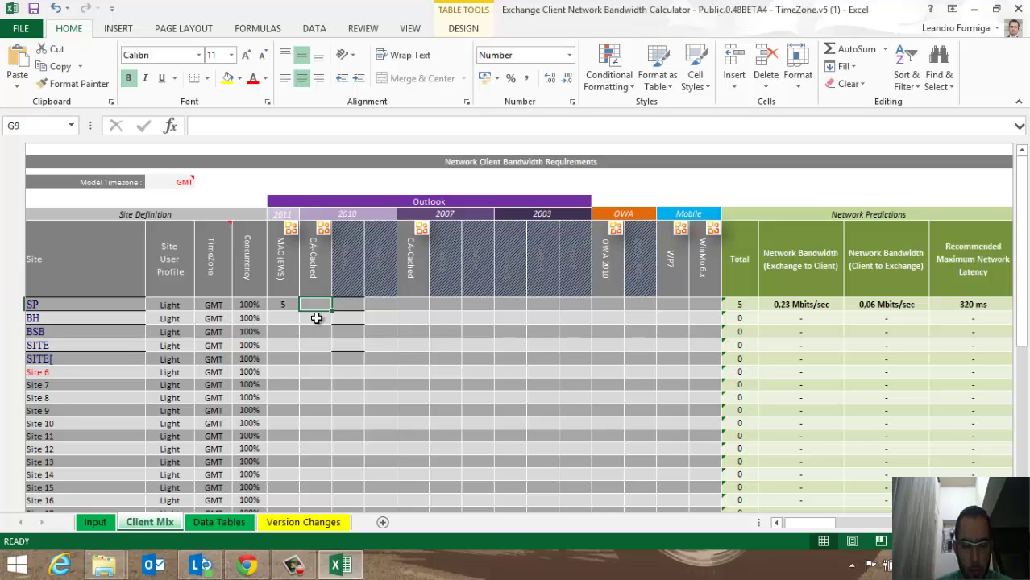
pyautogui.write('500')
pyautogui.click(316, 318)
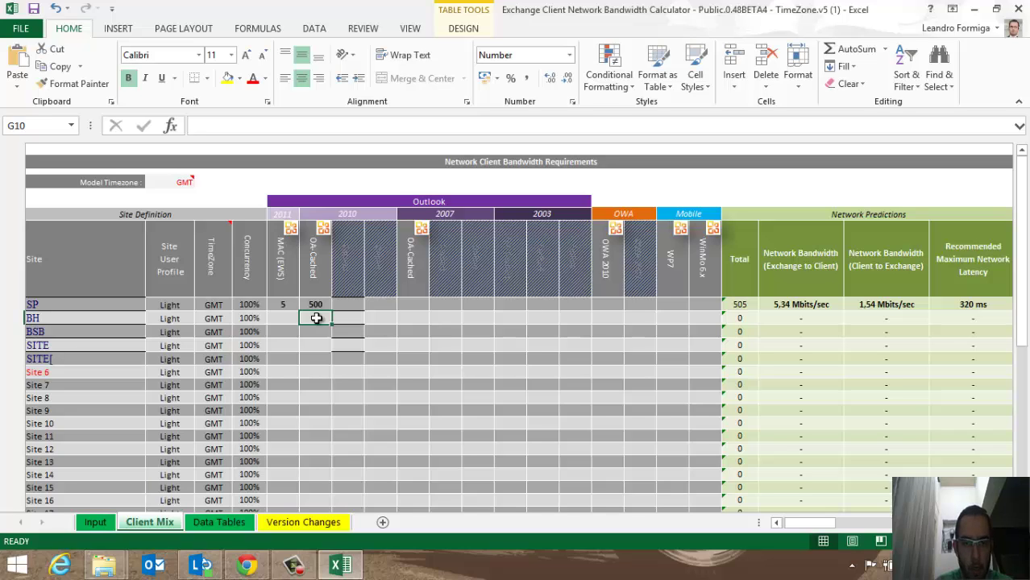
# Enter 30 Outlook 2007 OA-Cached clients for site SP.
pyautogui.press('Left')
pyautogui.press('Up')
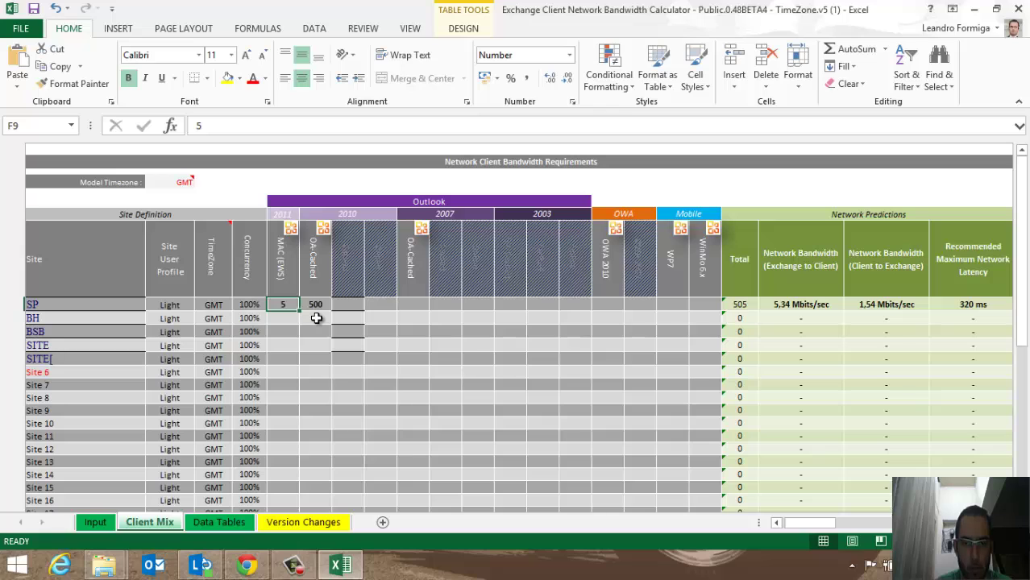
pyautogui.press('Right')
pyautogui.press('Right')
pyautogui.press('Right')
pyautogui.press('Right')
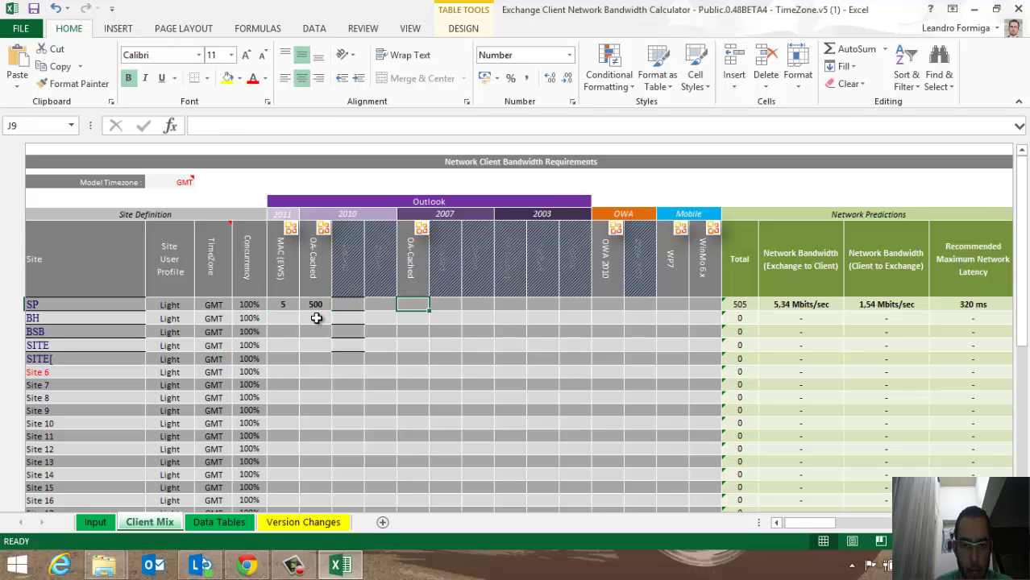
pyautogui.write('30')
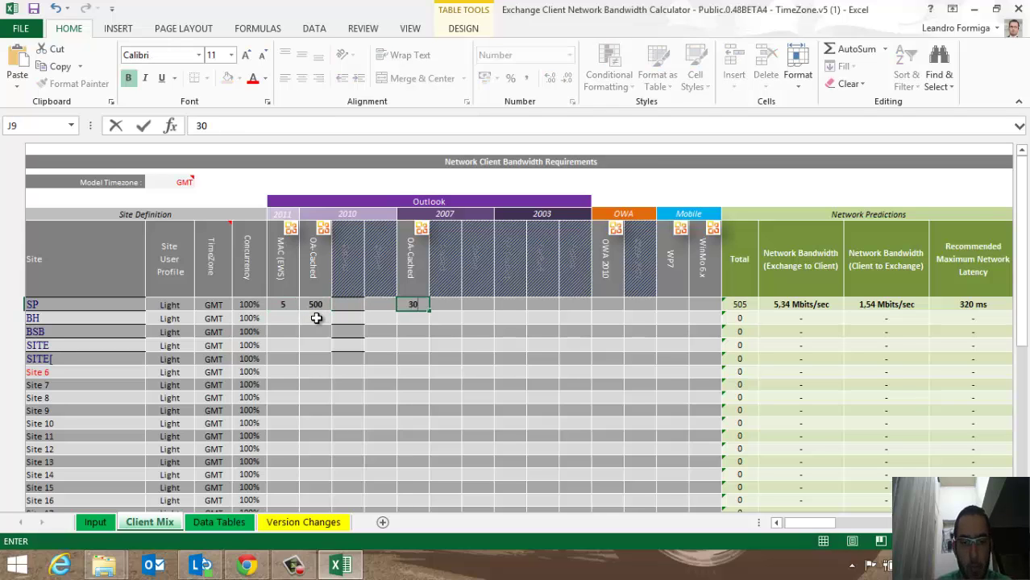
pyautogui.press('Return')
# Enter 20 OWA 2010 clients for site SP.
pyautogui.press('Up')
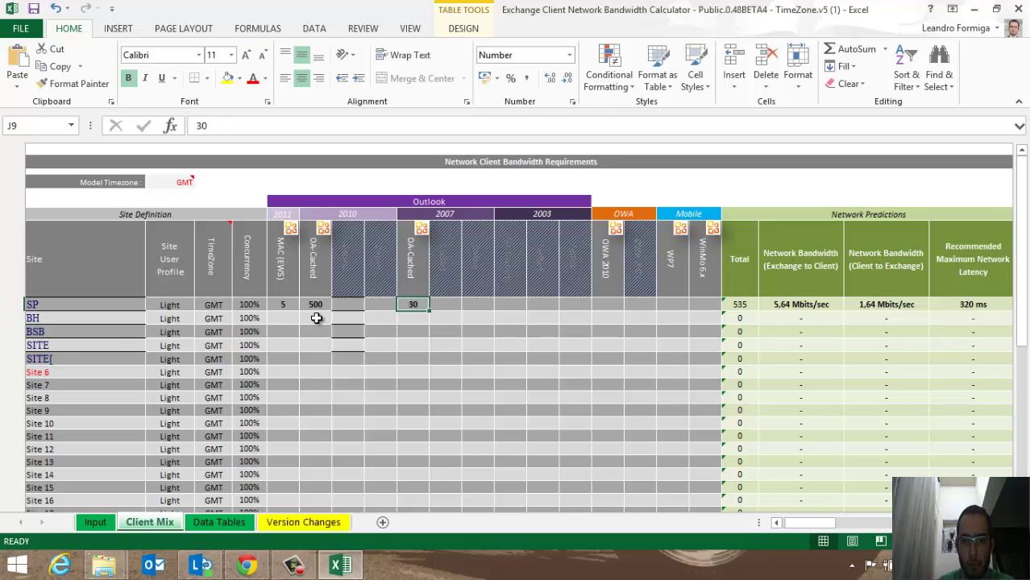
pyautogui.press('Right')
pyautogui.press('Right')
pyautogui.press('Right')
pyautogui.press('Right')
pyautogui.press('Right')
pyautogui.press('Right')
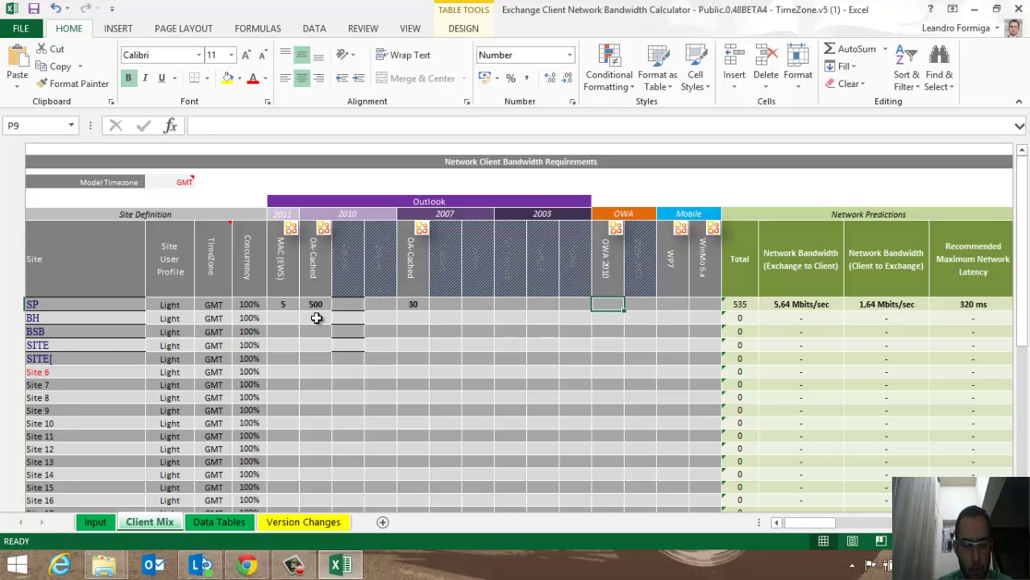
pyautogui.write('20')
pyautogui.press('Return')
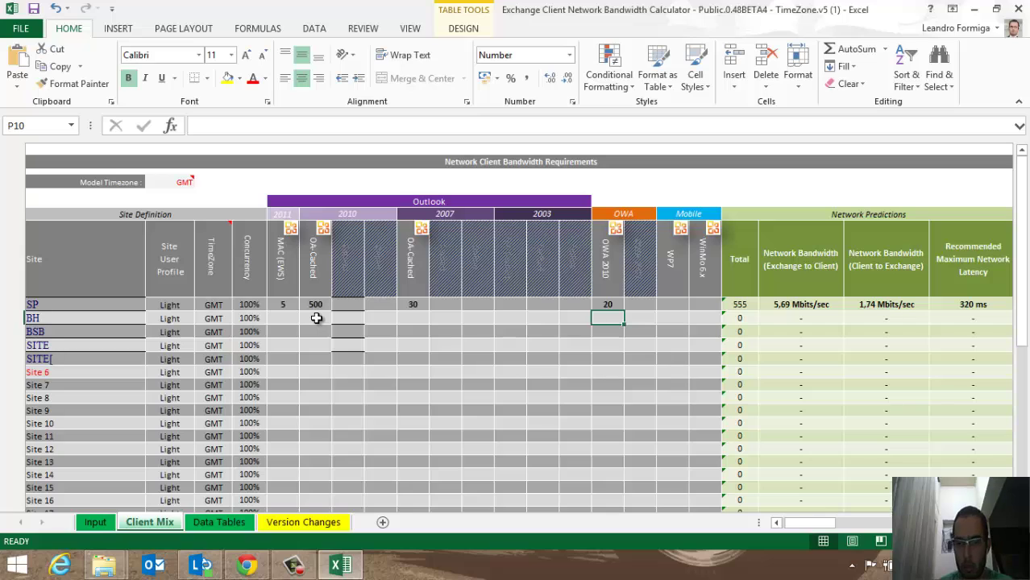
# Enter 350 Outlook 2010 OA-Cached clients for site BH.
pyautogui.press('Up')
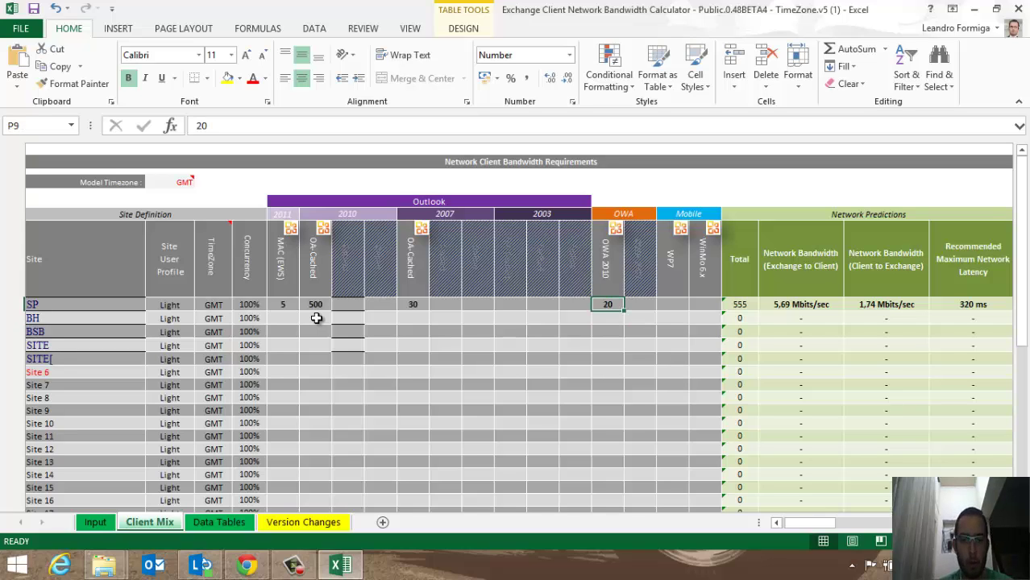
pyautogui.press('Left')
pyautogui.press('Left')
pyautogui.press('Left')
pyautogui.press('Left')
pyautogui.press('Left')
pyautogui.press('Left')
pyautogui.press('Left')
pyautogui.press('Left')
pyautogui.press('Left')
pyautogui.press('Left')
pyautogui.press('Left')
pyautogui.press('Left')
pyautogui.press('Down')
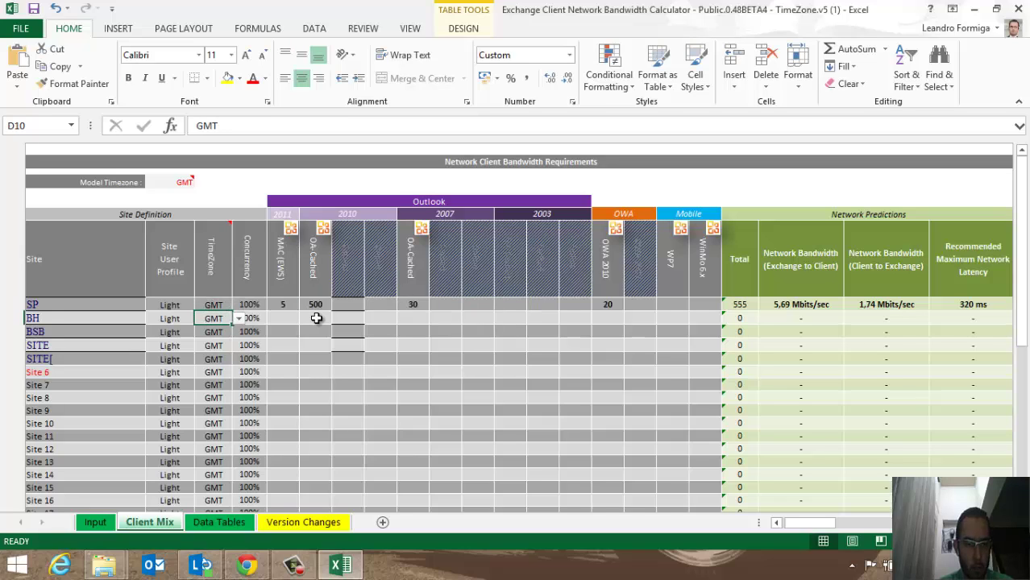
pyautogui.press('Right')
pyautogui.press('Right')
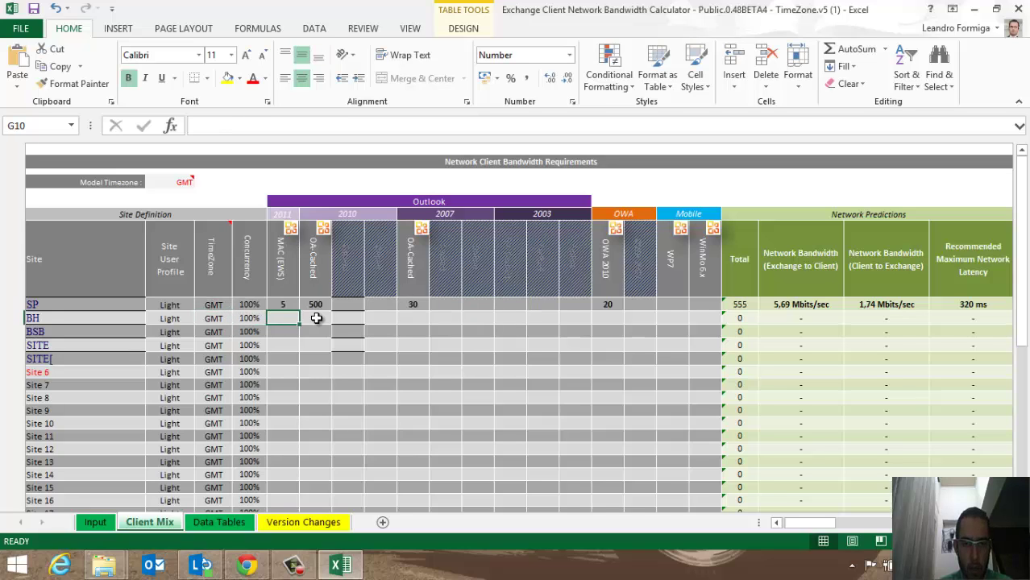
pyautogui.press('Right')
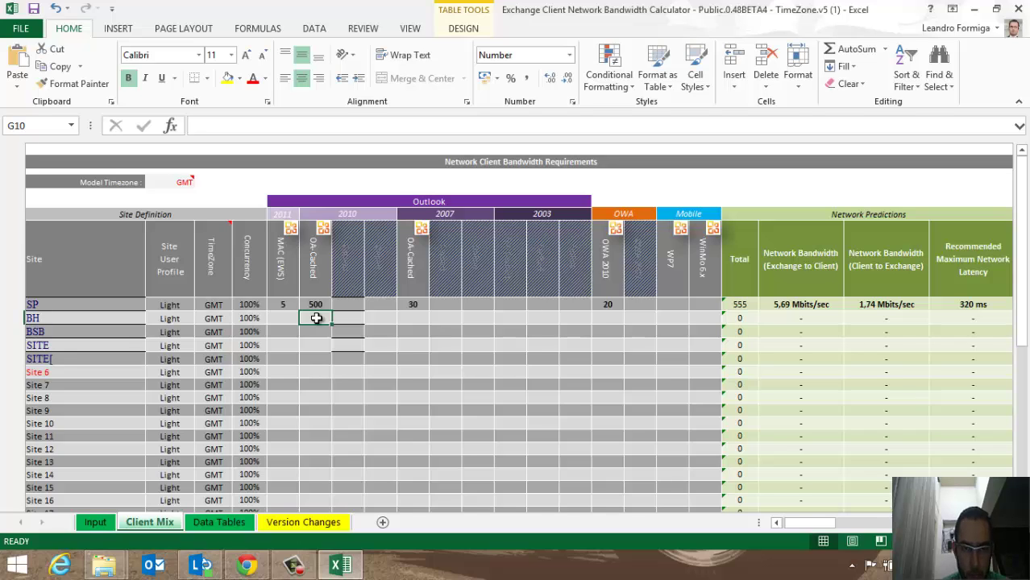
pyautogui.write('350')
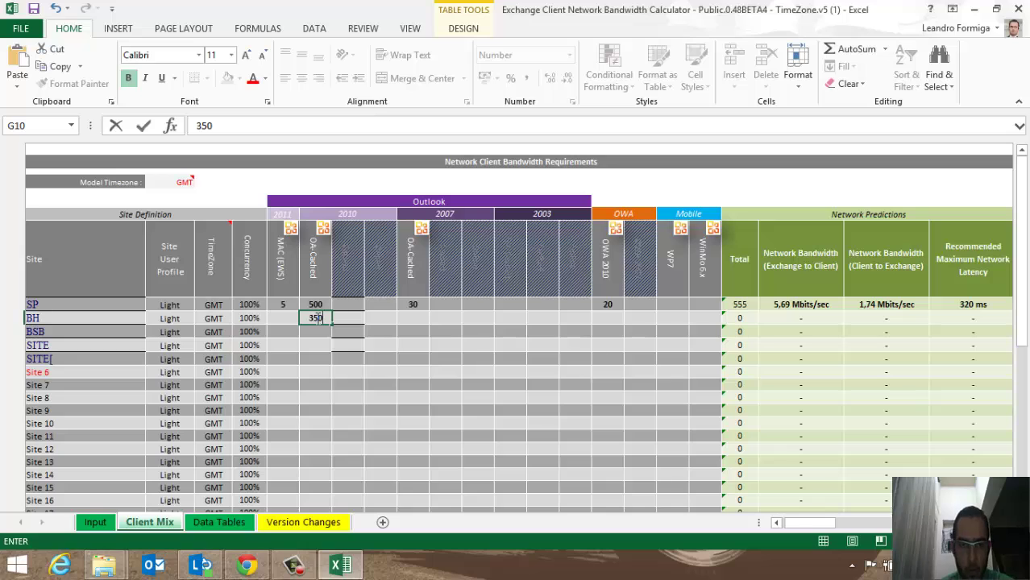
pyautogui.press('Return')
# Enter 15 Outlook 2007 OA-Cached clients for site BH.
pyautogui.press('Up')
pyautogui.press('Right')
pyautogui.press('Right')
pyautogui.press('Right')
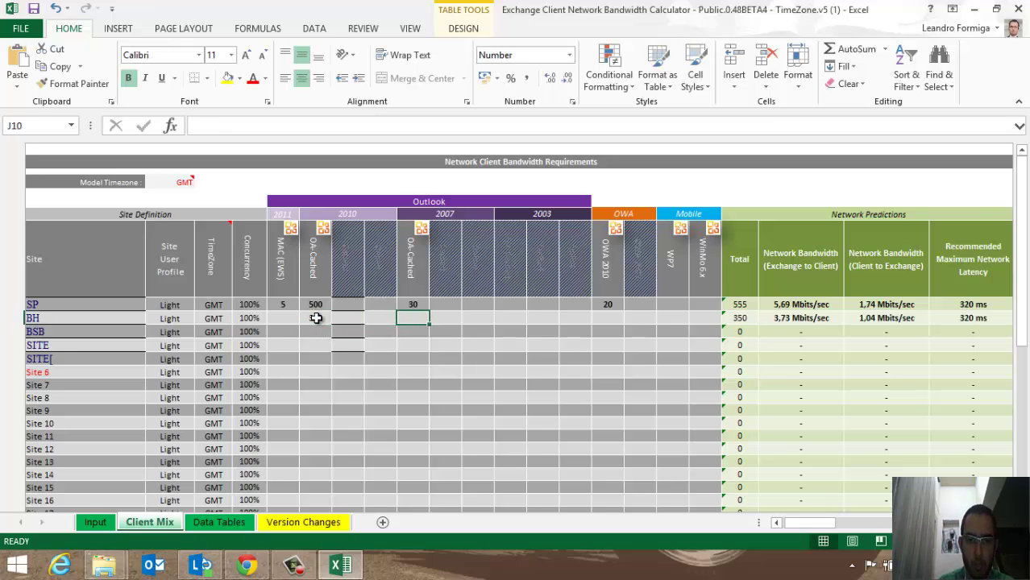
pyautogui.write('15')
pyautogui.press('Return')
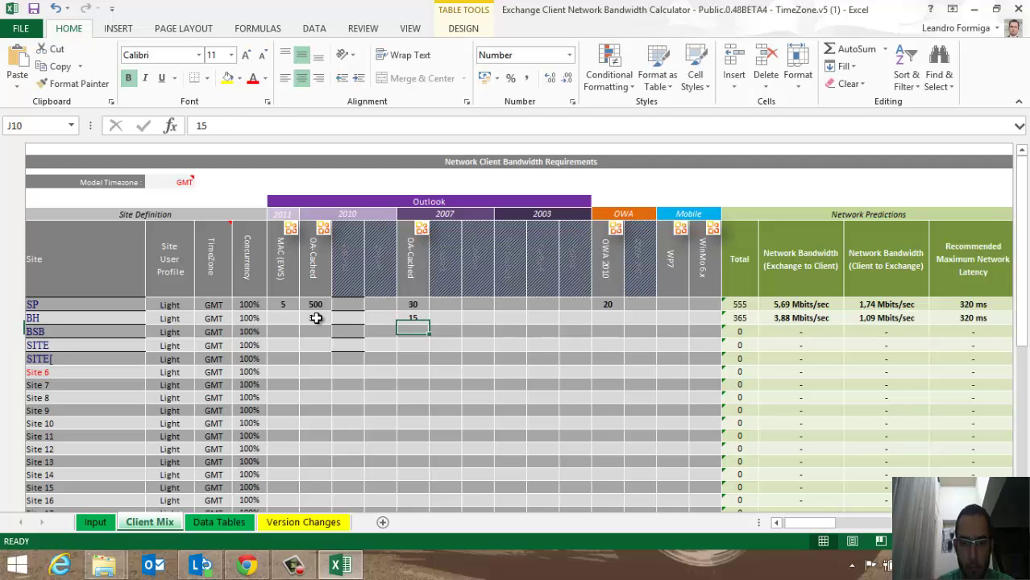
# Enter 50 OWA 2010 clients for site BH.
pyautogui.press('Right')
pyautogui.press('Right')
pyautogui.press('Right')
pyautogui.press('Right')
pyautogui.press('Right')
pyautogui.press('Right')
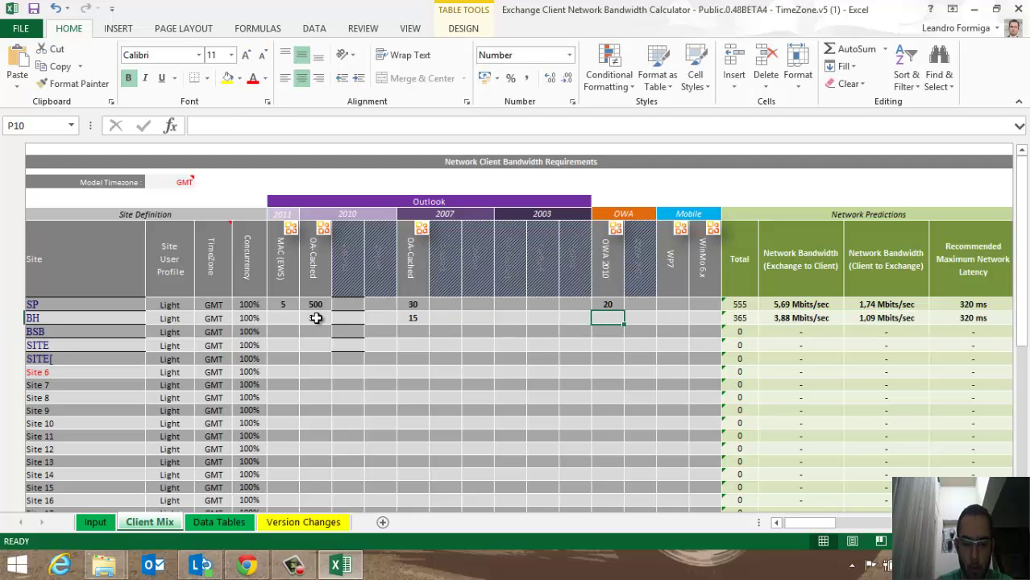
pyautogui.write('50')
pyautogui.press('Return')
# Enter 1000 Outlook 2010 OA-Cached clients for site BSB.
pyautogui.press('Left')
pyautogui.press('Left')
pyautogui.press('Left')
pyautogui.press('Left')
pyautogui.press('Left')
pyautogui.press('Left')
pyautogui.press('Left')
pyautogui.press('Left')
pyautogui.press('Left')
pyautogui.press('Left')
pyautogui.press('Left')
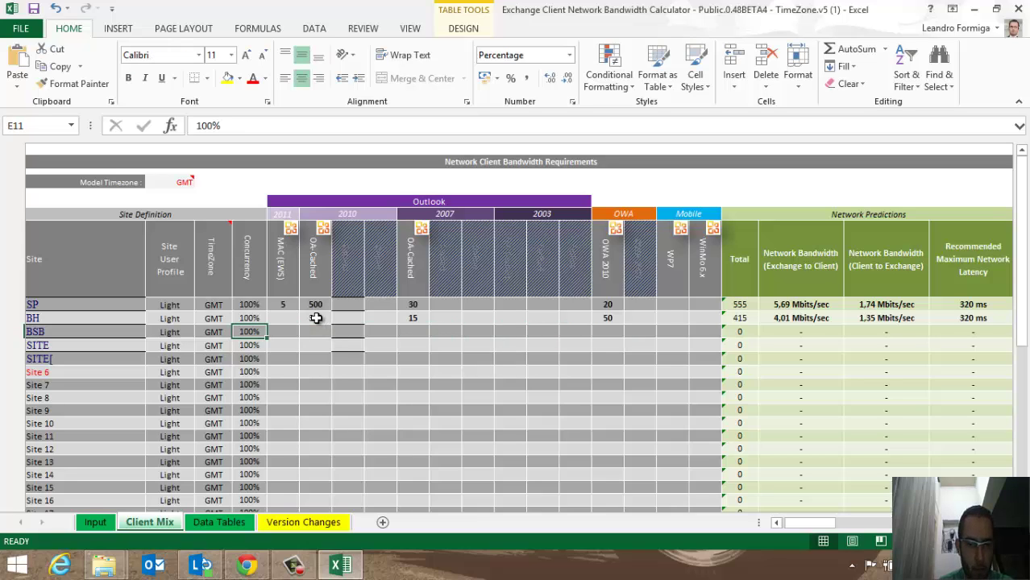
pyautogui.press('Right')
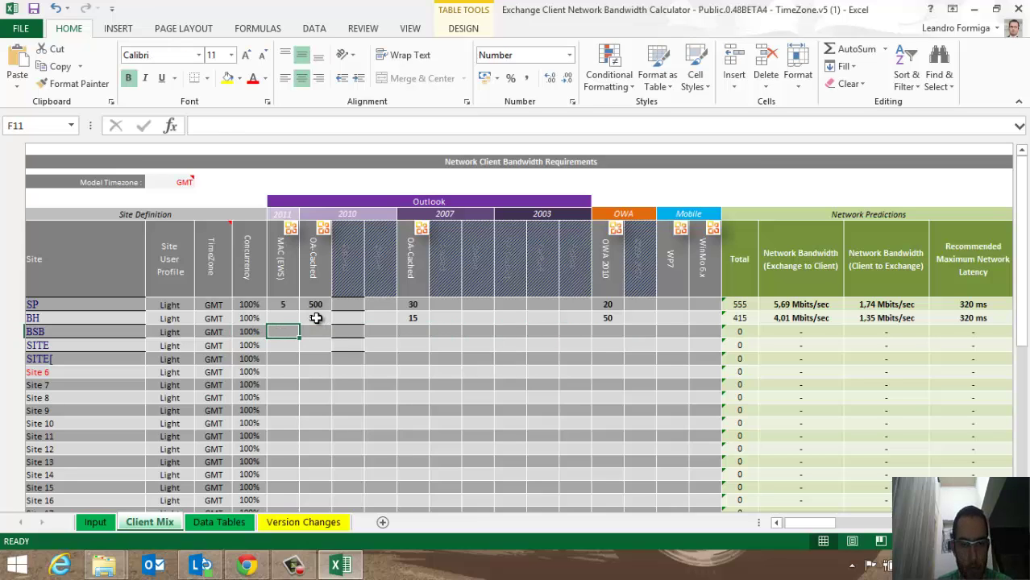
pyautogui.press('Right')
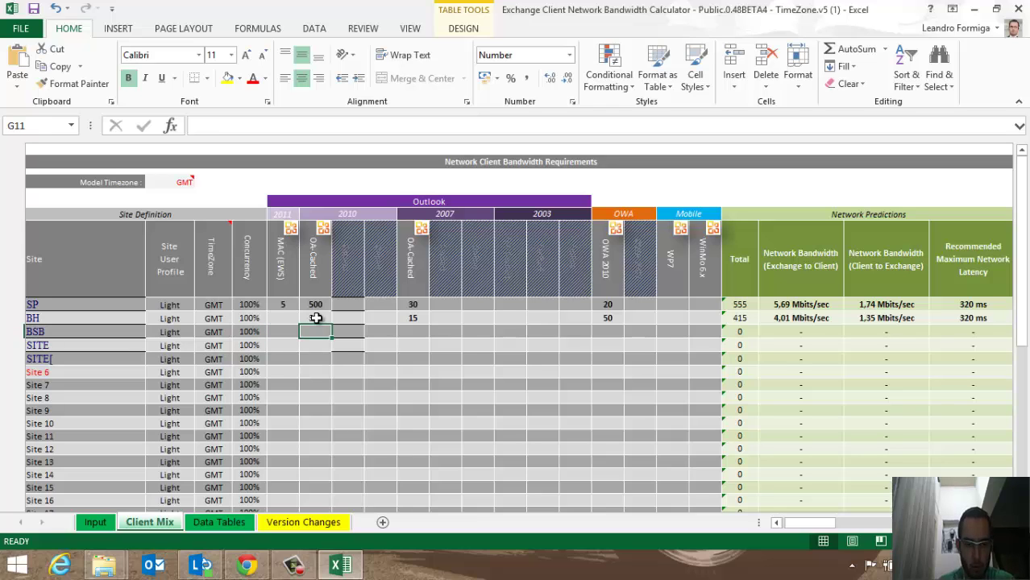
pyautogui.write('1000')
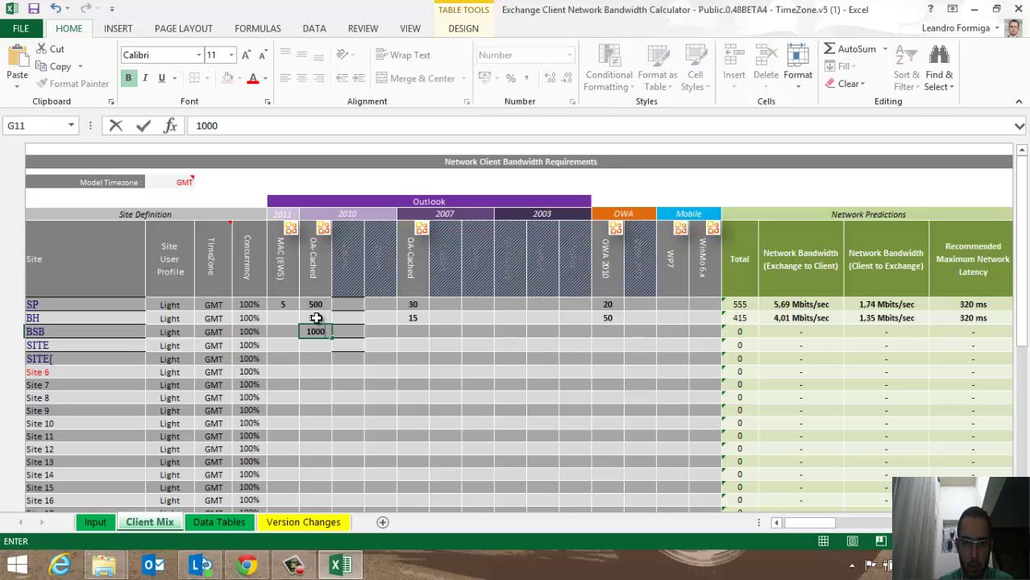
pyautogui.press('Return')
# Enter 40 Outlook 2007 OA-Cached clients for site BSB.
pyautogui.press('Up')
pyautogui.press('Right')
pyautogui.press('Right')
pyautogui.press('Right')
pyautogui.press('Right')
pyautogui.press('Left')
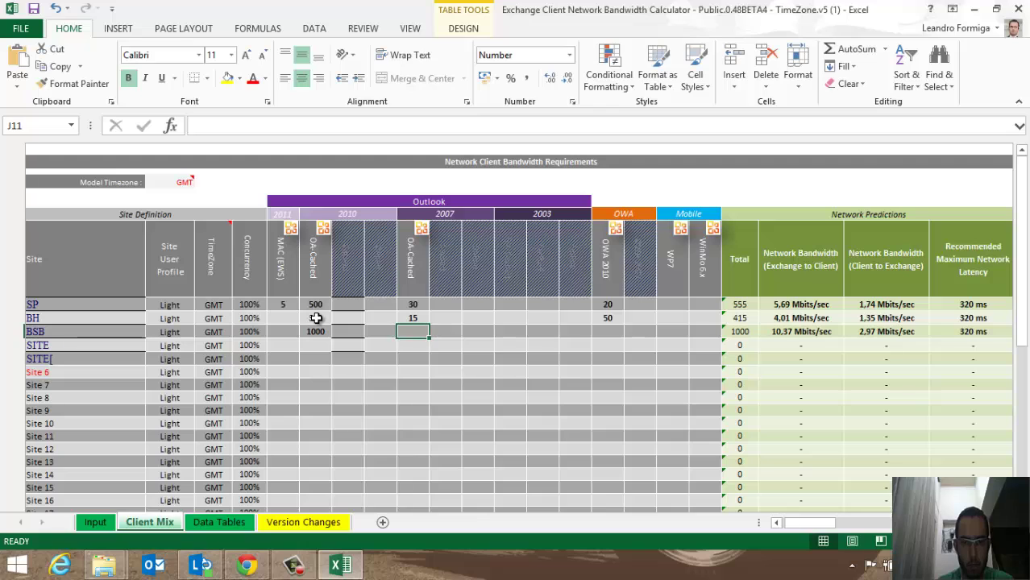
pyautogui.write('40')
pyautogui.press('Return')
# Enter 100 OWA 2010 clients for site BSB.
pyautogui.press('Up')
pyautogui.press('Right')
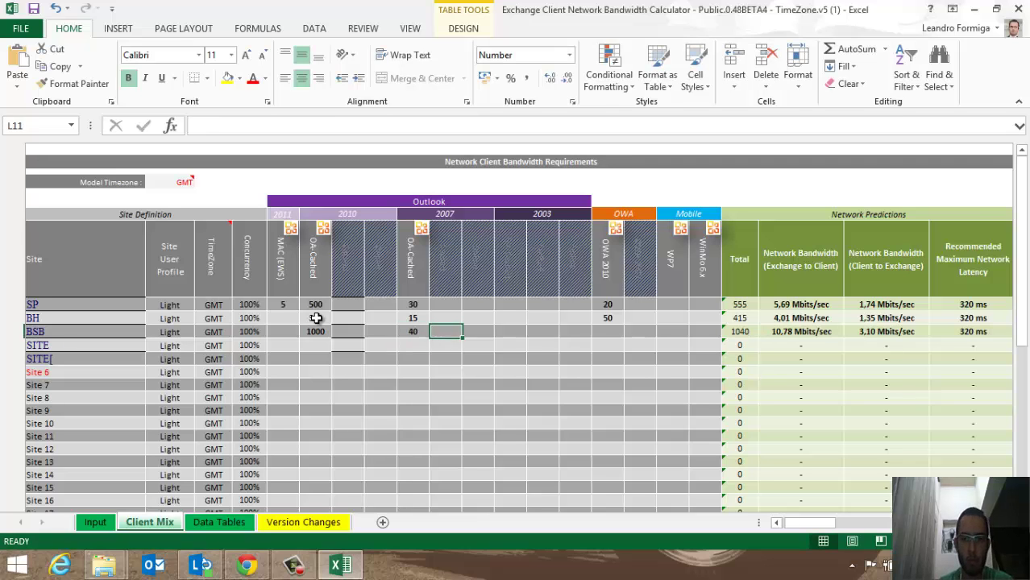
pyautogui.press('Right')
pyautogui.press('Right')
pyautogui.press('Right')
pyautogui.press('Right')
pyautogui.press('Right')
pyautogui.write('100')
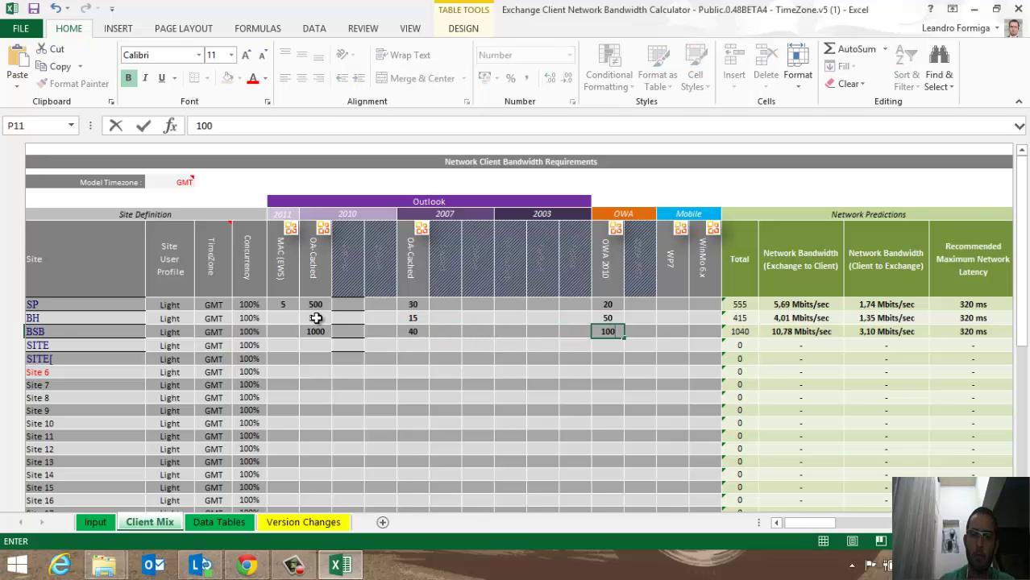
pyautogui.press('Return')
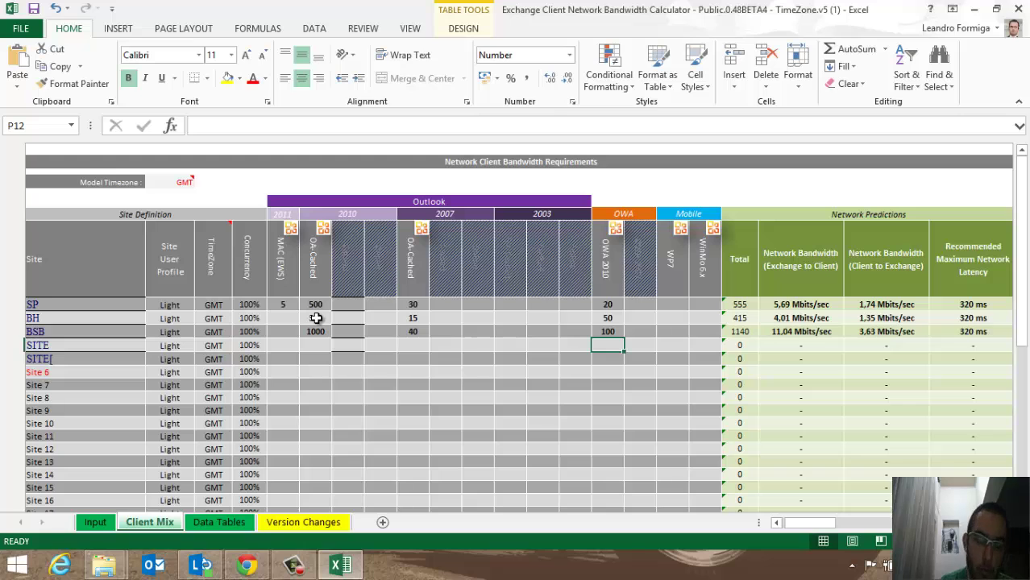
# Review the User Profile 1 (Light) data on the Input sheet and return to the Client Mix sheet.
pyautogui.click(95, 522)
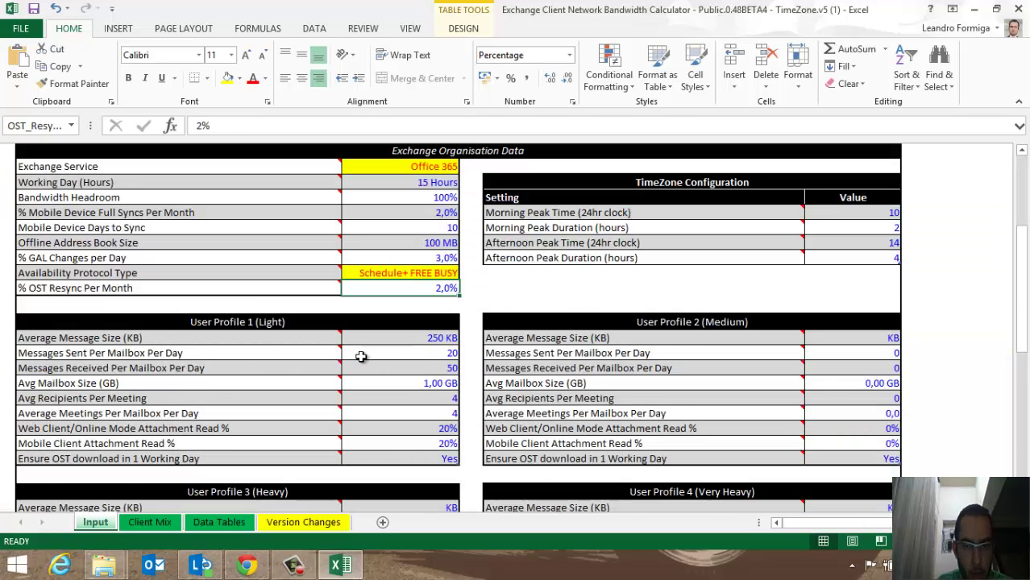
pyautogui.moveTo(120, 337); pyautogui.dragTo(395, 461)
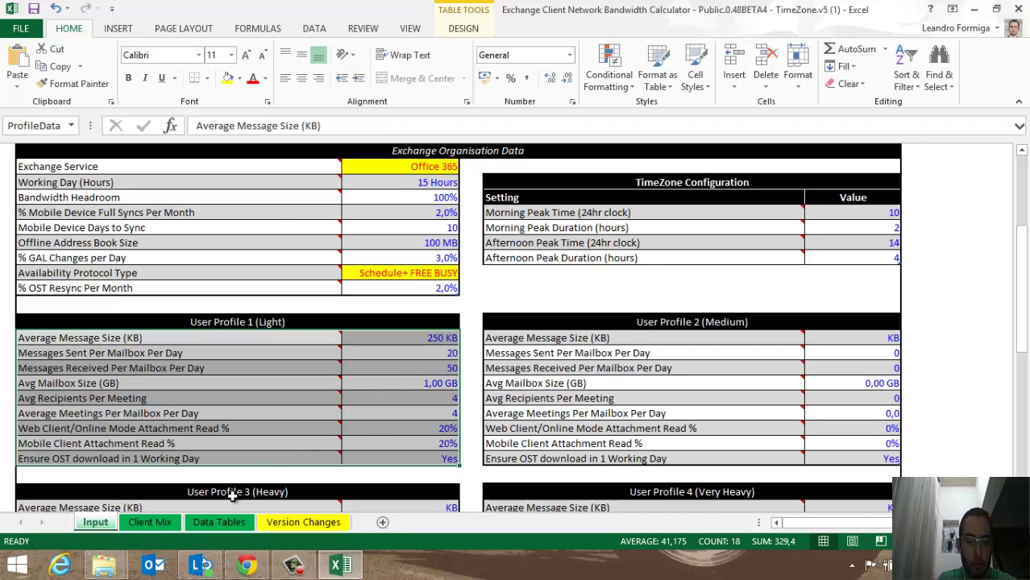
pyautogui.click(166, 524)
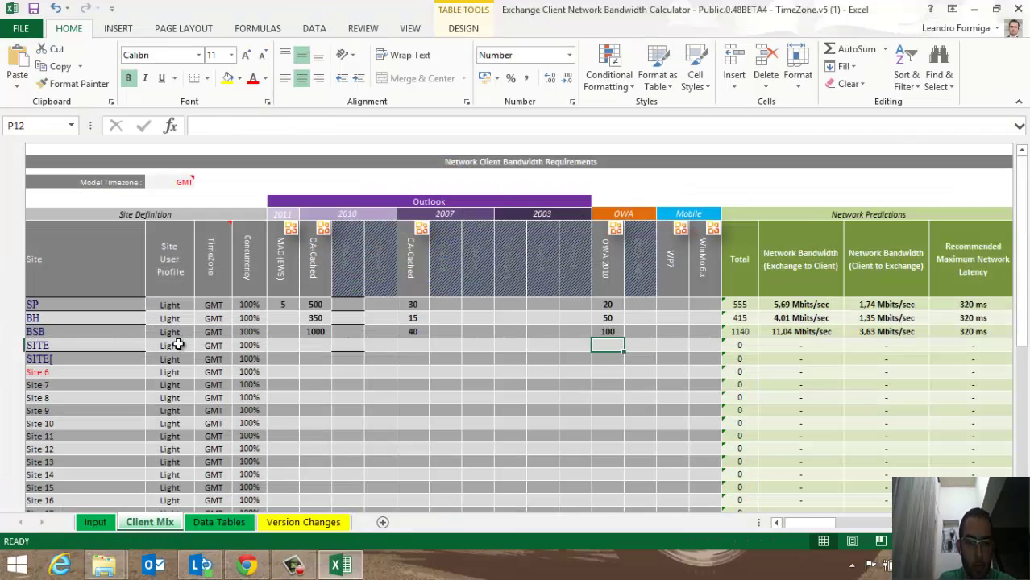
# Choose Light as the site user profile for BSB on the Client Mix sheet.
pyautogui.click(171, 331)
pyautogui.click(201, 332)
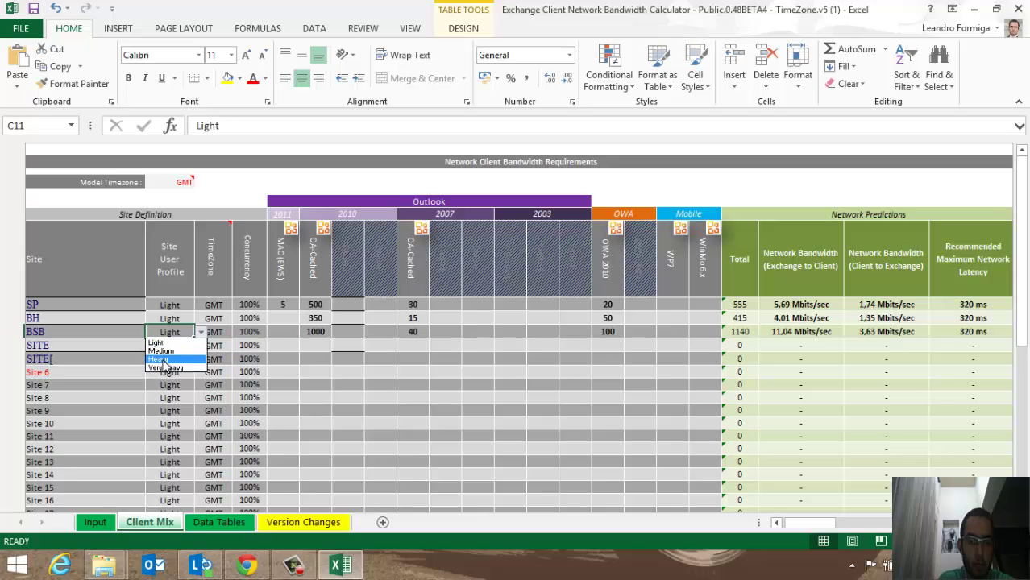
pyautogui.click(163, 343)
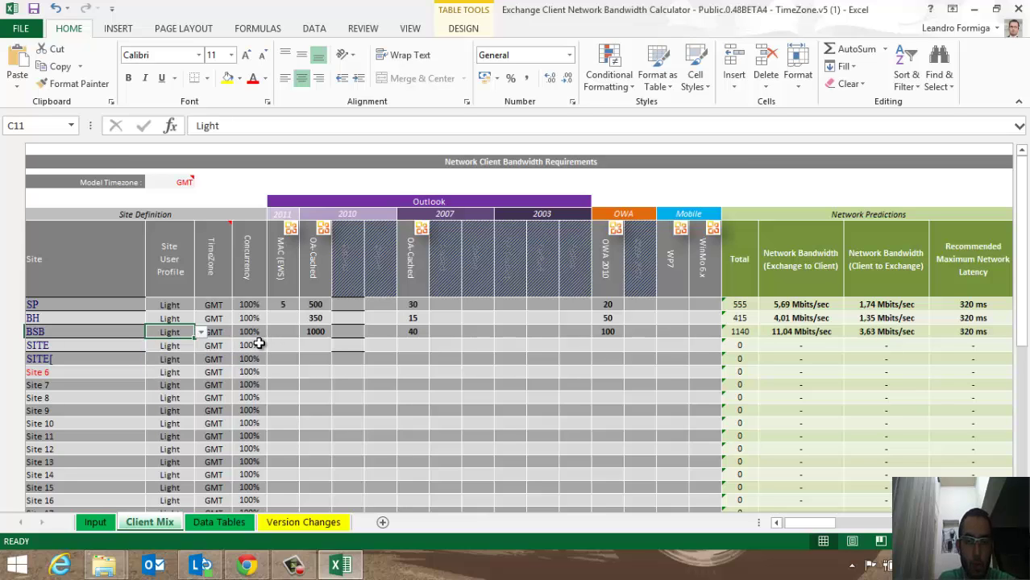
pyautogui.click(314, 344)
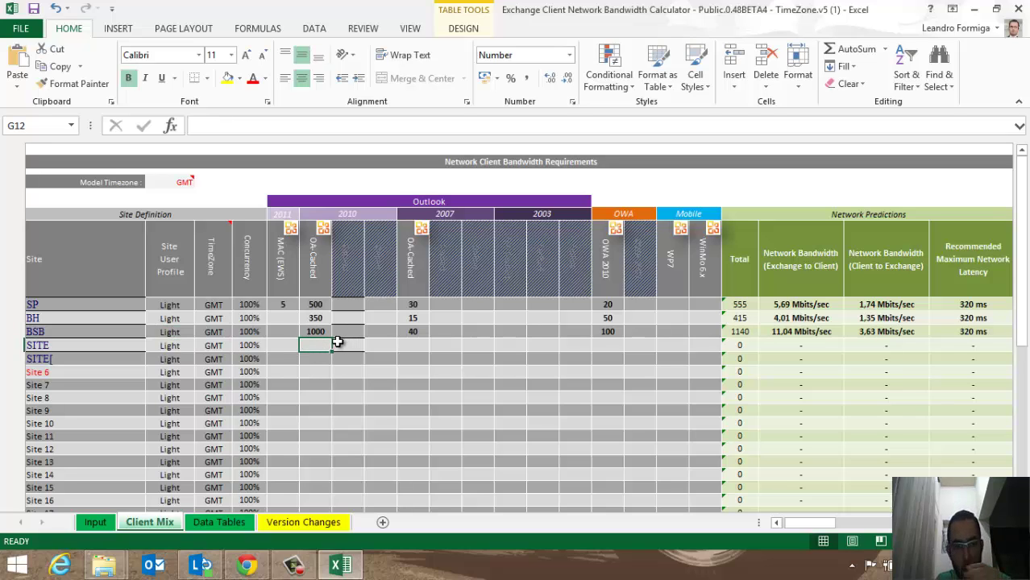
# Review the Outlook and OWA client counts entered for site SP.
pyautogui.moveTo(88, 306); pyautogui.dragTo(415, 300)
pyautogui.click(425, 304)
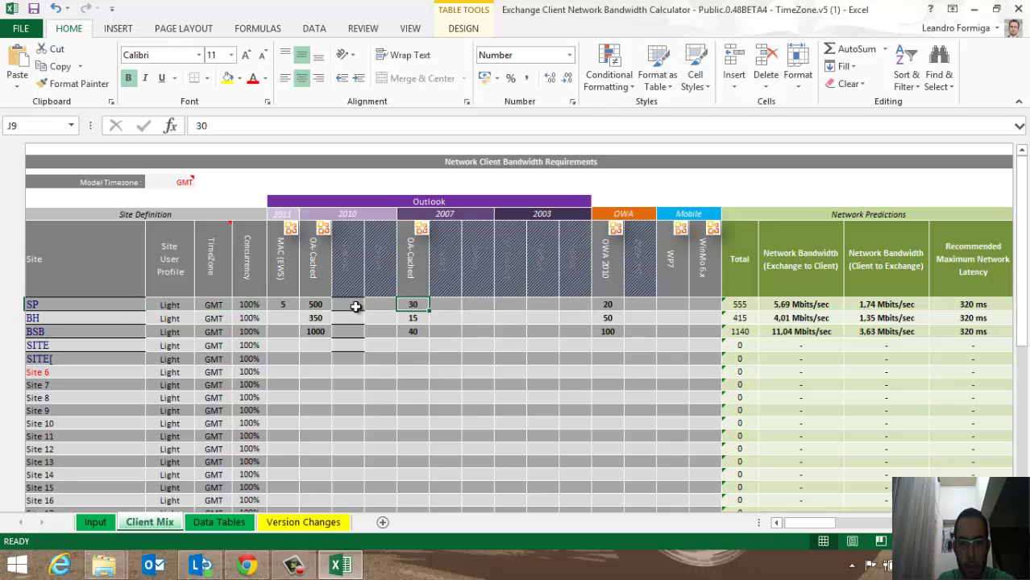
pyautogui.moveTo(283, 305); pyautogui.dragTo(600, 303)
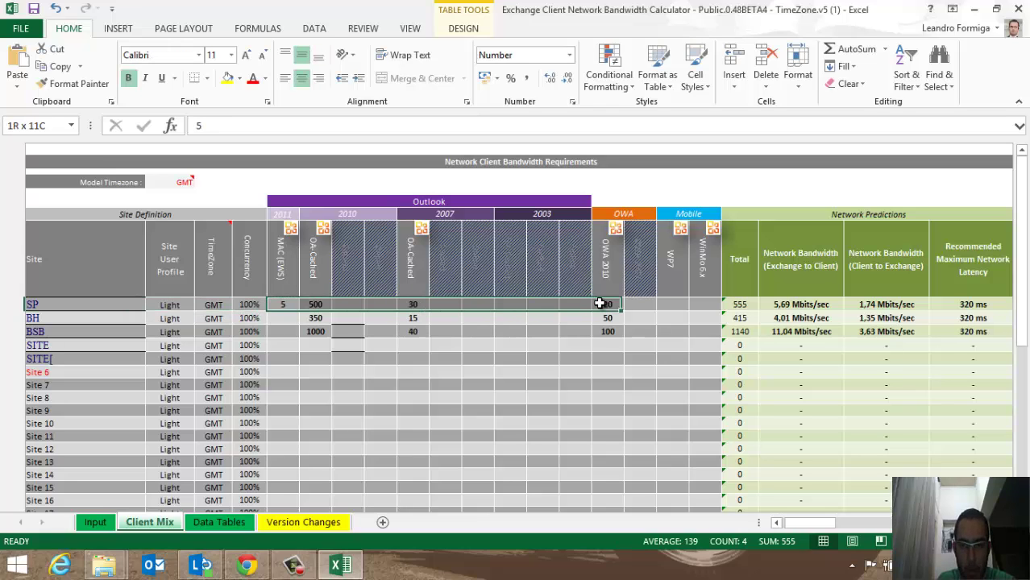
# Review the User Profile 1 (Light) values and the Exchange Organisation Data on the Input sheet.
pyautogui.click(102, 524)
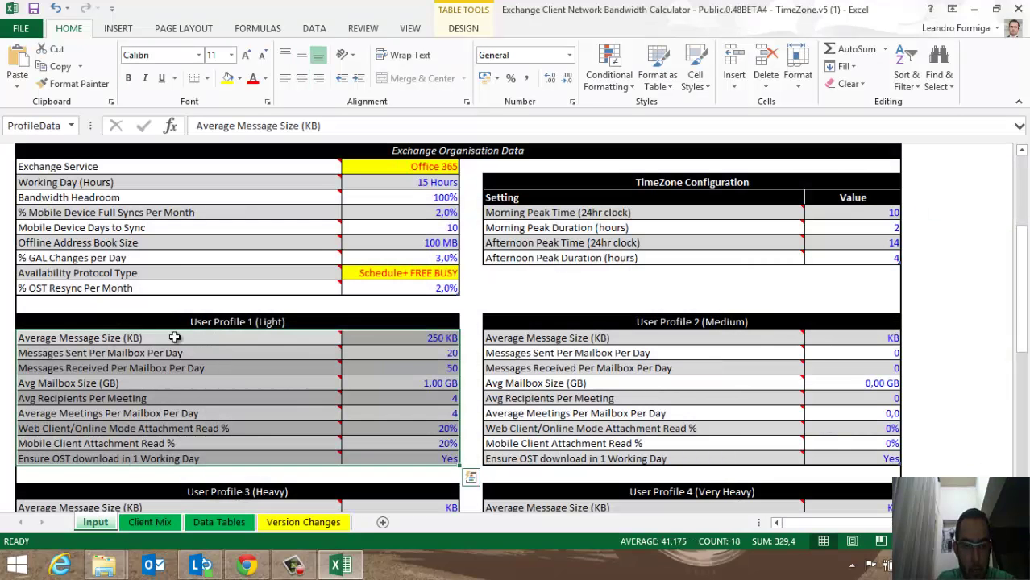
pyautogui.click(121, 339)
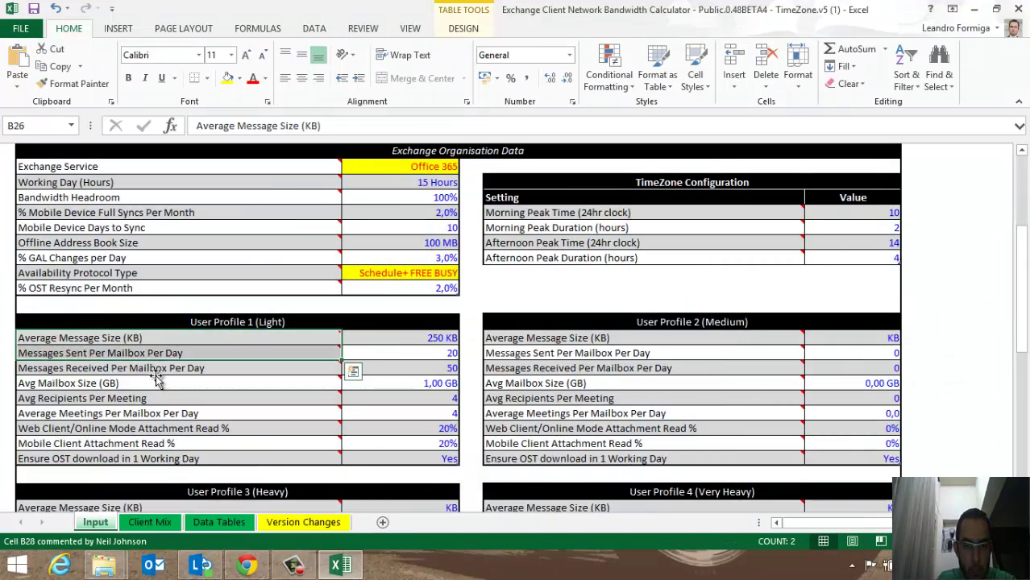
pyautogui.click(198, 348)
pyautogui.moveTo(198, 348); pyautogui.dragTo(361, 453)
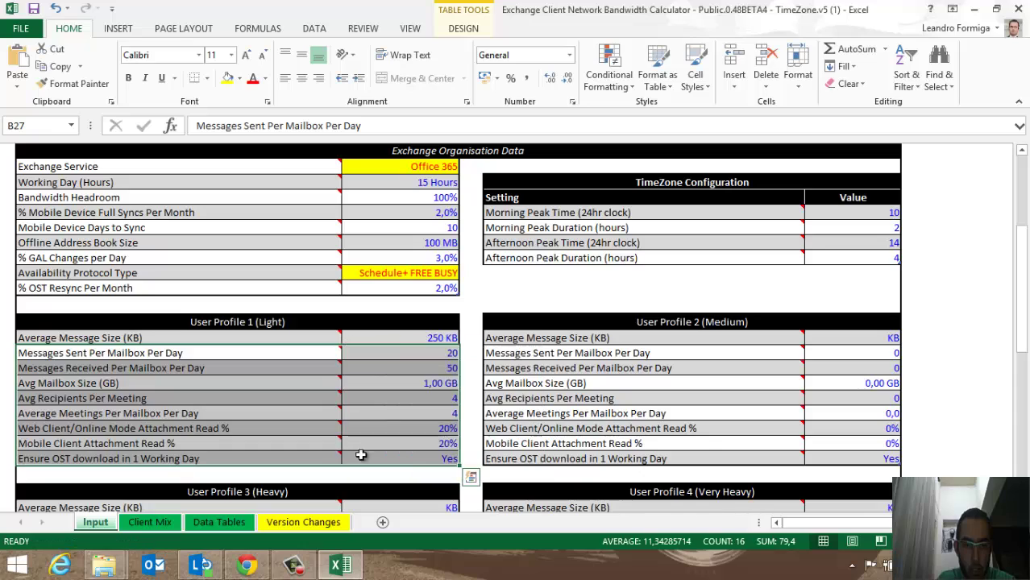
pyautogui.click(402, 337)
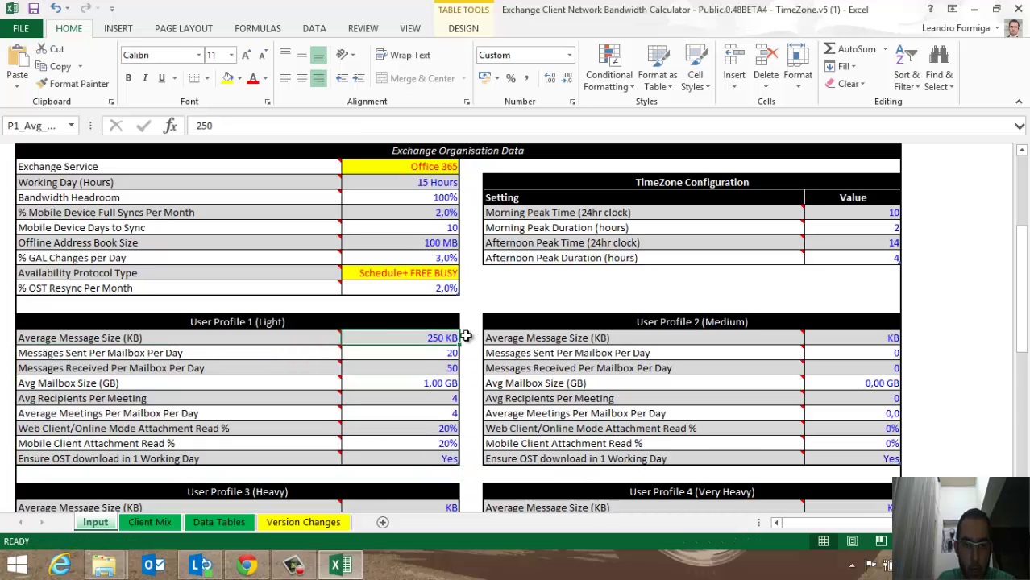
pyautogui.moveTo(144, 187); pyautogui.dragTo(451, 289)
# Examine site SP's predicted network bandwidth, recommended maximum latency and TCP connections on the Client Mix sheet.
pyautogui.click(149, 522)
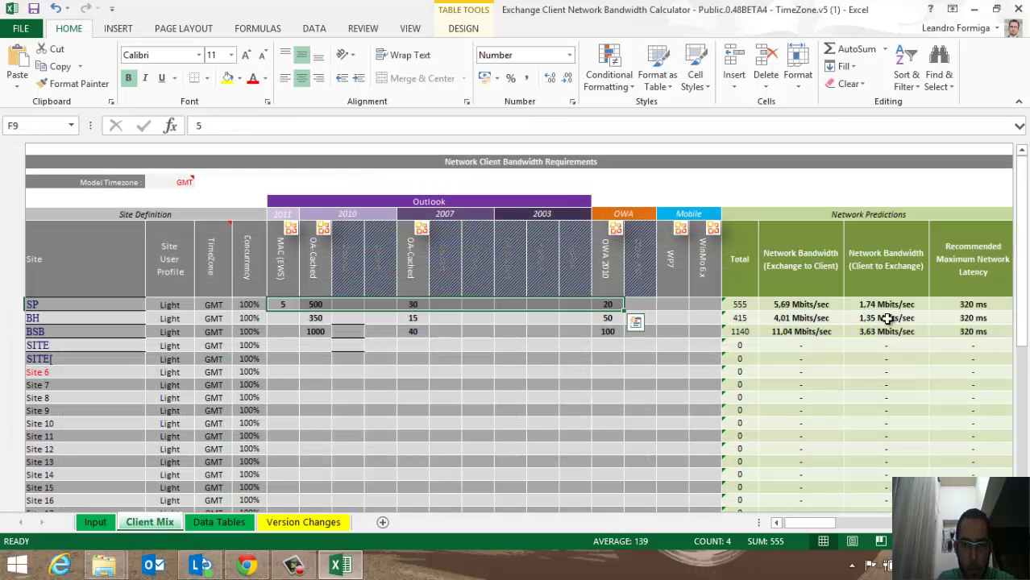
pyautogui.click(800, 305)
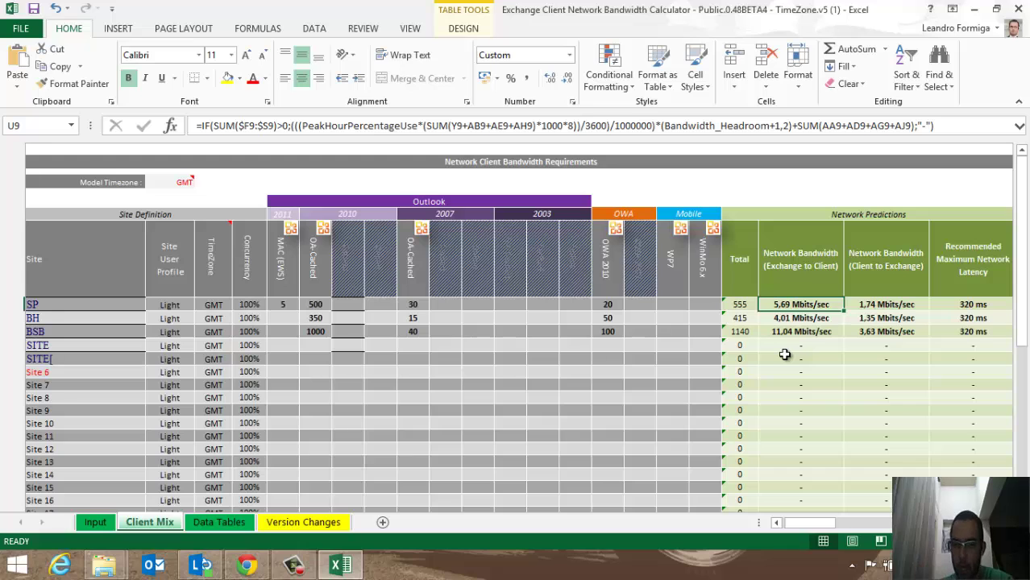
pyautogui.moveTo(798, 522)
pyautogui.mouseDown()
pyautogui.moveTo(809, 521)
pyautogui.moveTo(793, 513)
pyautogui.mouseUp()
pyautogui.click(661, 305)
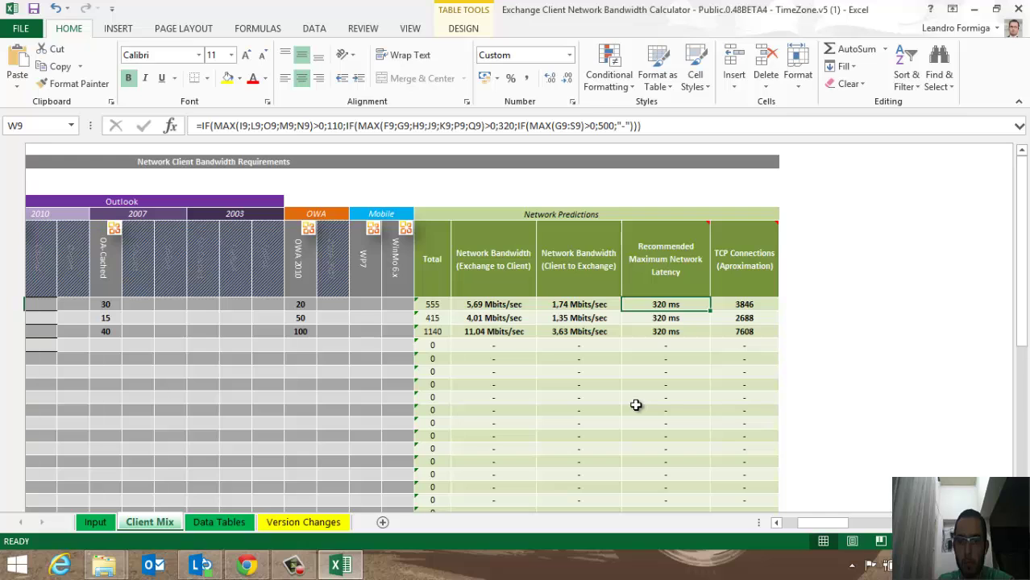
pyautogui.click(729, 267)
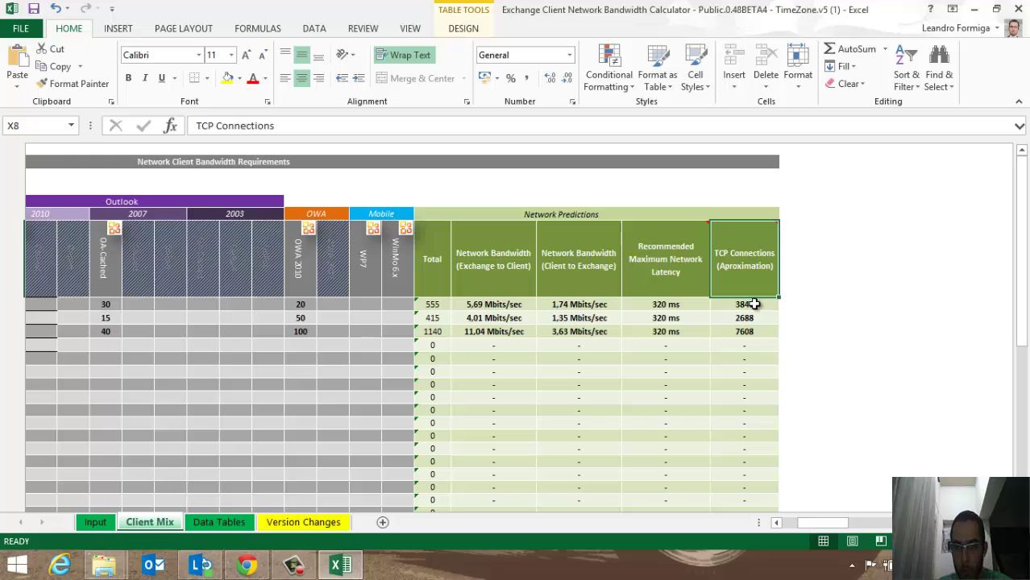
pyautogui.click(752, 304)
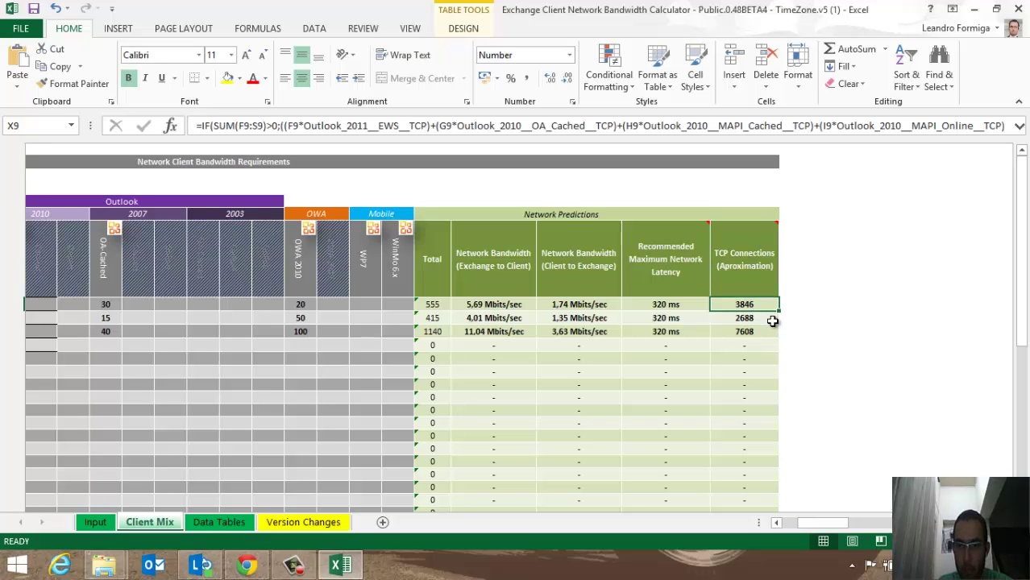
# Compare the client counts of sites BH and BSB with their predicted bandwidth in both directions.
pyautogui.moveTo(826, 523); pyautogui.dragTo(799, 530)
pyautogui.click(334, 319)
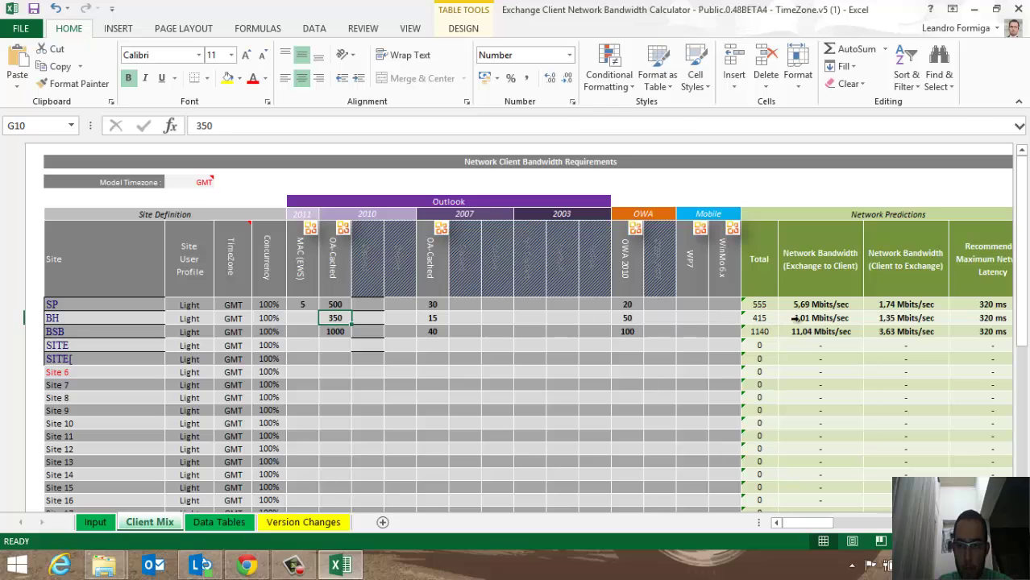
pyautogui.click(796, 319)
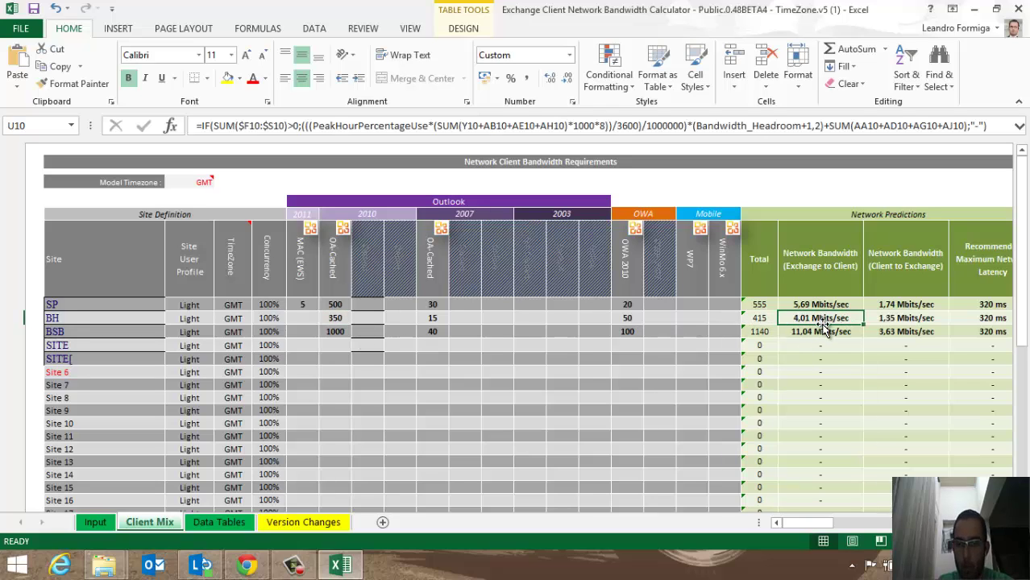
pyautogui.click(884, 322)
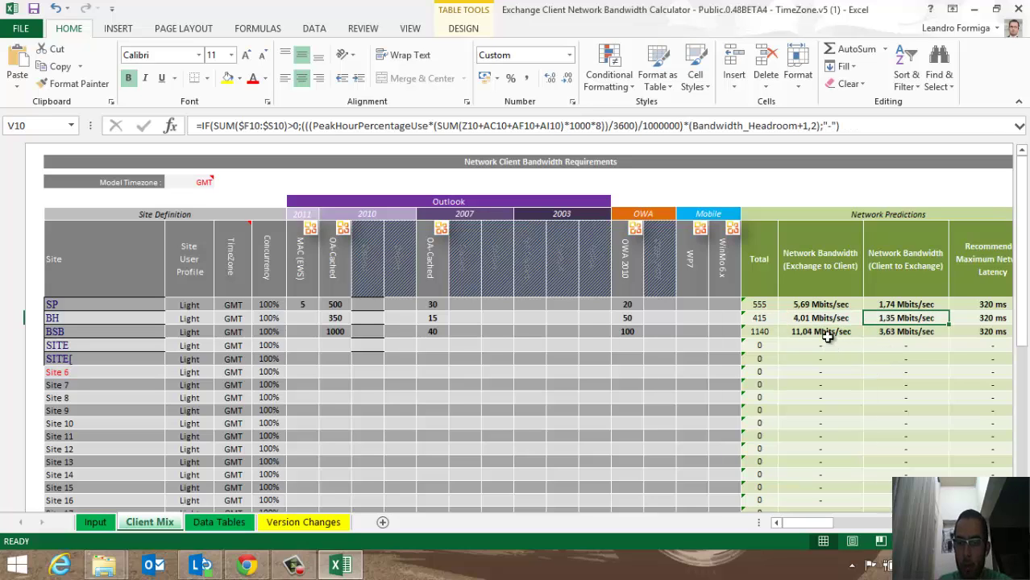
pyautogui.moveTo(323, 335); pyautogui.dragTo(629, 331)
pyautogui.click(823, 333)
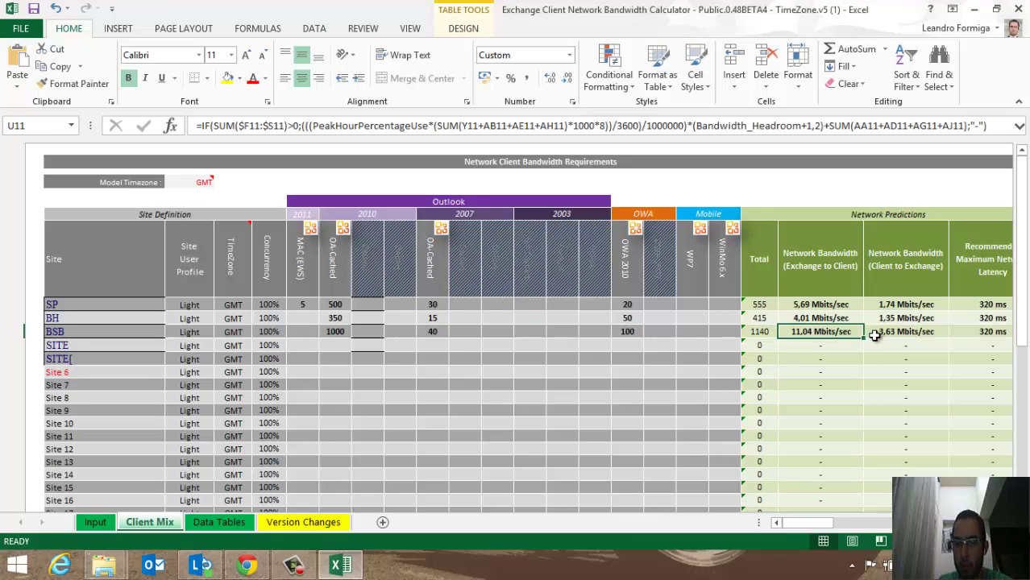
pyautogui.click(885, 334)
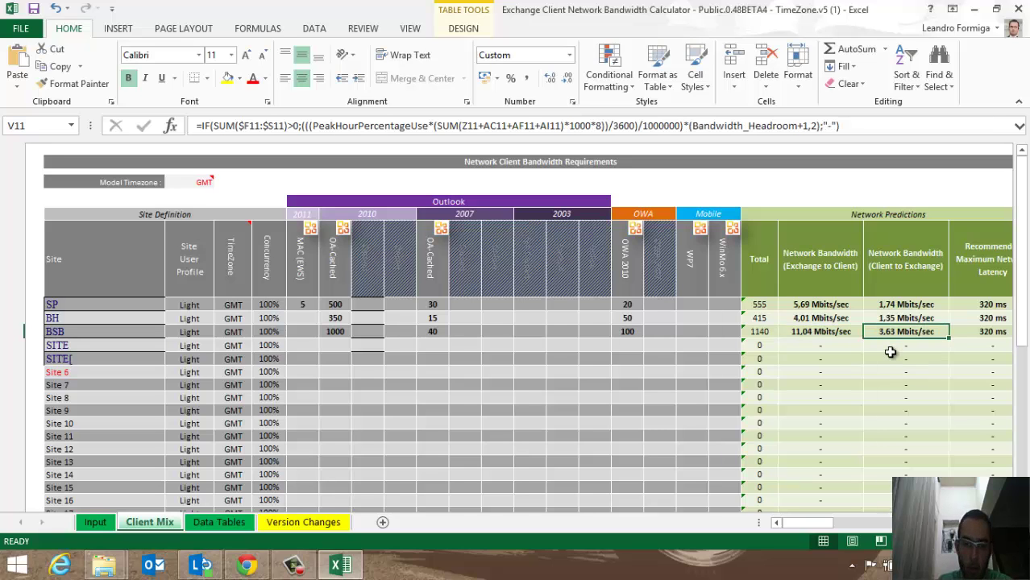
# Set the Average Message Size of User Profile 1 (Light) to 1024 KB on the Input sheet.
pyautogui.click(112, 526)
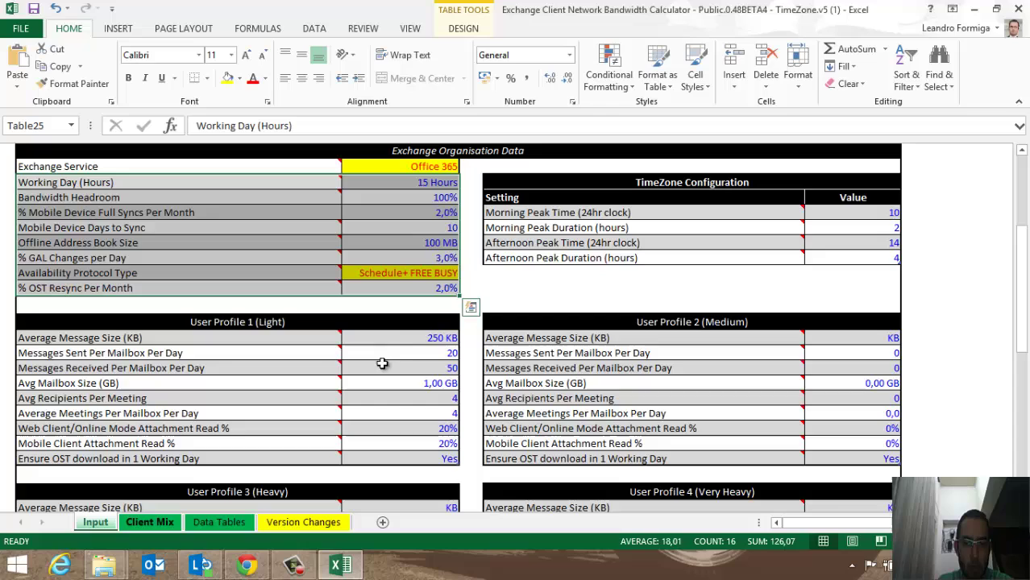
pyautogui.click(441, 338)
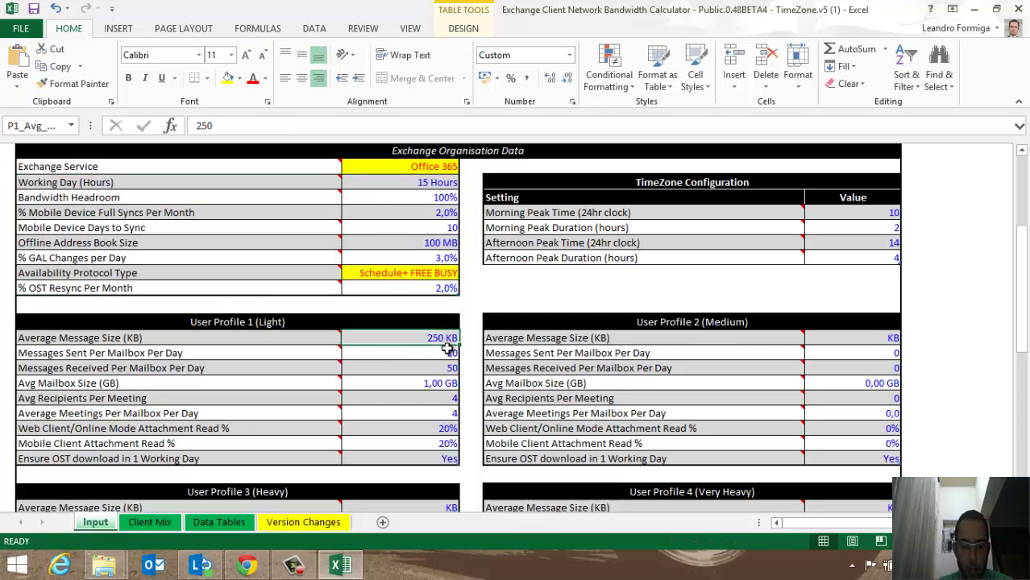
pyautogui.write('1024')
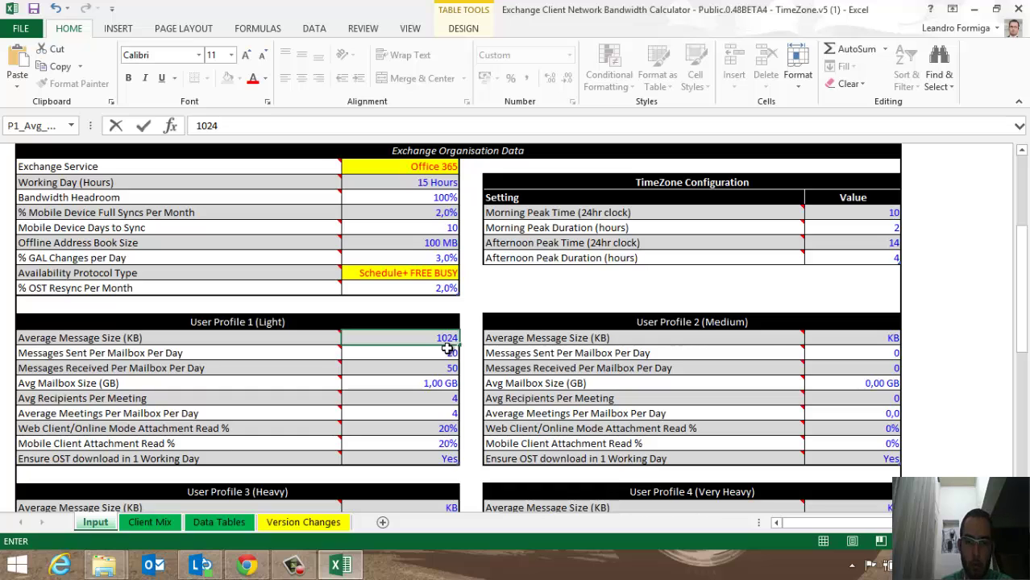
pyautogui.press('Return')
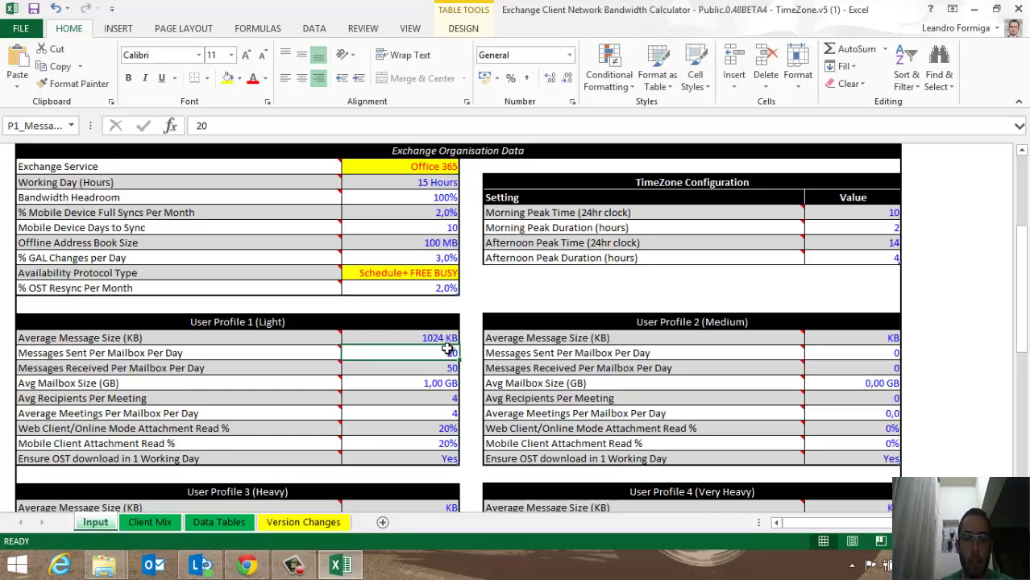
# Check the Exchange to Client bandwidth for SP, BH and BSB, and return to the User Profile 1 data on the Input sheet.
pyautogui.click(151, 524)
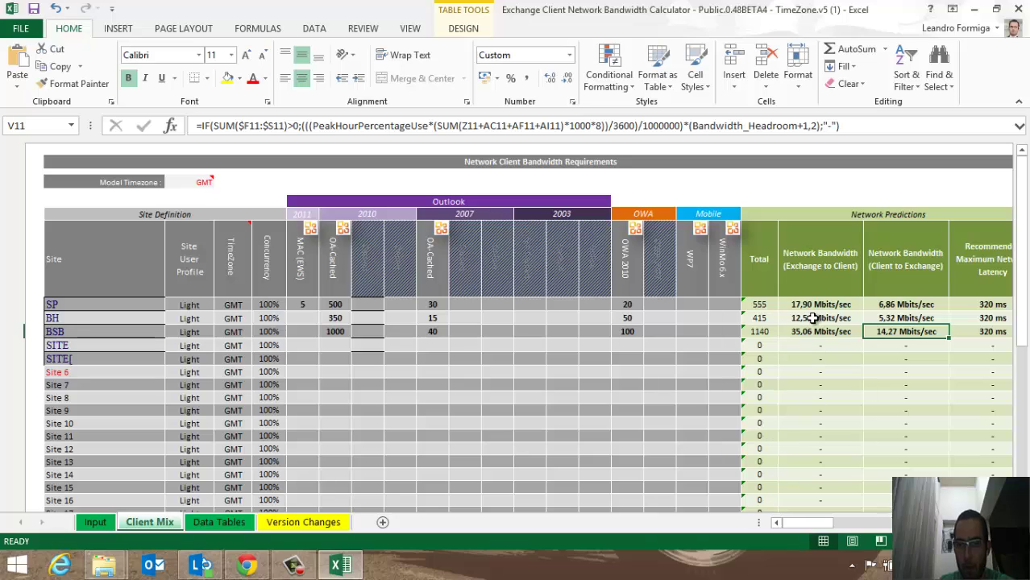
pyautogui.moveTo(814, 305); pyautogui.dragTo(814, 331)
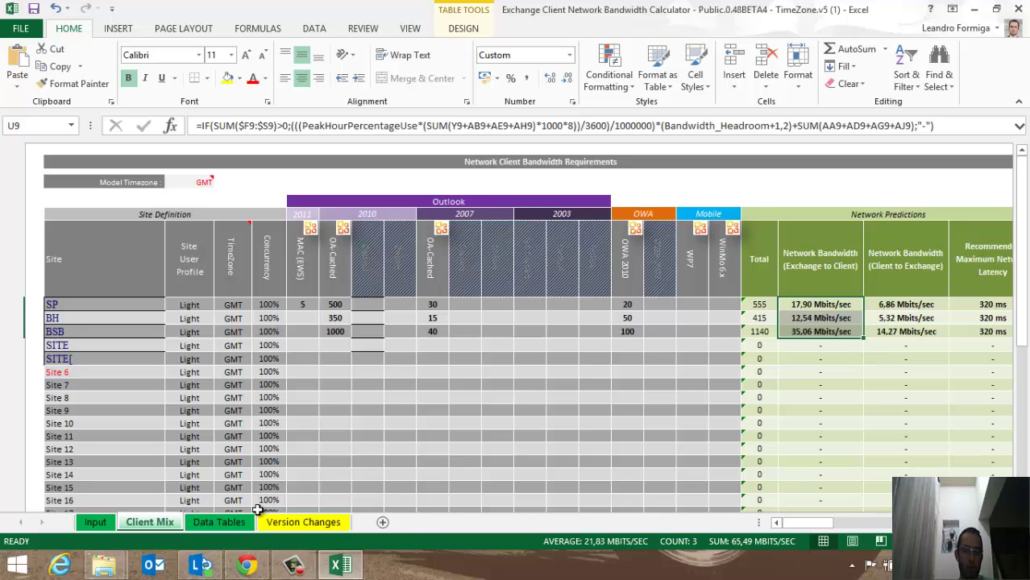
pyautogui.click(94, 524)
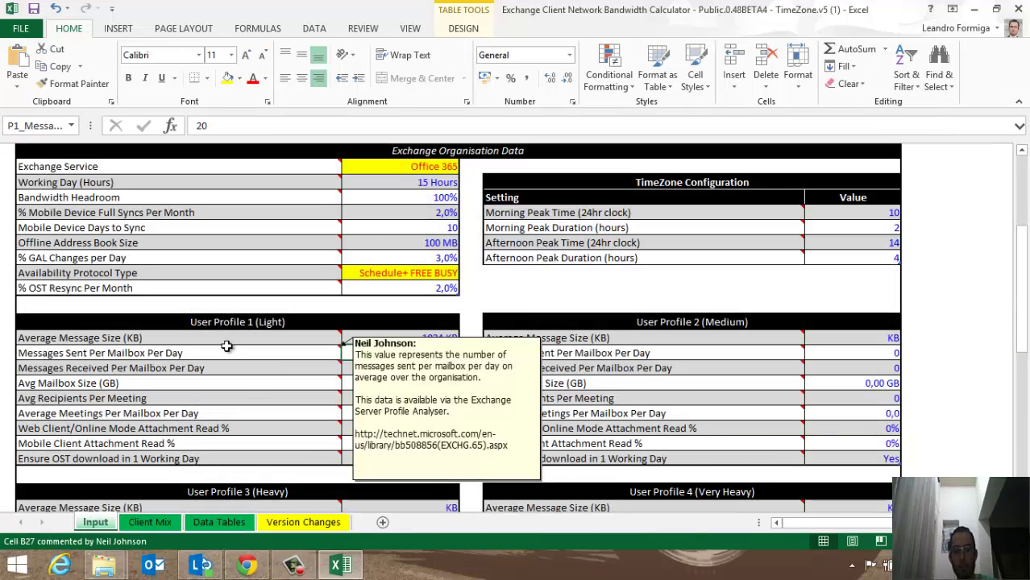
pyautogui.moveTo(328, 348)
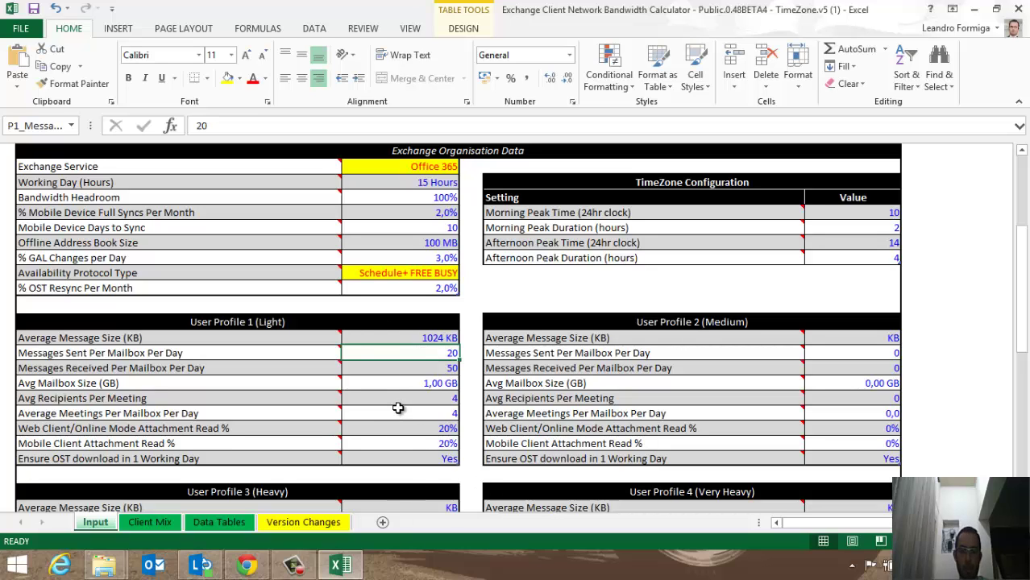
# Examine the per-client kB/Day, kB/s and kbps peak usage for User Profile 1 (Light) on the Data Tables sheet.
pyautogui.click(158, 524)
pyautogui.click(218, 525)
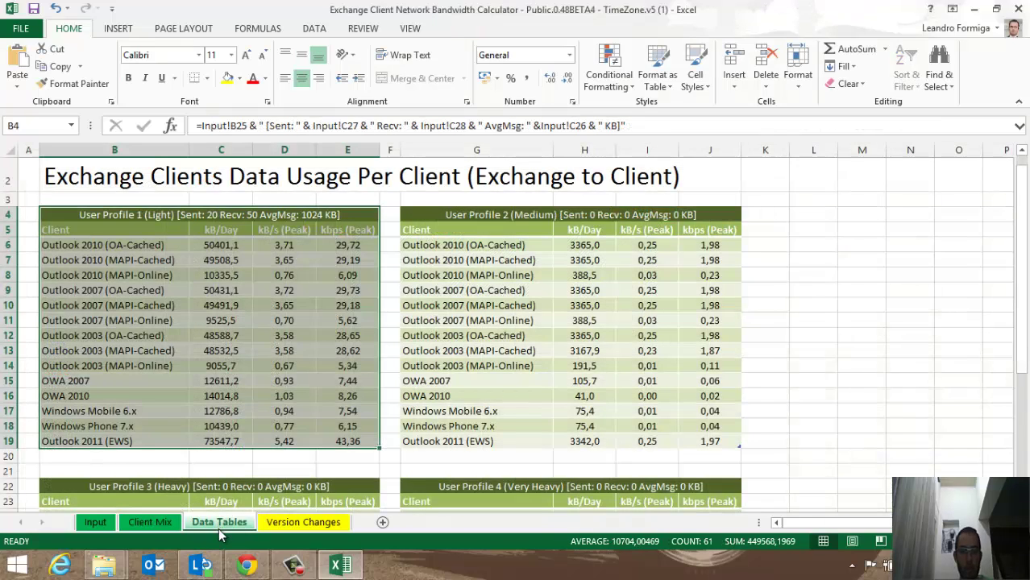
pyautogui.click(274, 323)
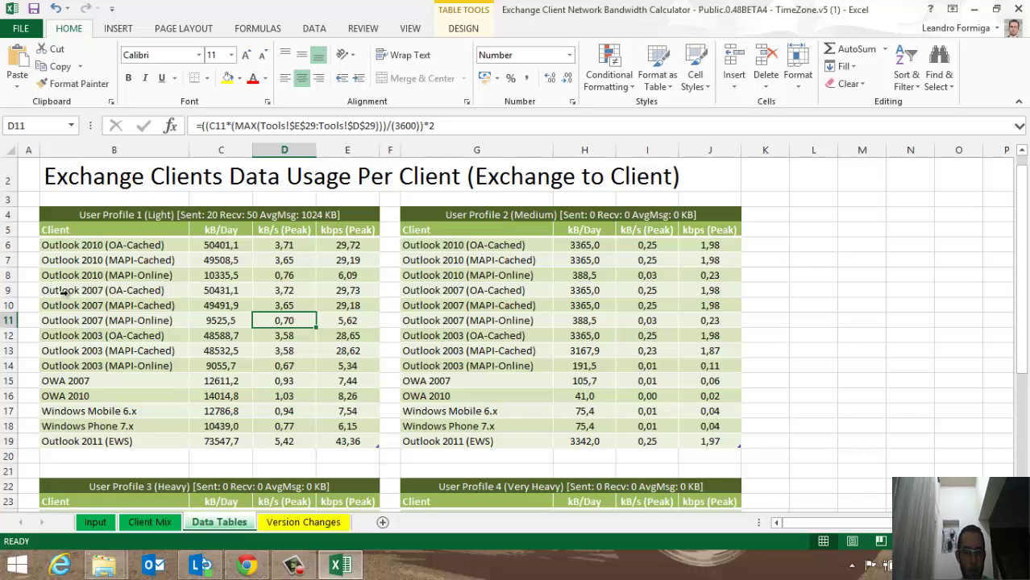
pyautogui.click(74, 246)
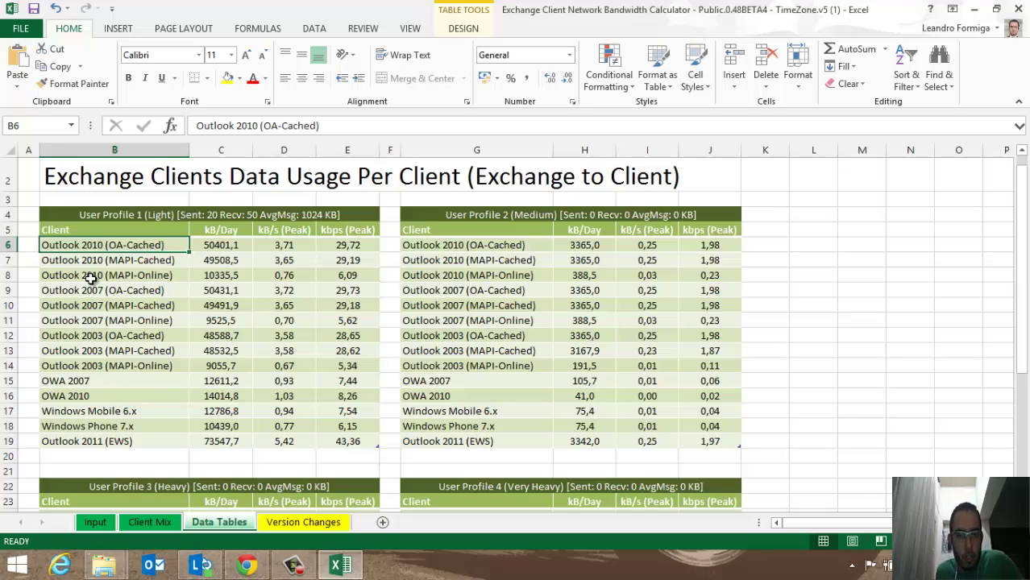
pyautogui.click(217, 249)
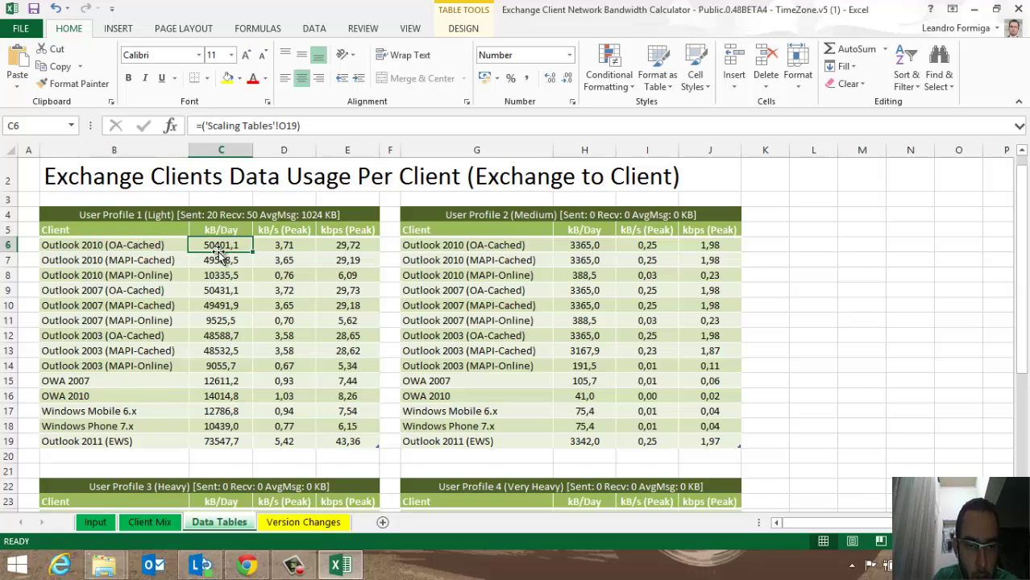
pyautogui.click(274, 246)
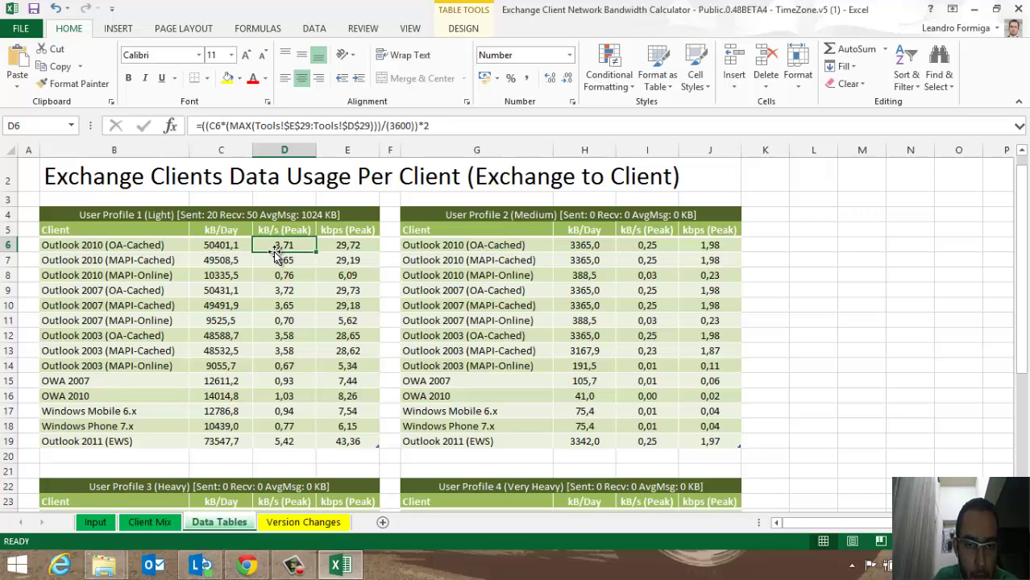
pyautogui.click(347, 246)
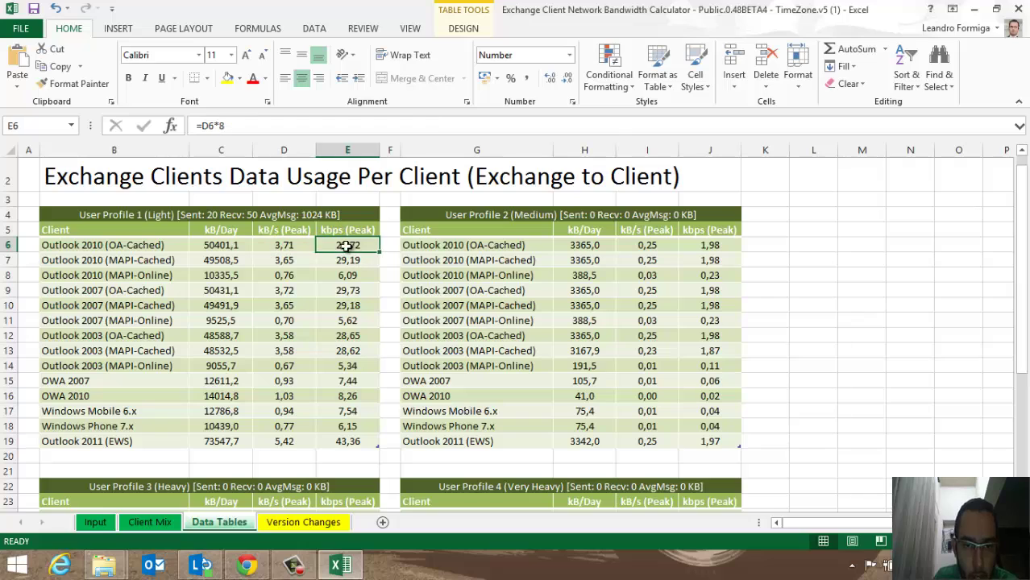
pyautogui.click(284, 247)
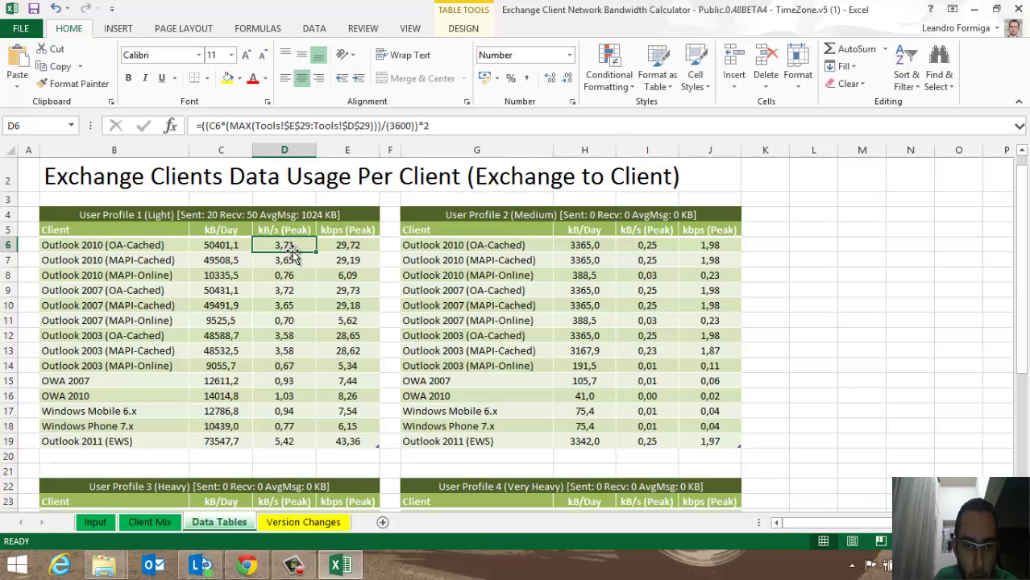
pyautogui.click(91, 263)
pyautogui.moveTo(90, 275); pyautogui.dragTo(113, 291)
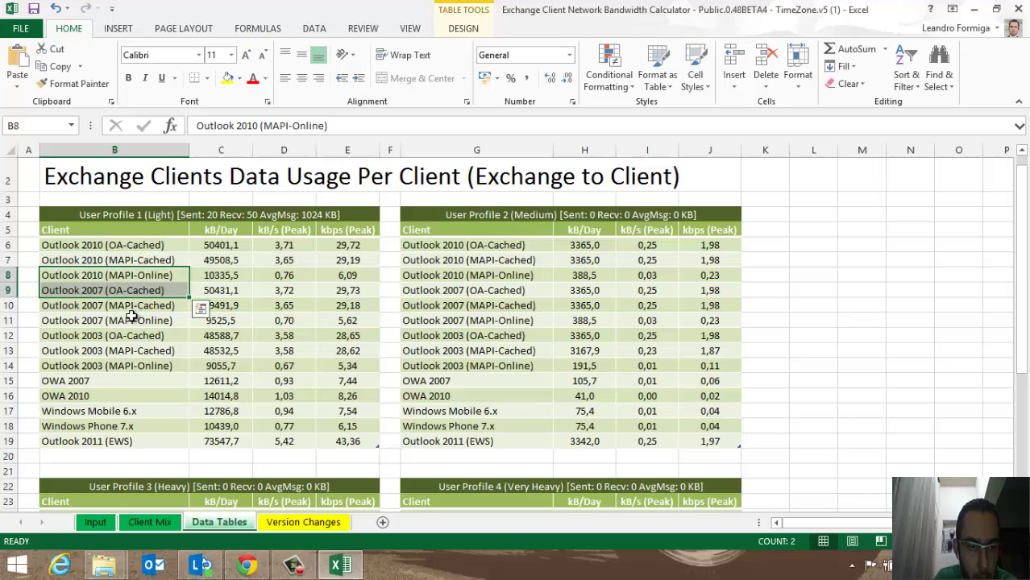
# Compare the per-client daily and peak usage of OA-Cached Outlook 2010, 2007 and 2003 in the User Profile 1 (Light) table.
pyautogui.click(131, 318)
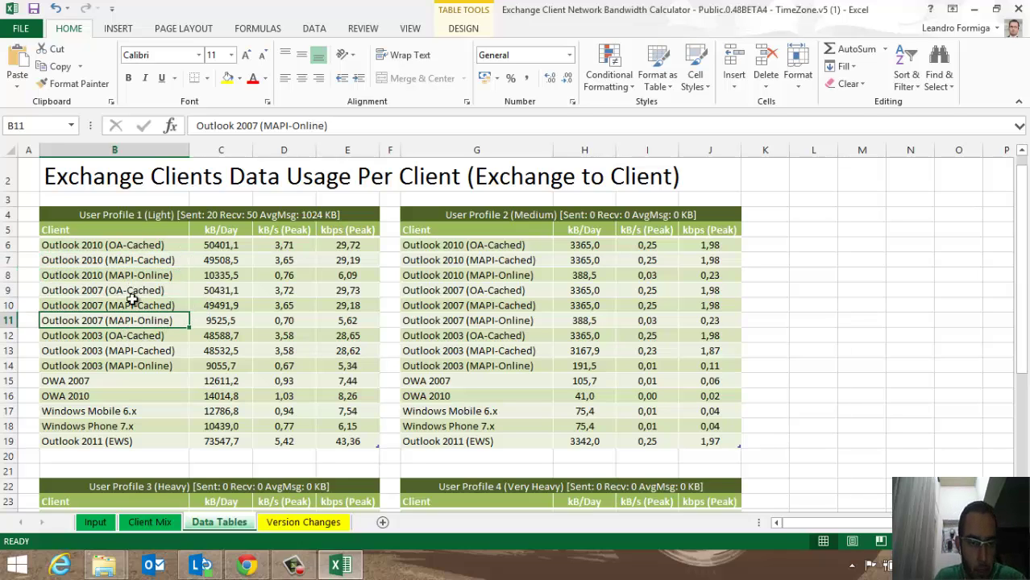
pyautogui.click(127, 260)
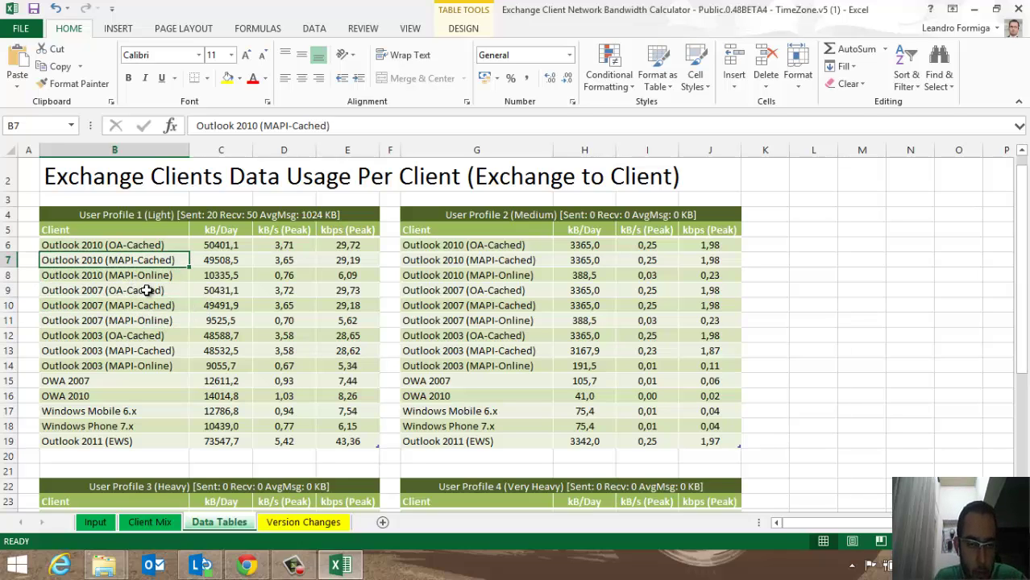
pyautogui.click(137, 245)
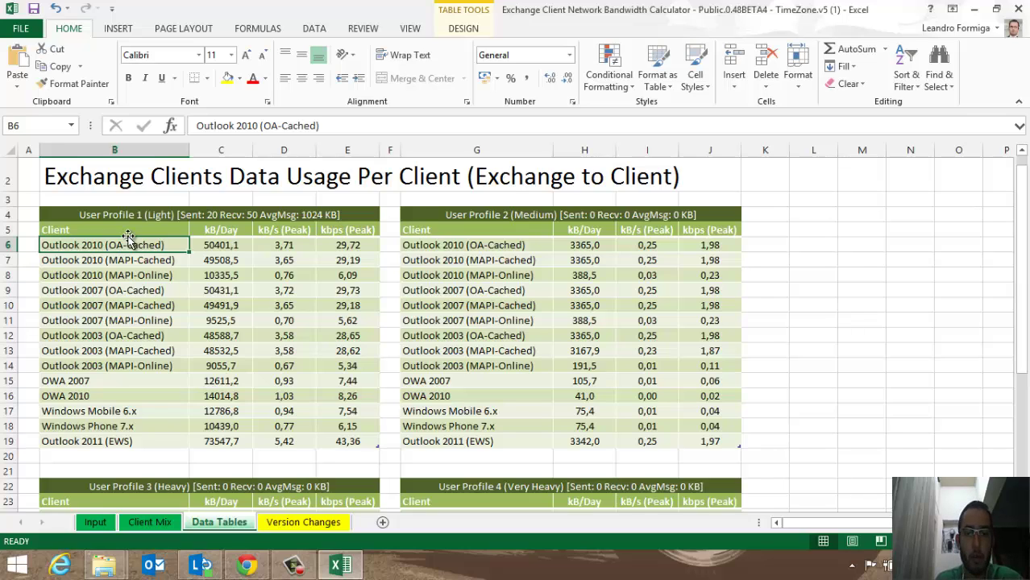
pyautogui.moveTo(225, 243); pyautogui.dragTo(344, 244)
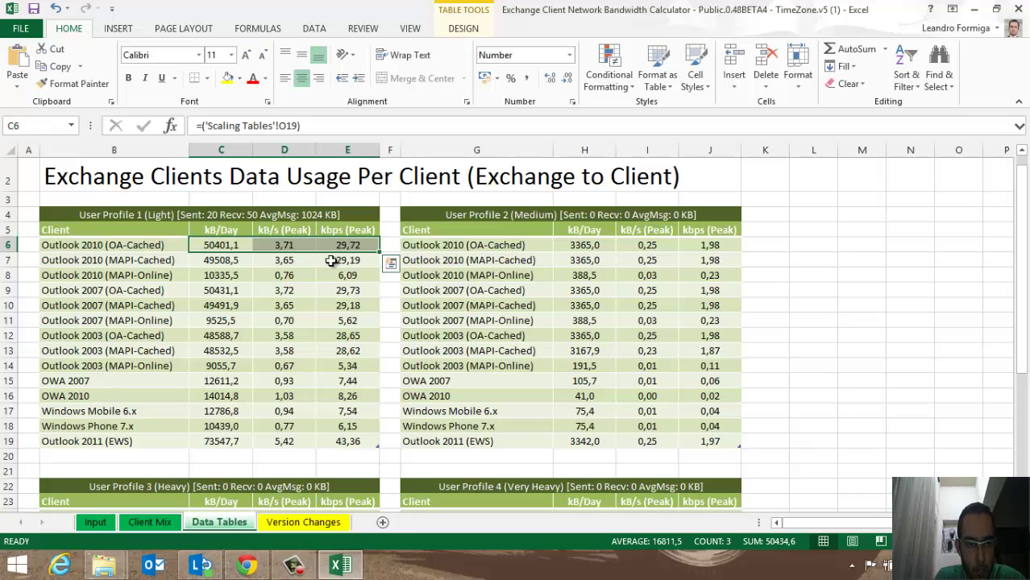
pyautogui.moveTo(207, 289); pyautogui.dragTo(347, 292)
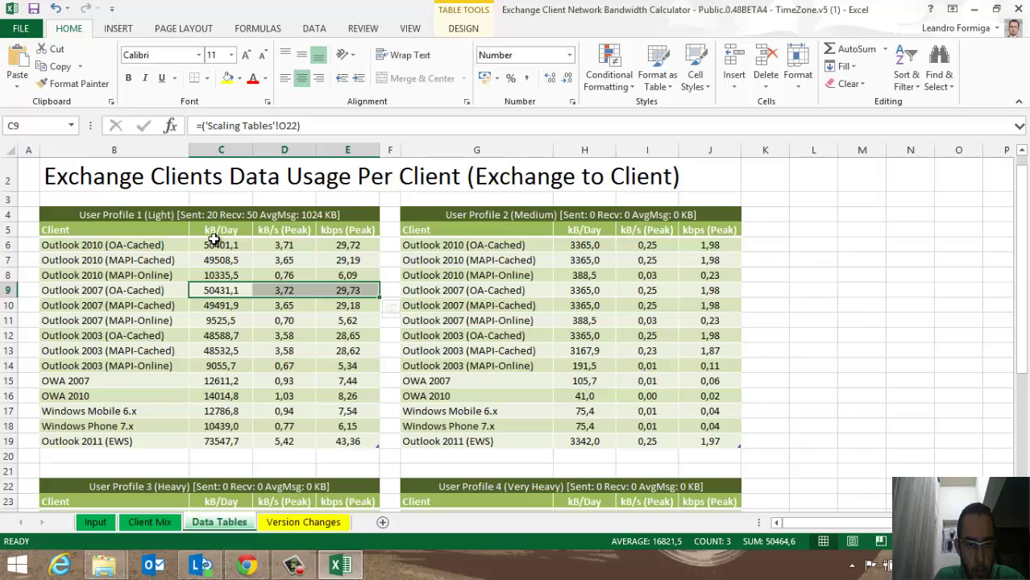
pyautogui.moveTo(200, 336); pyautogui.dragTo(338, 336)
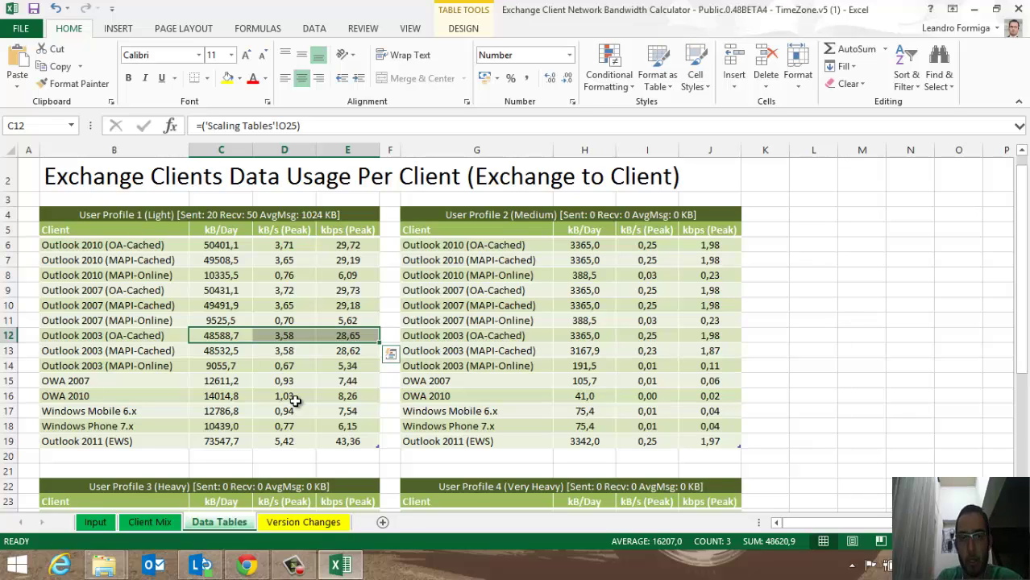
# Review the change log on the Version Changes sheet.
pyautogui.click(97, 523)
pyautogui.click(294, 523)
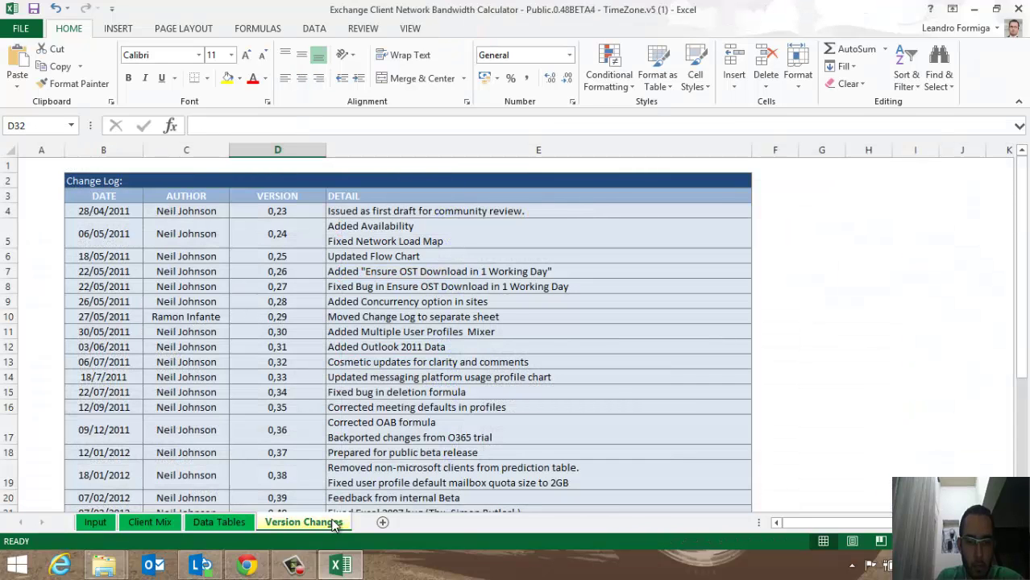
pyautogui.click(403, 239)
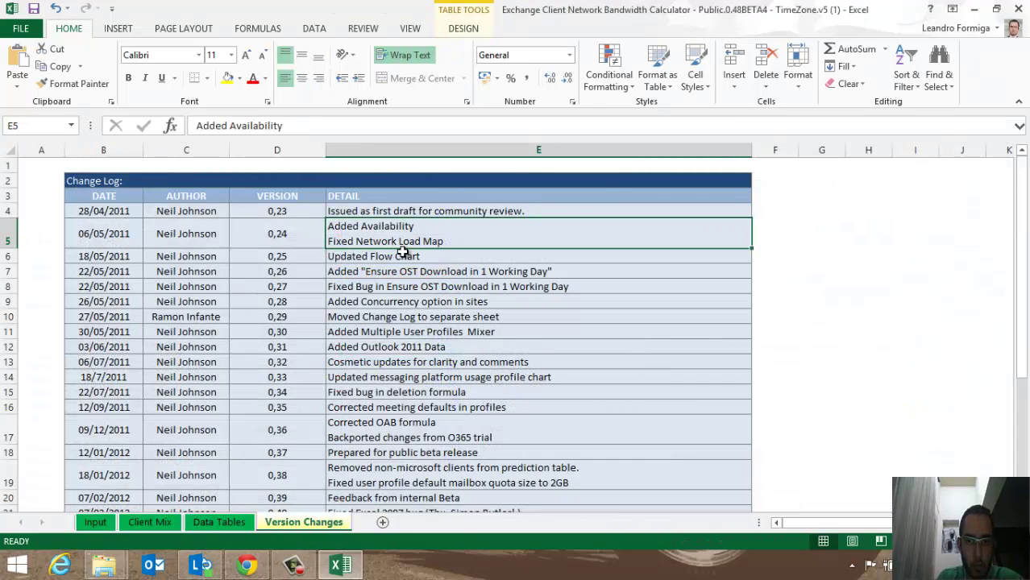
pyautogui.scroll(-6, 405, 256)
pyautogui.scroll(6, 405, 261)
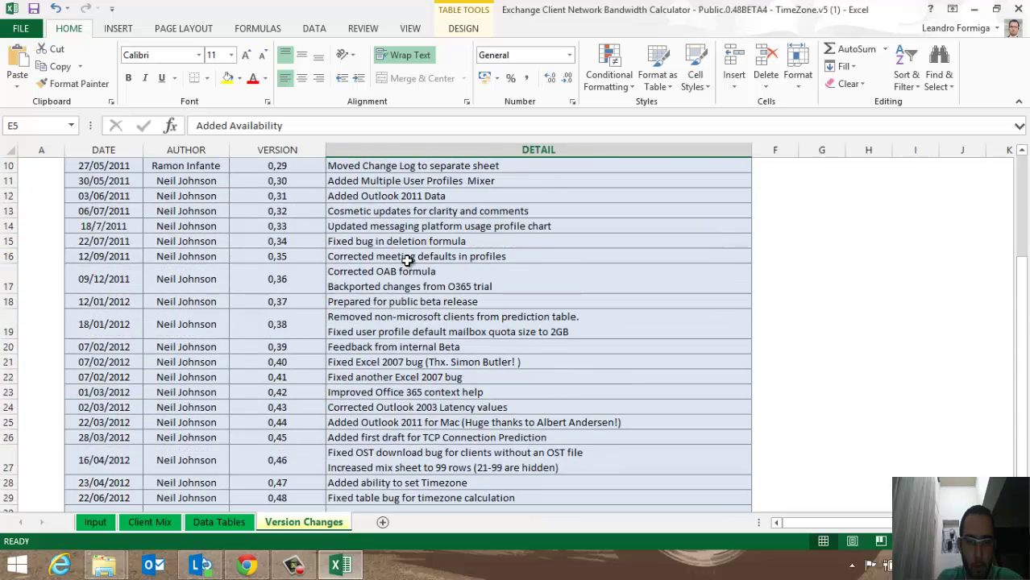
pyautogui.moveTo(278, 211); pyautogui.dragTo(153, 528)
# Examine the chart of network bandwidth by hour of the day on the Client Mix sheet, including its legend.
pyautogui.click(97, 522)
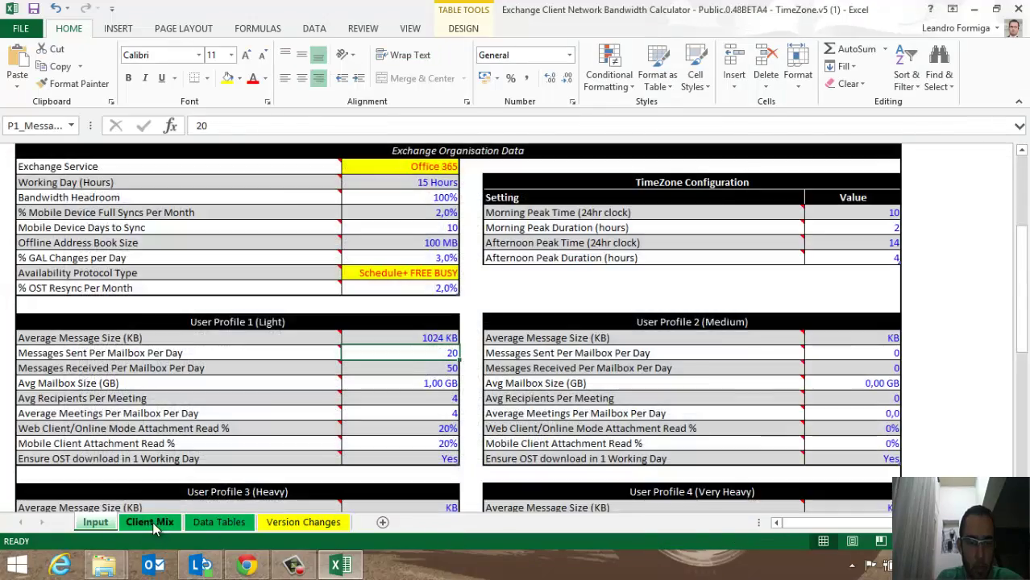
pyautogui.click(149, 522)
pyautogui.moveTo(1027, 238); pyautogui.dragTo(1027, 368)
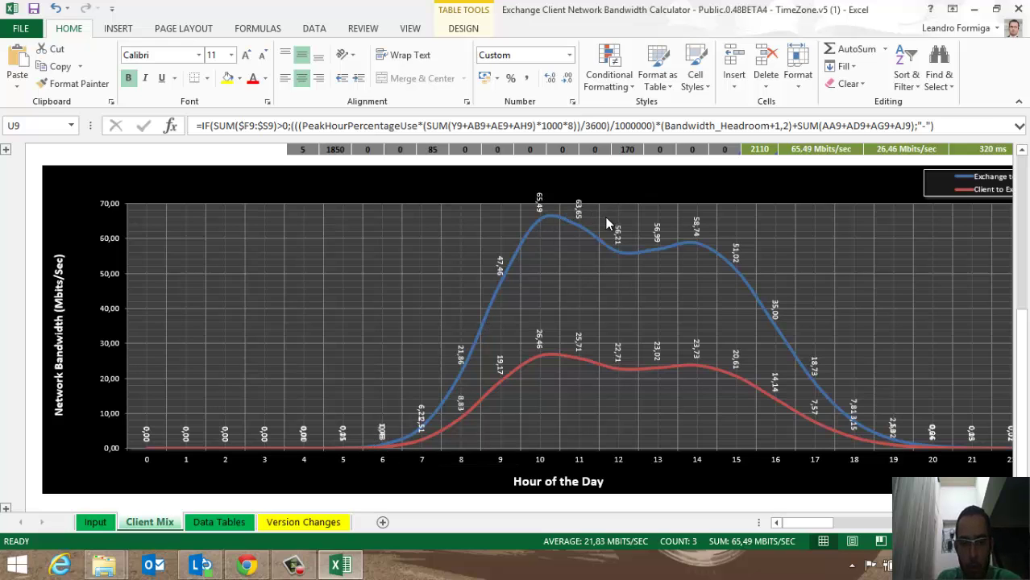
pyautogui.scroll(1, 735, 395)
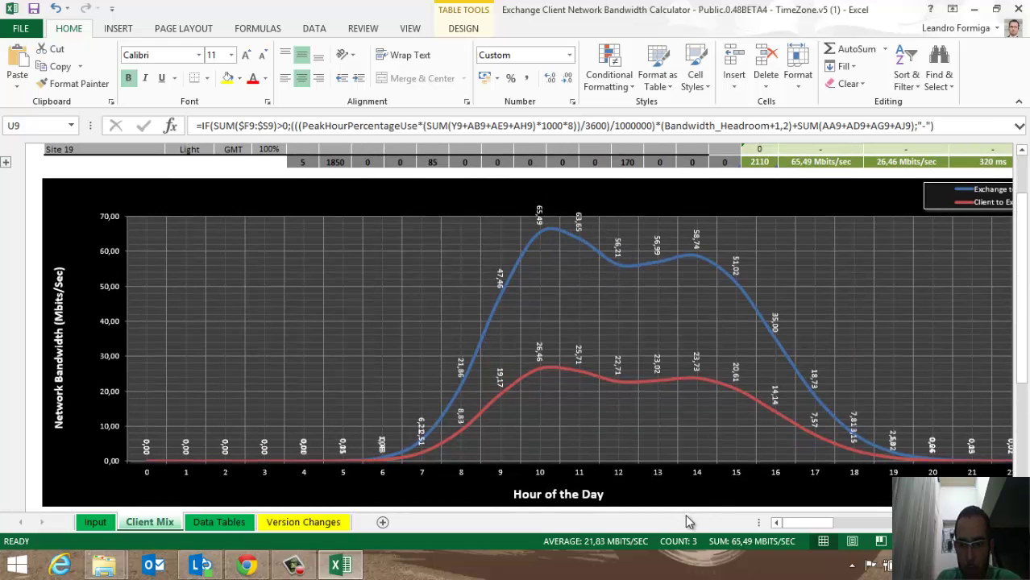
pyautogui.moveTo(804, 526); pyautogui.dragTo(820, 525)
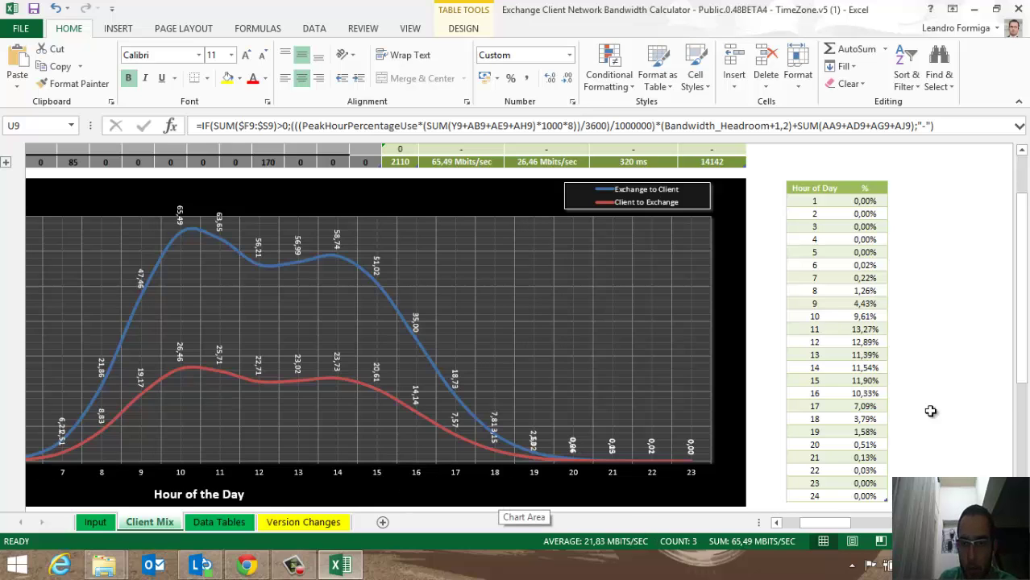
# Inspect the Hour of Day percentage table beside the bandwidth chart, including the rows for hours 16 and 18.
pyautogui.scroll(-1, 968, 315)
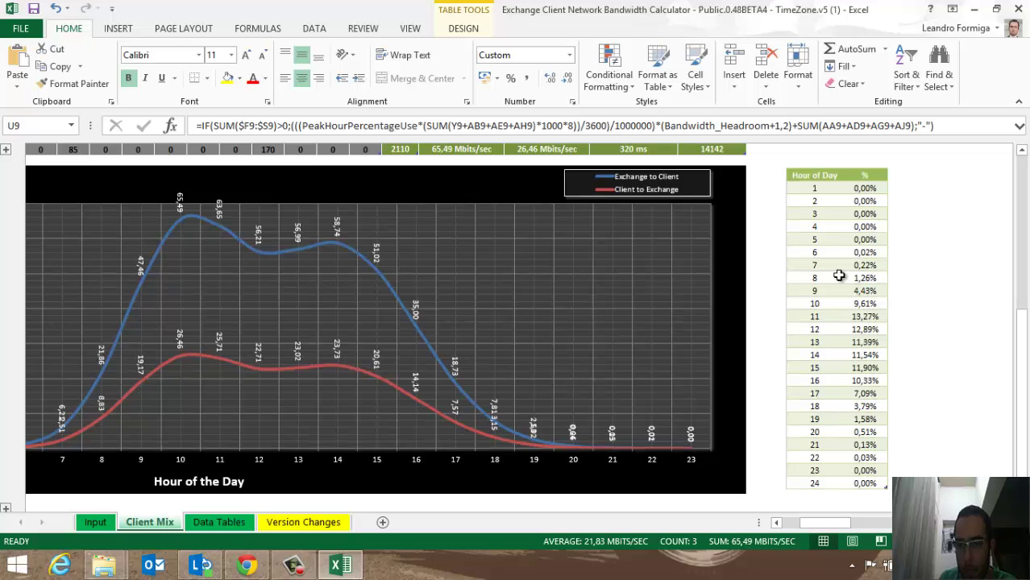
pyautogui.moveTo(814, 266); pyautogui.dragTo(880, 344)
pyautogui.click(839, 407)
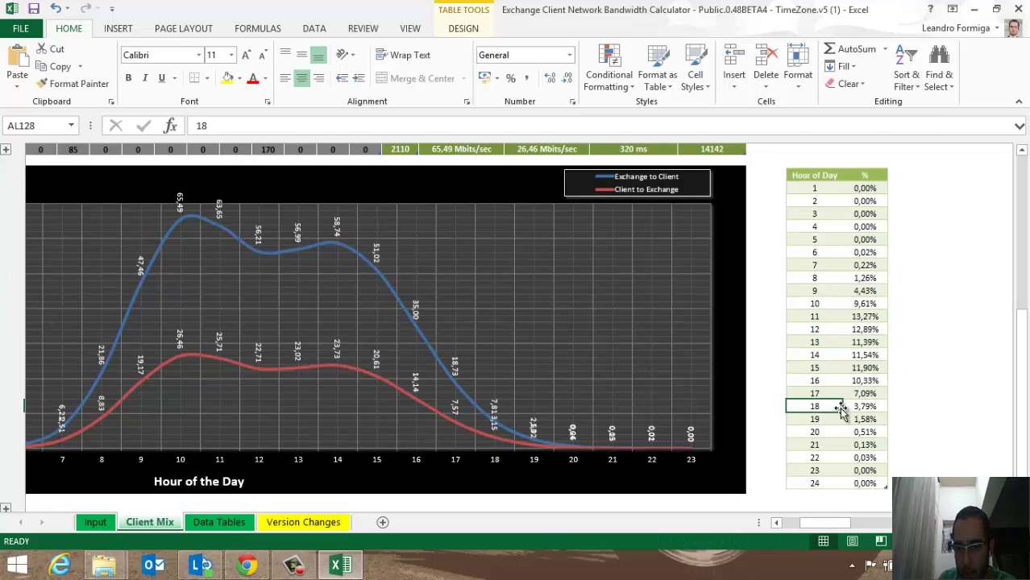
pyautogui.click(827, 384)
pyautogui.moveTo(861, 377); pyautogui.dragTo(795, 381)
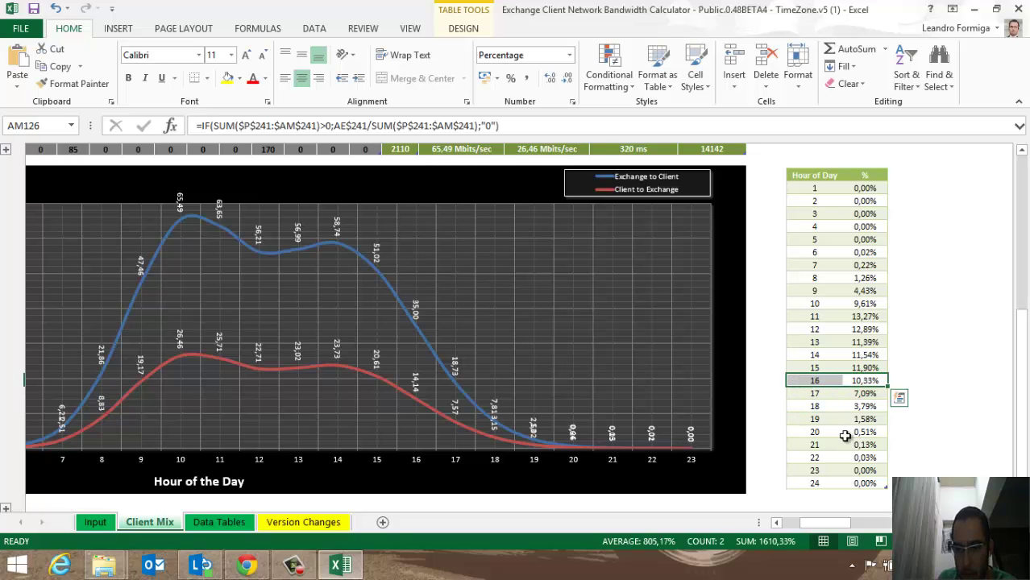
pyautogui.scroll(1, 849, 395)
pyautogui.scroll(-3, 849, 395)
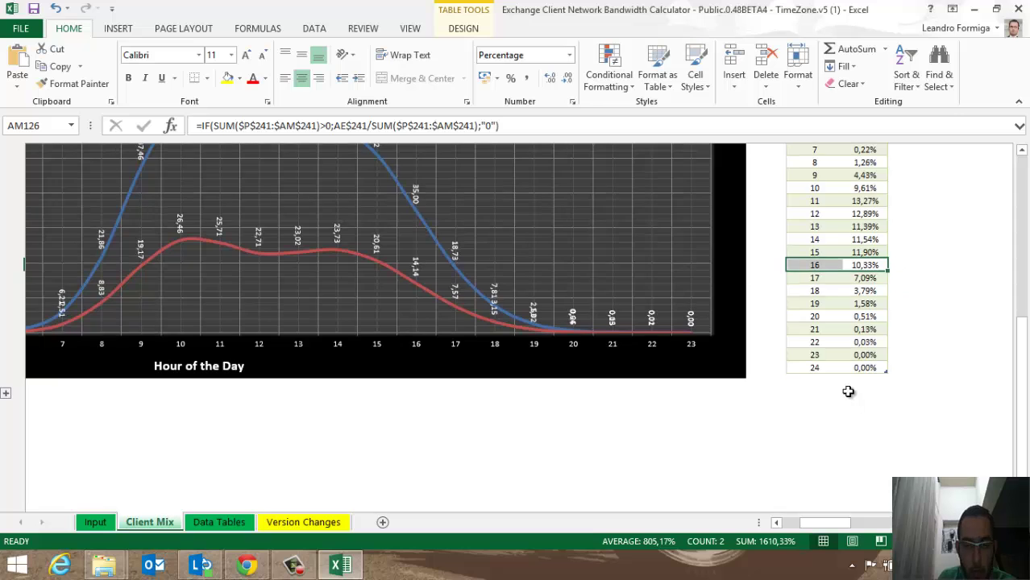
# Check the totals row of the Network Predictions for the client count and the bandwidth in both directions.
pyautogui.scroll(4, 846, 393)
pyautogui.scroll(5, 842, 389)
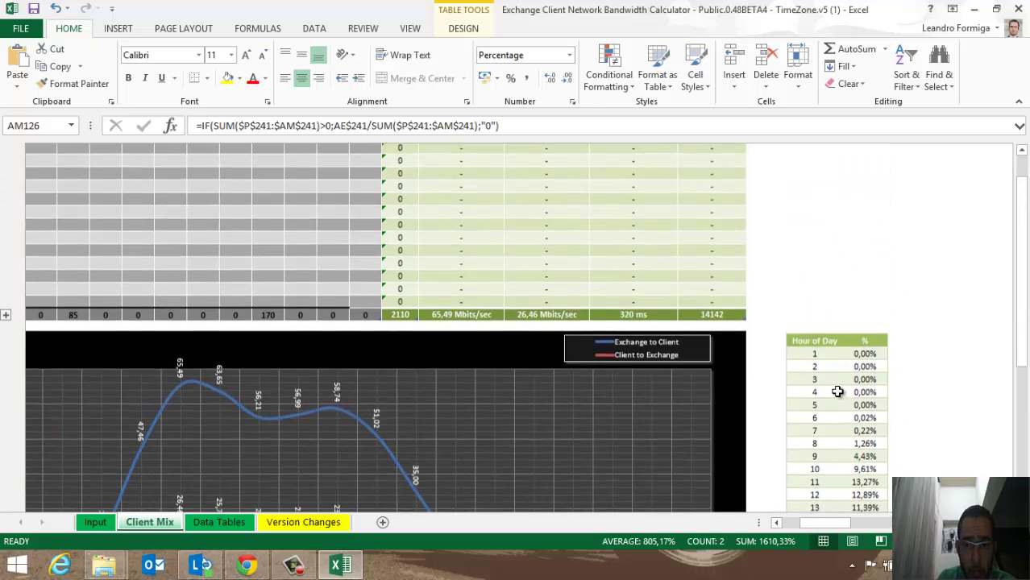
pyautogui.scroll(3, 839, 392)
pyautogui.scroll(-4, 834, 394)
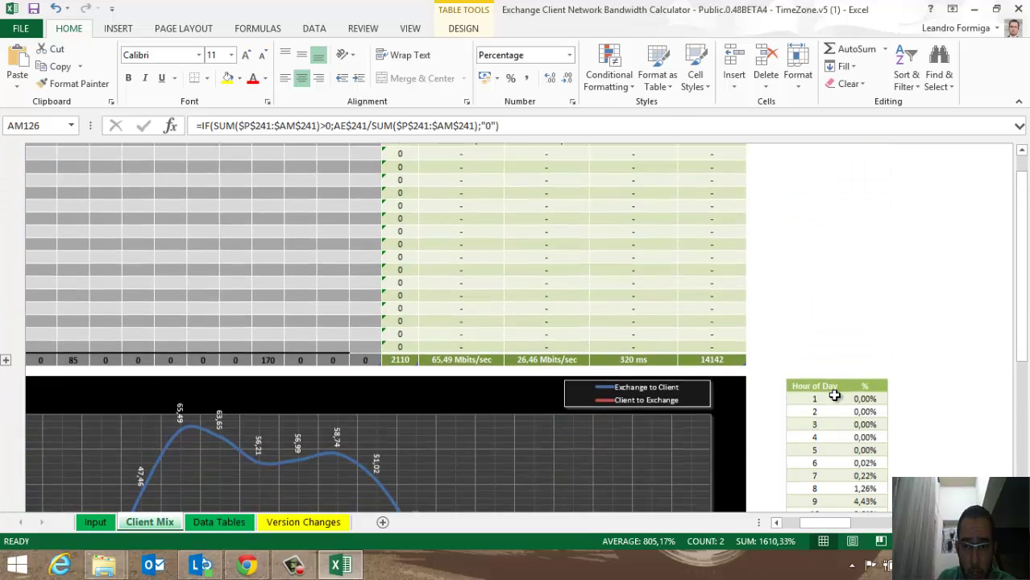
pyautogui.scroll(4, 833, 394)
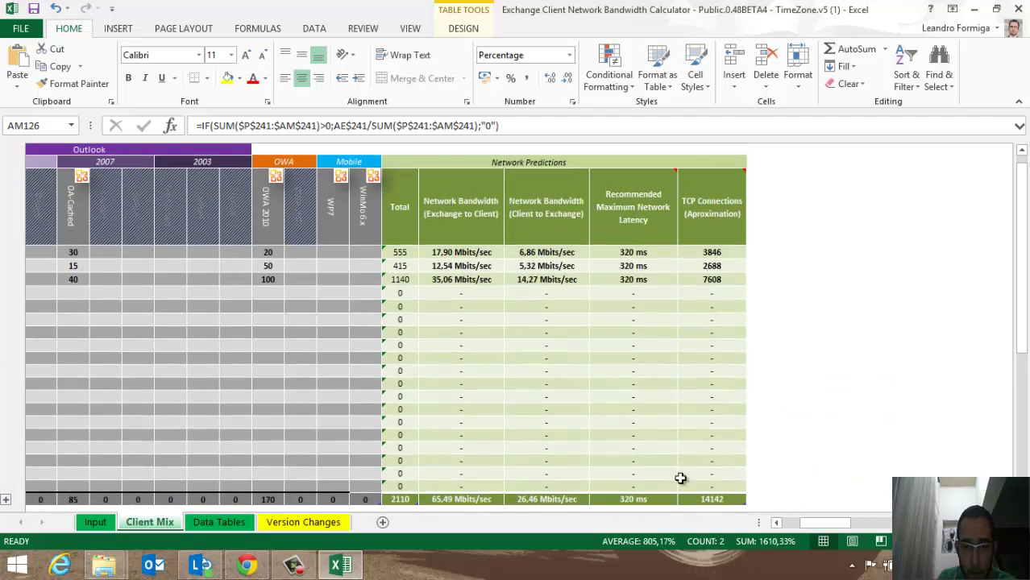
pyautogui.click(405, 498)
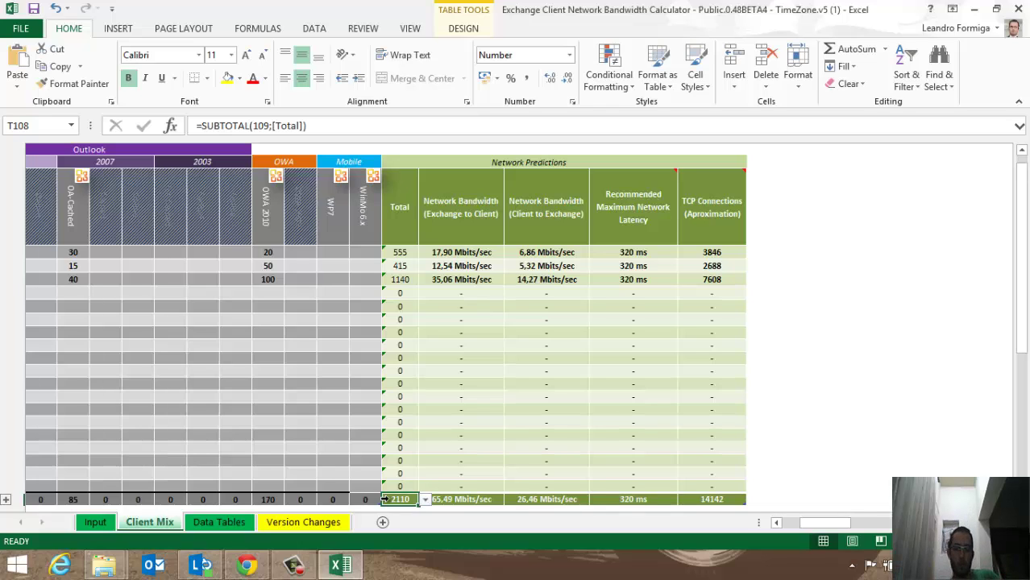
pyautogui.click(458, 500)
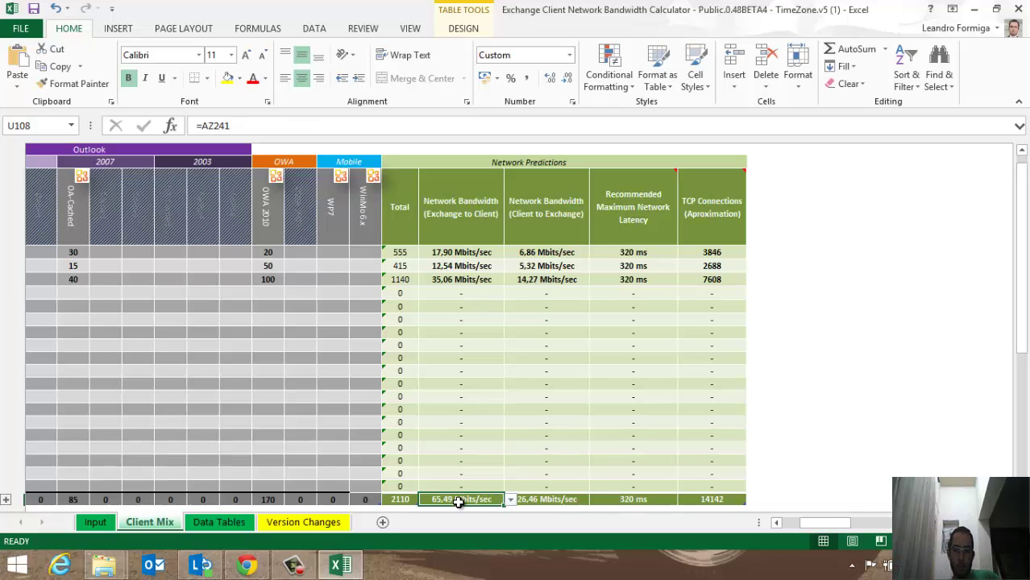
pyautogui.click(511, 500)
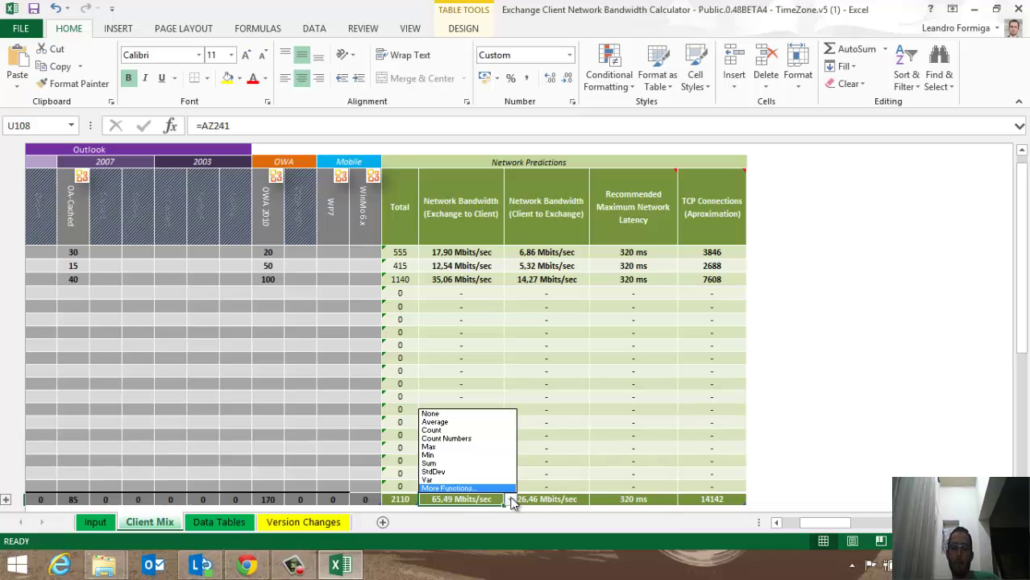
pyautogui.click(556, 499)
pyautogui.click(557, 497)
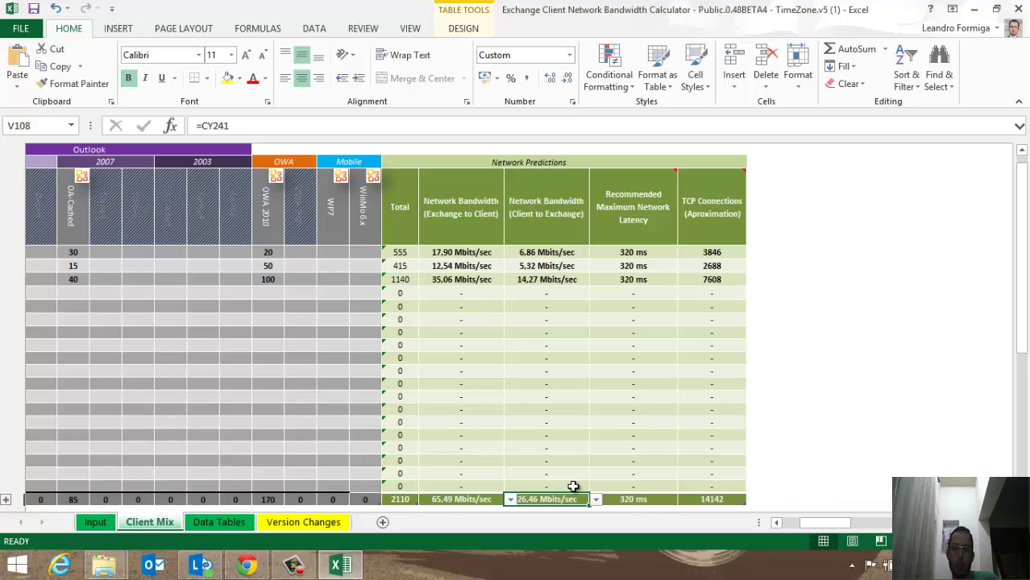
# Set the Average Message Size of User Profile 1 (Light) to 50 KB on the Input sheet.
pyautogui.click(95, 523)
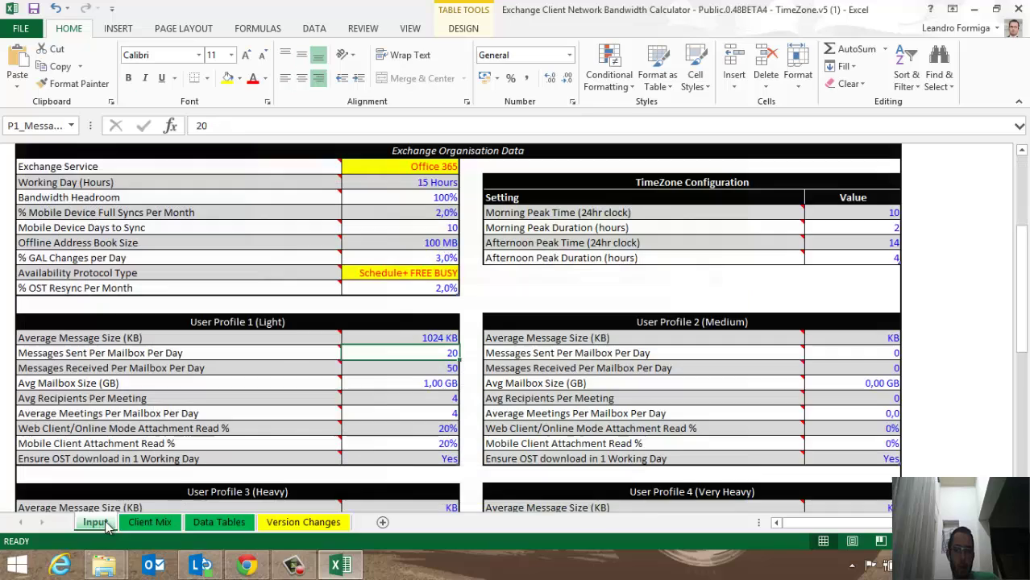
pyautogui.click(402, 349)
pyautogui.click(403, 343)
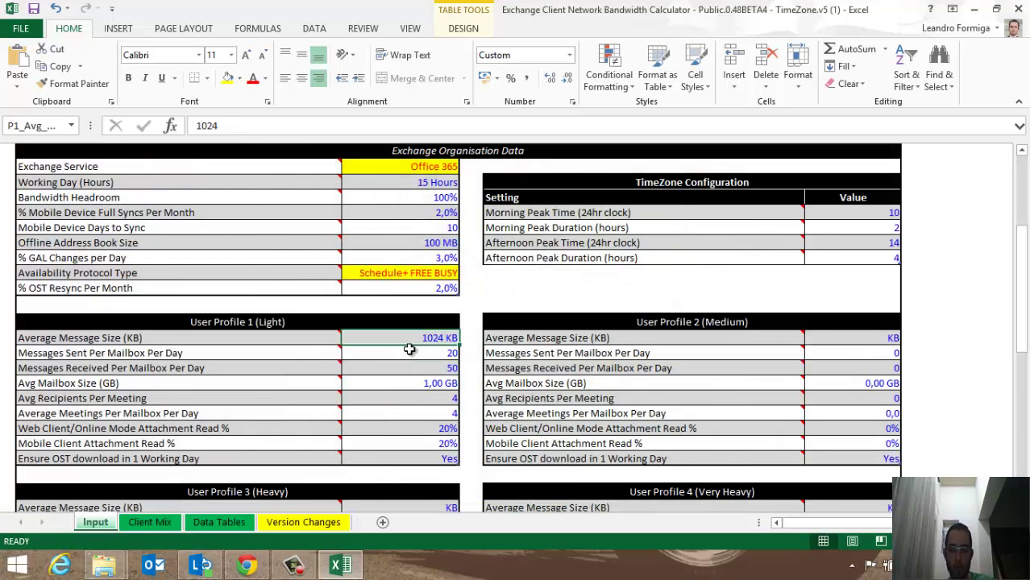
pyautogui.write('0,')
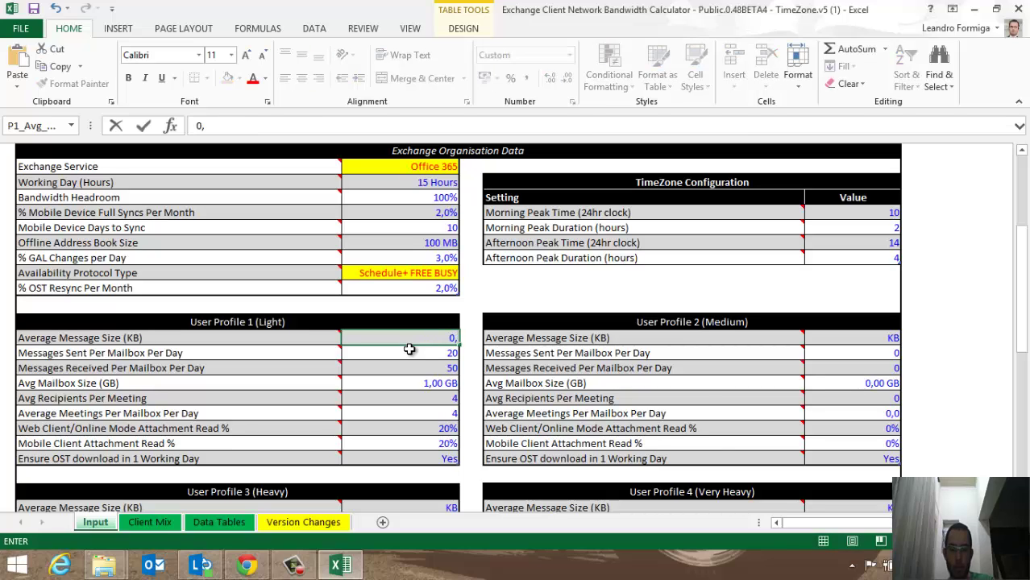
pyautogui.write('50')
pyautogui.press('Return')
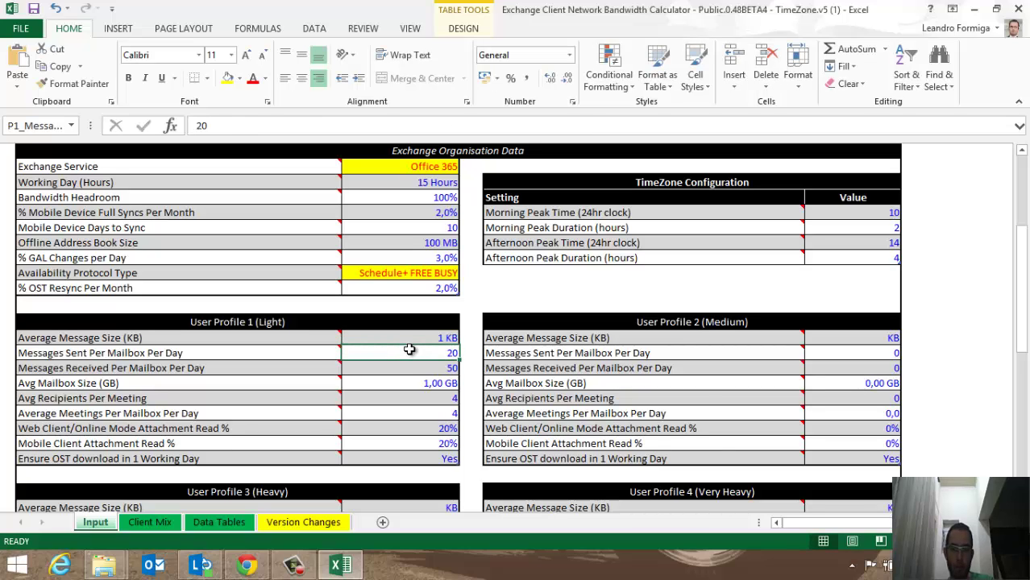
pyautogui.press('Up')
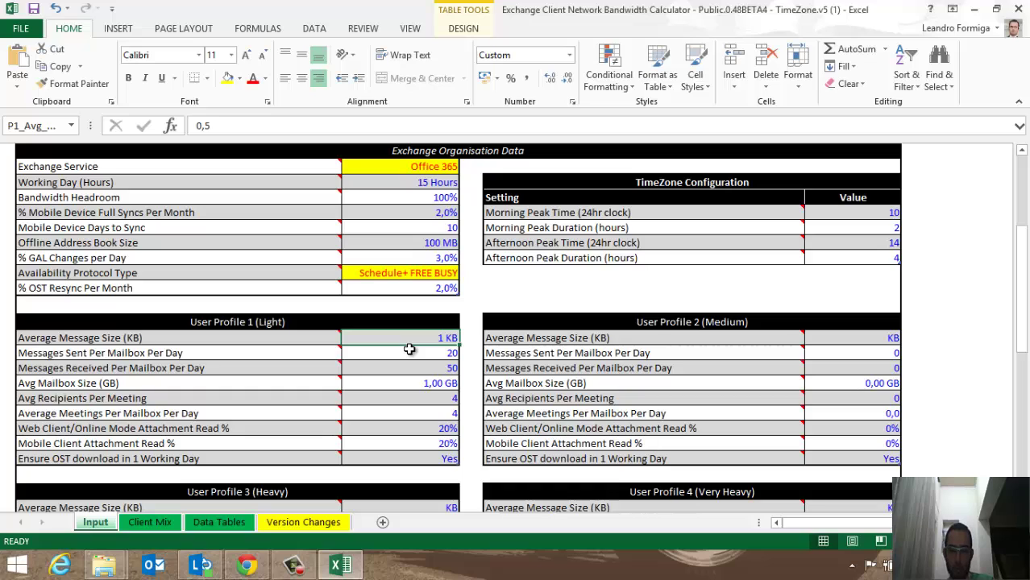
pyautogui.write('50')
pyautogui.press('Return')
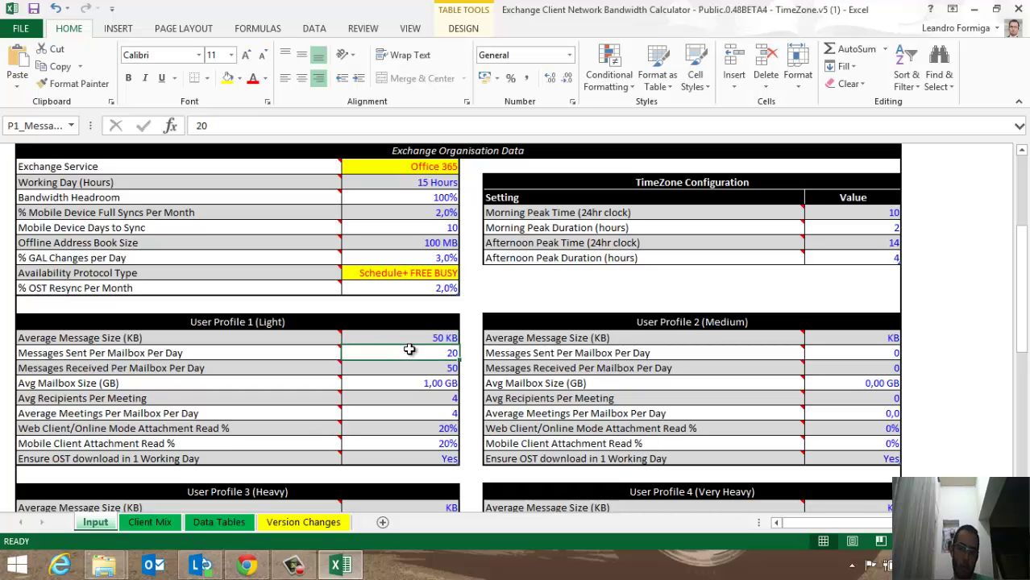
# Check the predicted Exchange to Client bandwidth of the three sites on the Client Mix sheet.
pyautogui.click(148, 522)
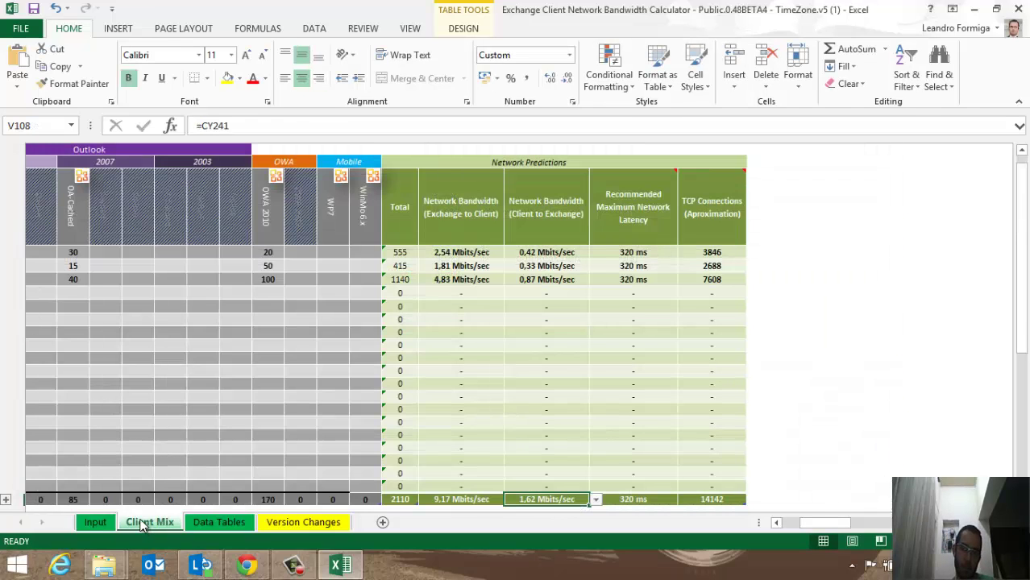
pyautogui.moveTo(442, 252); pyautogui.dragTo(457, 275)
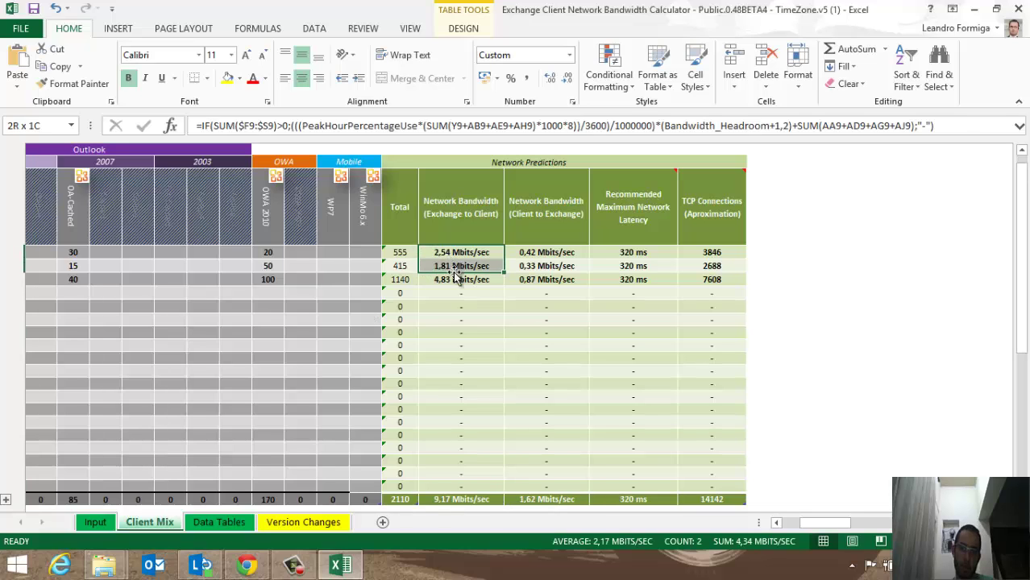
pyautogui.click(459, 279)
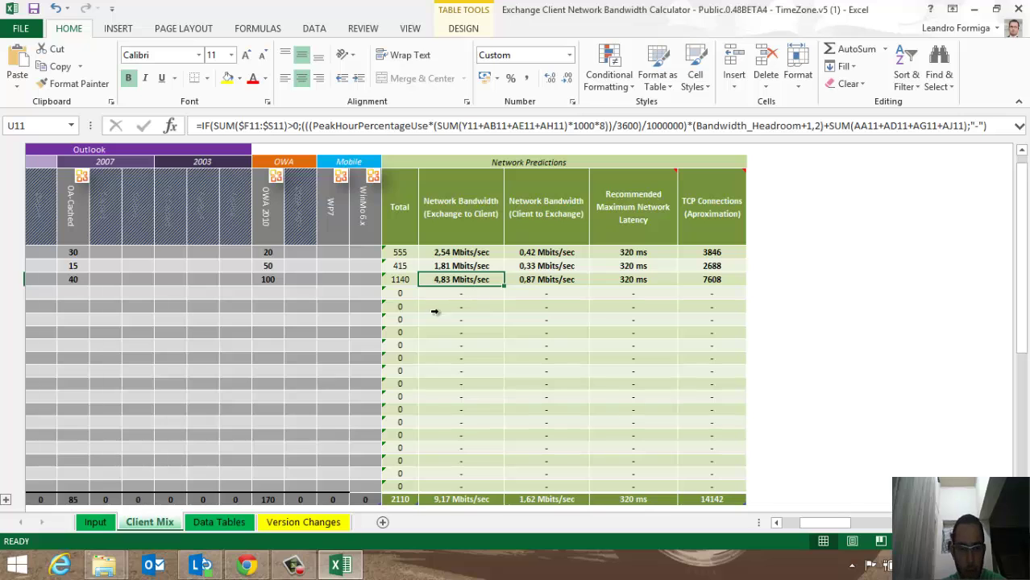
# View the per-client usage on the Data Tables sheet, and return to the User Profile 1 messages received value on the Input sheet.
pyautogui.click(213, 524)
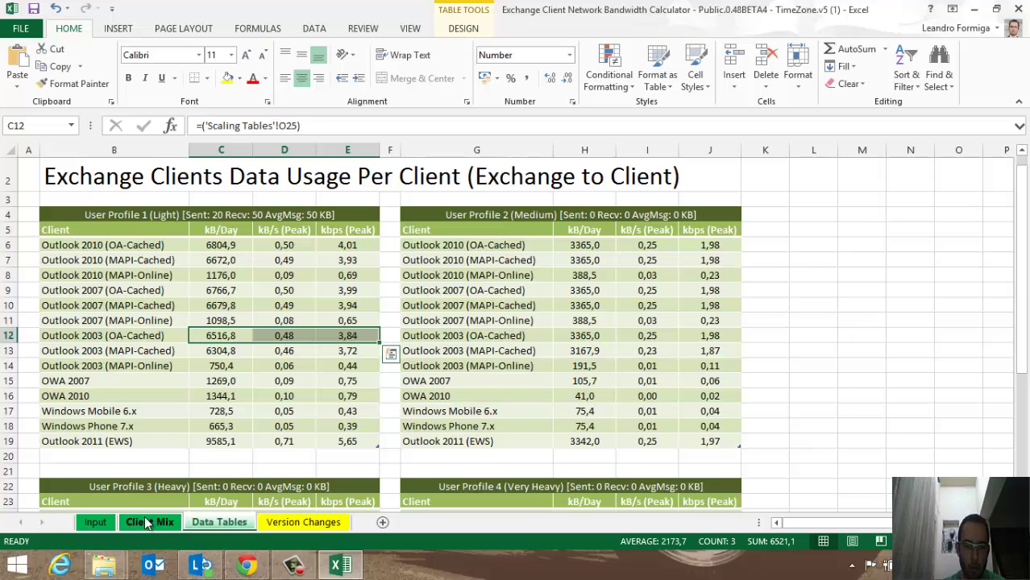
pyautogui.click(96, 524)
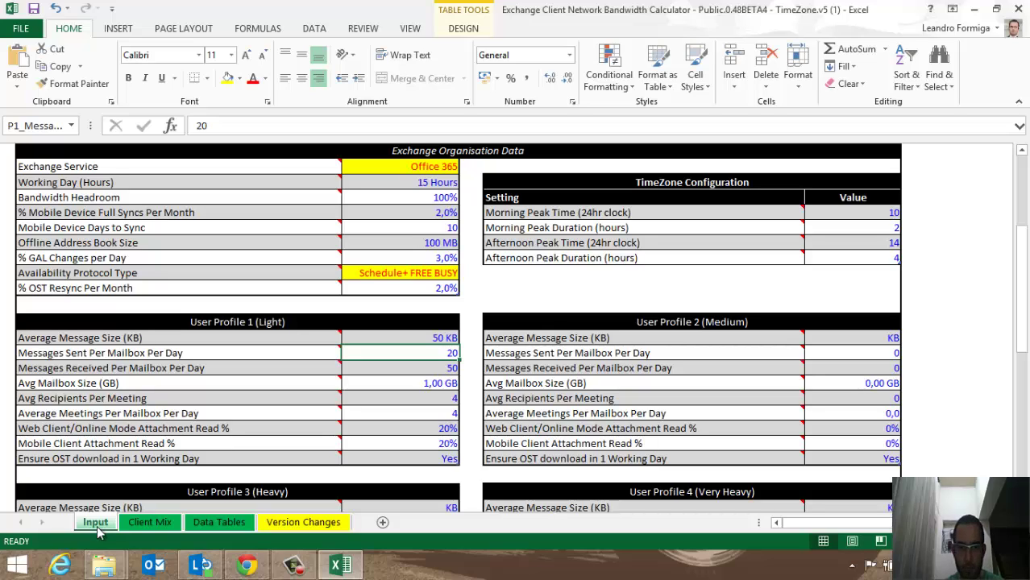
pyautogui.click(395, 369)
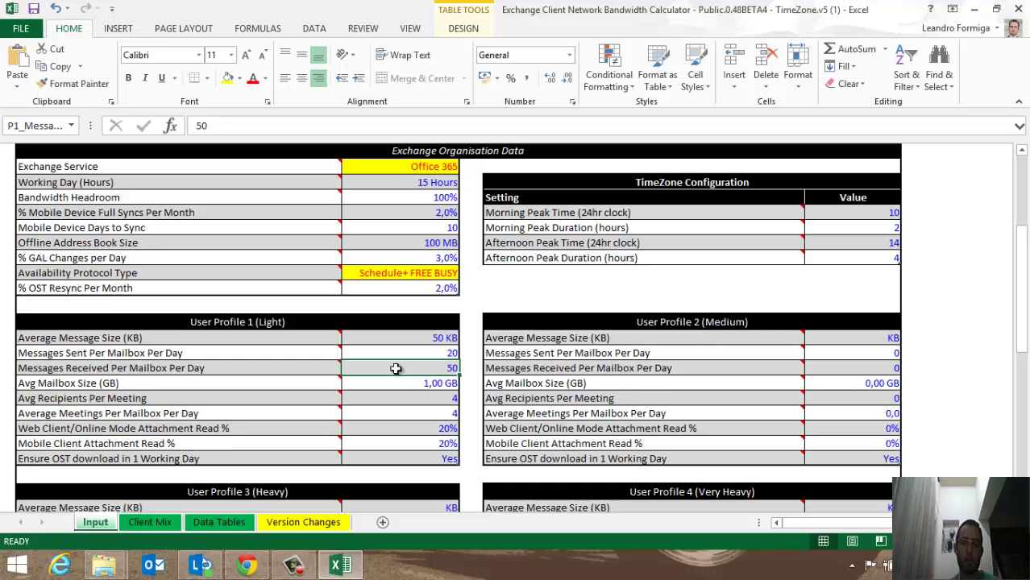
pyautogui.click(294, 565)
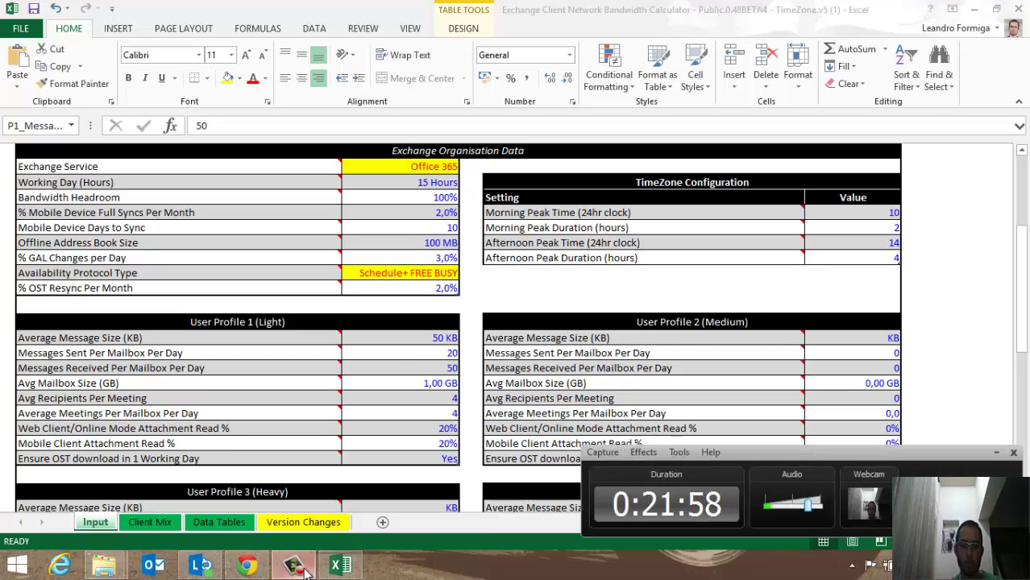